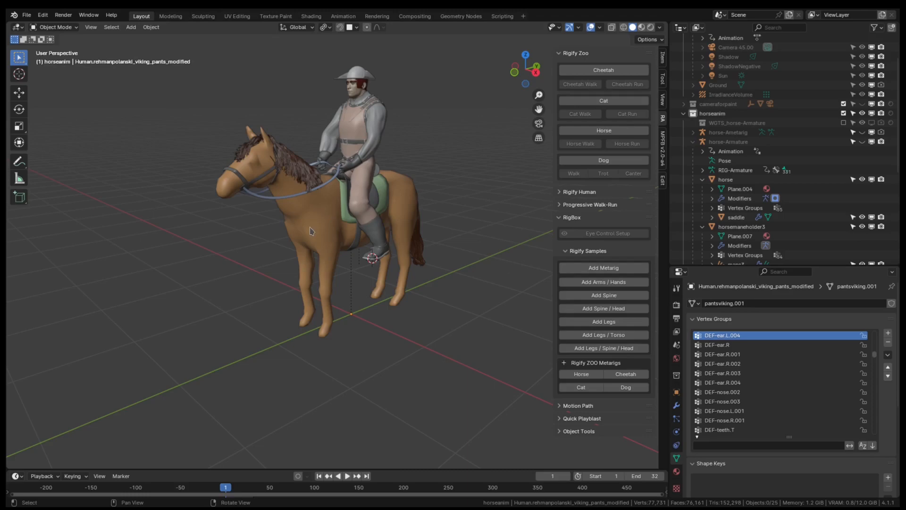
Select the straphands reins curve and examine how it runs from the horse's bridle to the rider's hands.
{"action": "middle_click_drag", "start_coordinate": [322, 224], "coordinate": [303, 239]}
{"action": "left_click", "coordinate": [321, 196]}
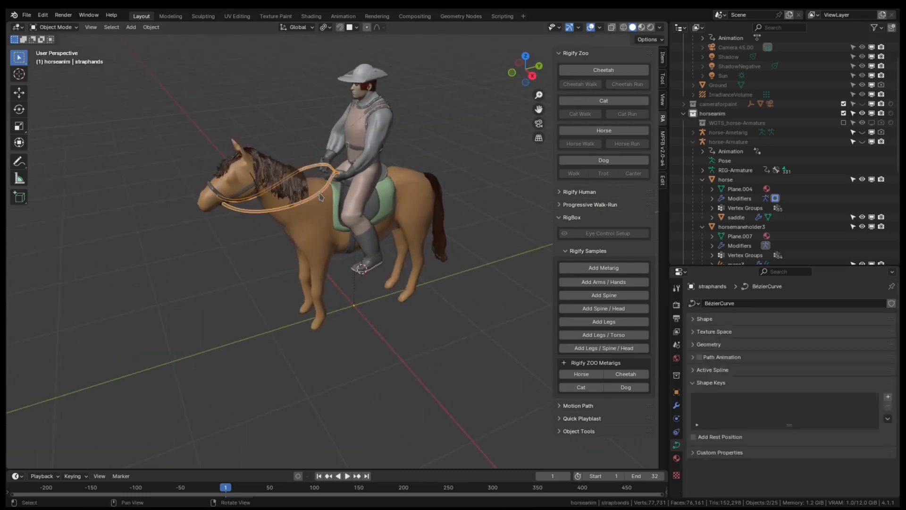
{"action": "right_click_drag", "start_coordinate": [293, 253], "coordinate": [279, 239]}
{"action": "scroll", "coordinate": [272, 219], "scroll_direction": "up", "scroll_amount": 1}
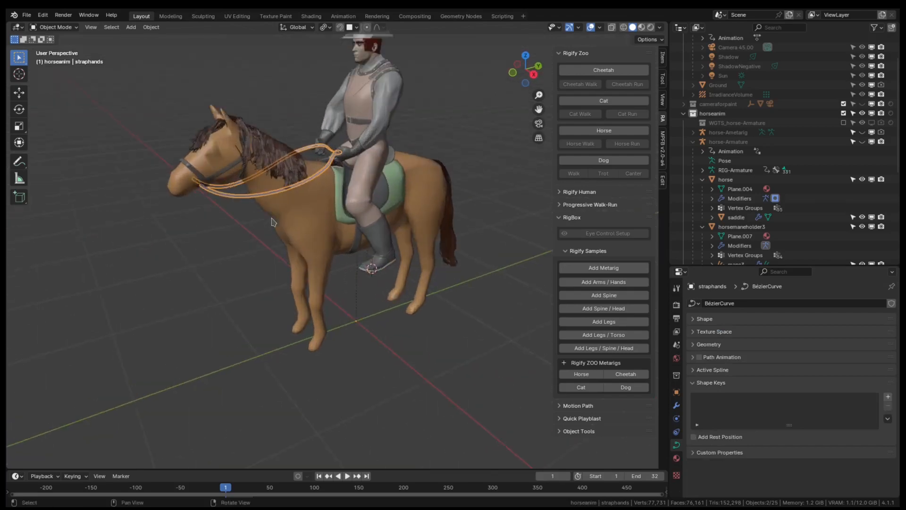
{"action": "scroll", "coordinate": [272, 218], "scroll_direction": "up", "scroll_amount": 1}
{"action": "middle_click_drag", "start_coordinate": [368, 141], "coordinate": [360, 201]}
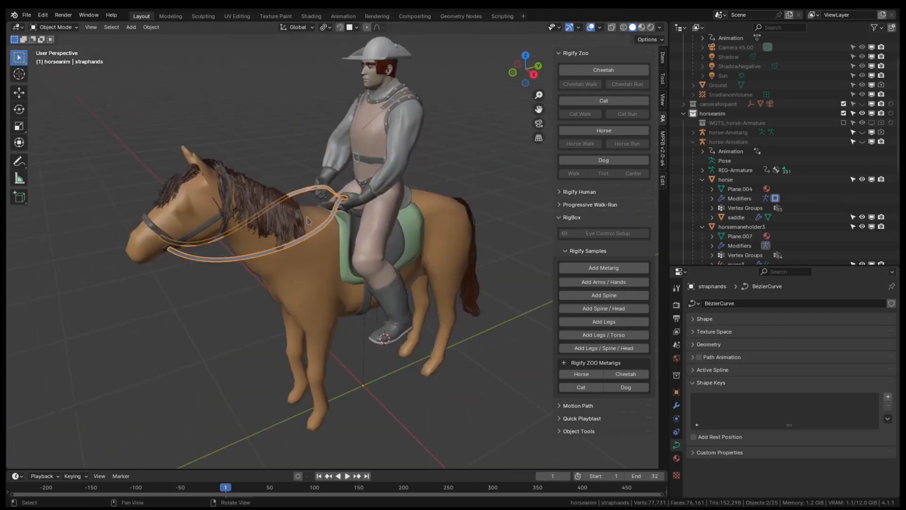
{"action": "mouse_move", "coordinate": [303, 311]}
{"action": "middle_mouse_down"}
{"action": "mouse_move", "coordinate": [340, 312]}
{"action": "mouse_move", "coordinate": [291, 317]}
{"action": "middle_mouse_up"}
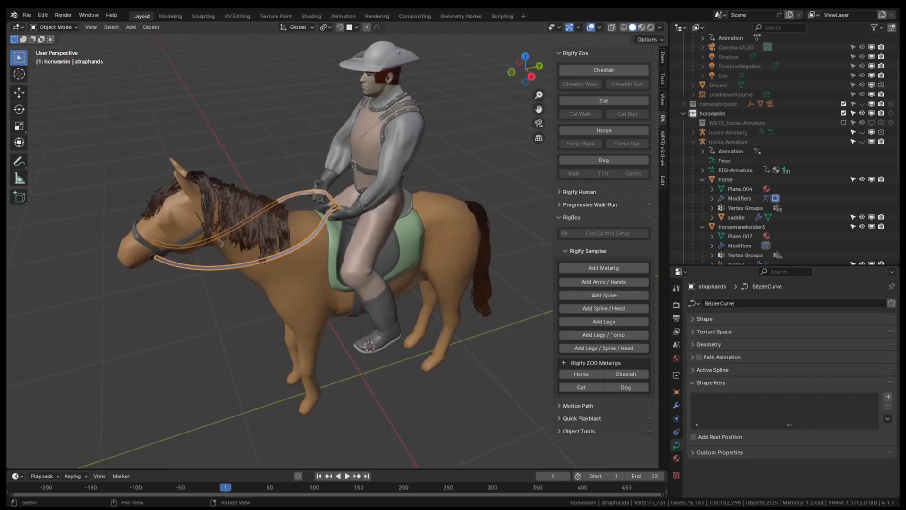
{"action": "middle_click_drag", "start_coordinate": [281, 304], "coordinate": [306, 282]}
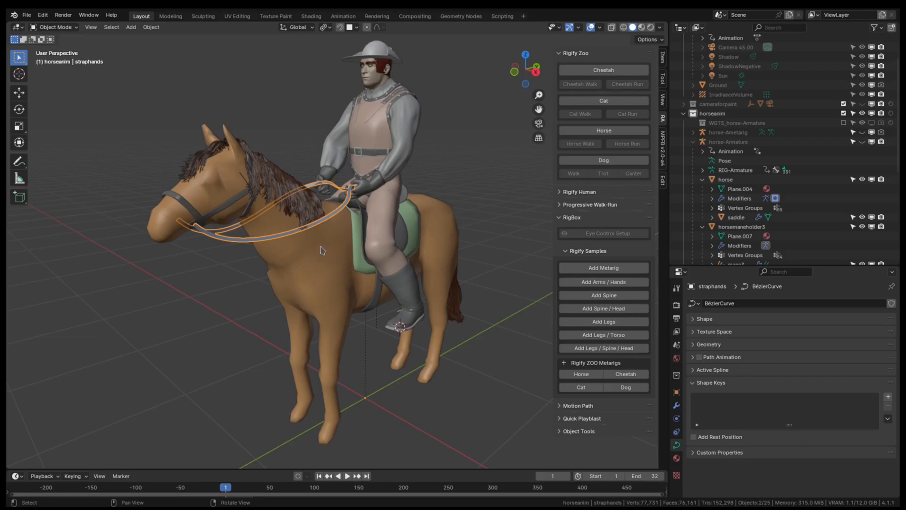
{"action": "middle_click_drag", "start_coordinate": [321, 253], "coordinate": [294, 254]}
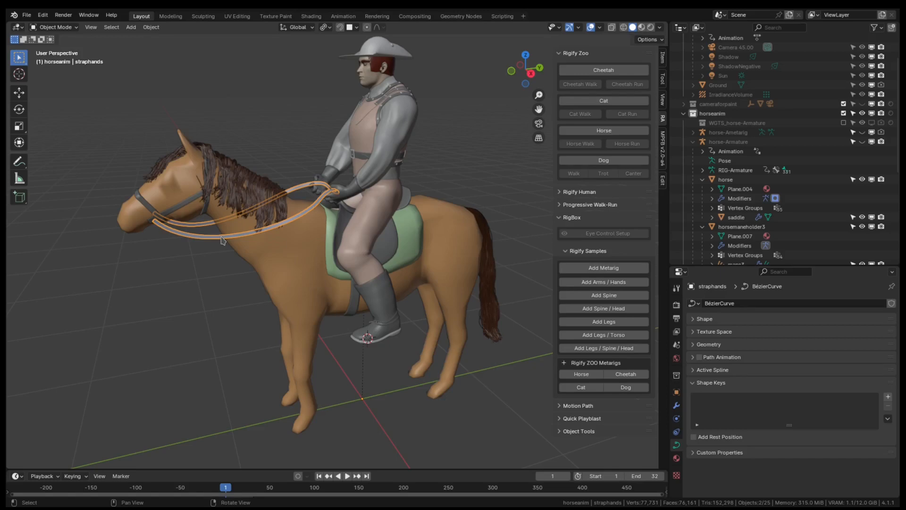
Inspect the reins curve's control points in Edit Mode and return to Object Mode.
{"action": "left_click", "coordinate": [53, 27]}
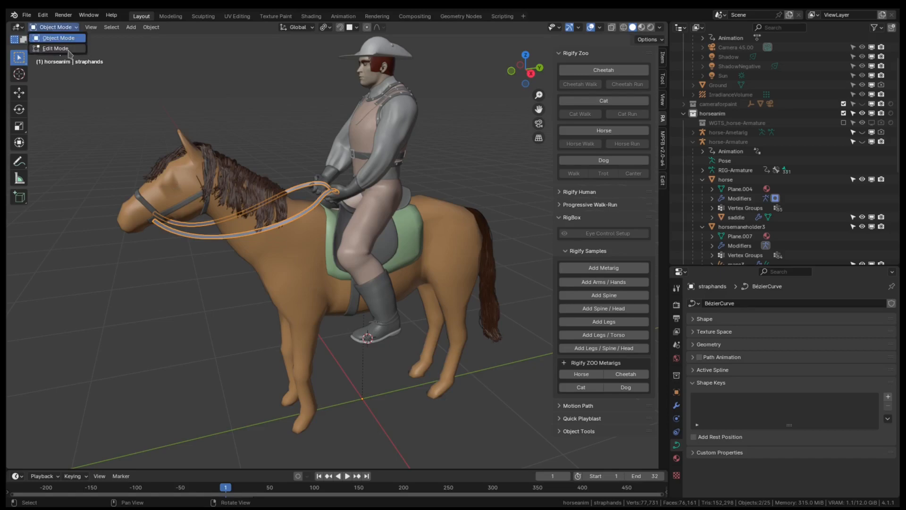
{"action": "left_click", "coordinate": [55, 48]}
{"action": "middle_click_drag", "start_coordinate": [245, 269], "coordinate": [279, 273]}
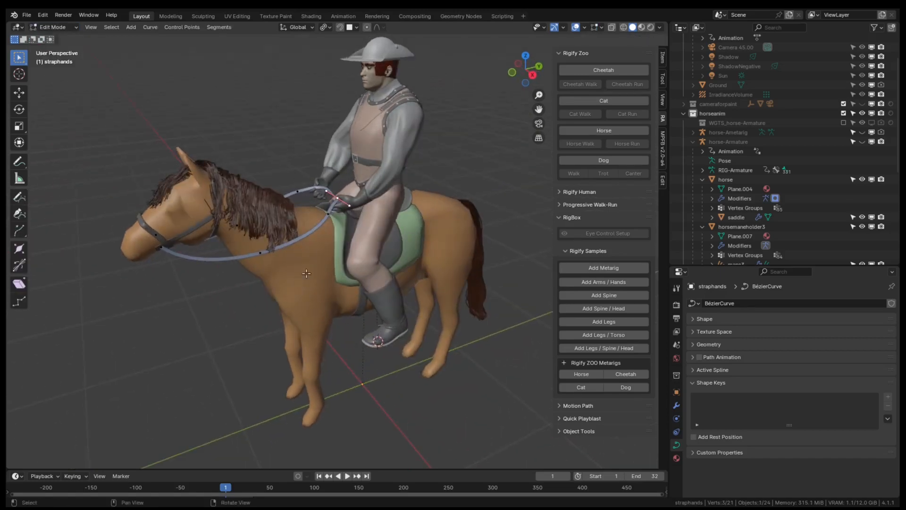
{"action": "scroll", "coordinate": [202, 288], "scroll_direction": "up", "scroll_amount": 4}
{"action": "scroll", "coordinate": [203, 288], "scroll_direction": "down", "scroll_amount": 2}
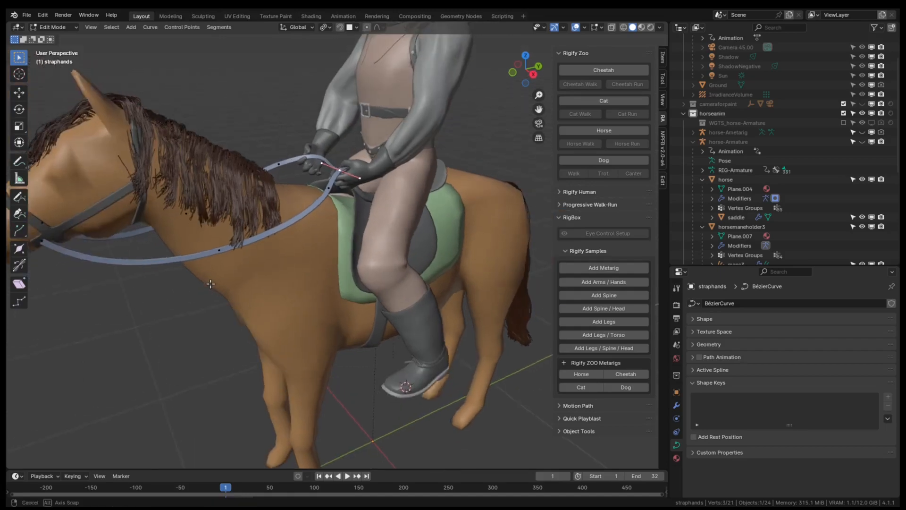
{"action": "middle_click_drag", "start_coordinate": [227, 267], "coordinate": [252, 256]}
{"action": "right_click_drag", "start_coordinate": [317, 238], "coordinate": [259, 259]}
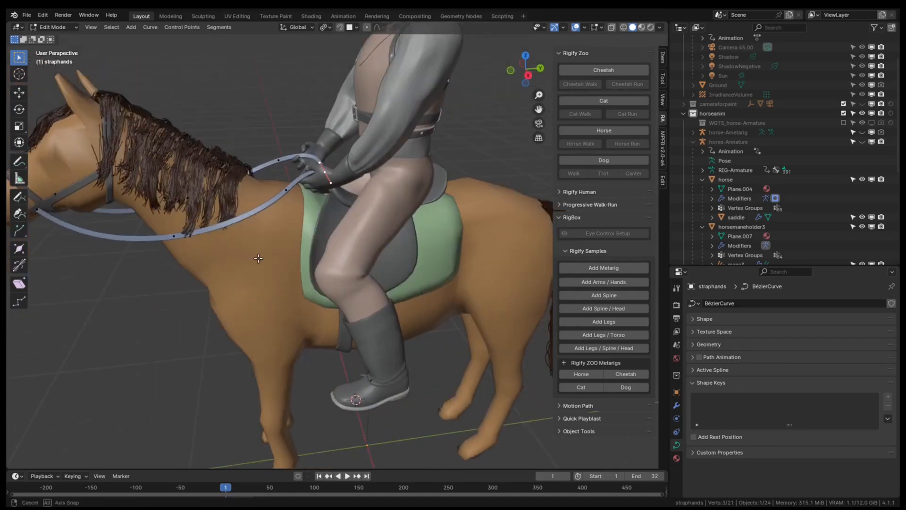
{"action": "scroll", "coordinate": [258, 258], "scroll_direction": "down", "scroll_amount": 2}
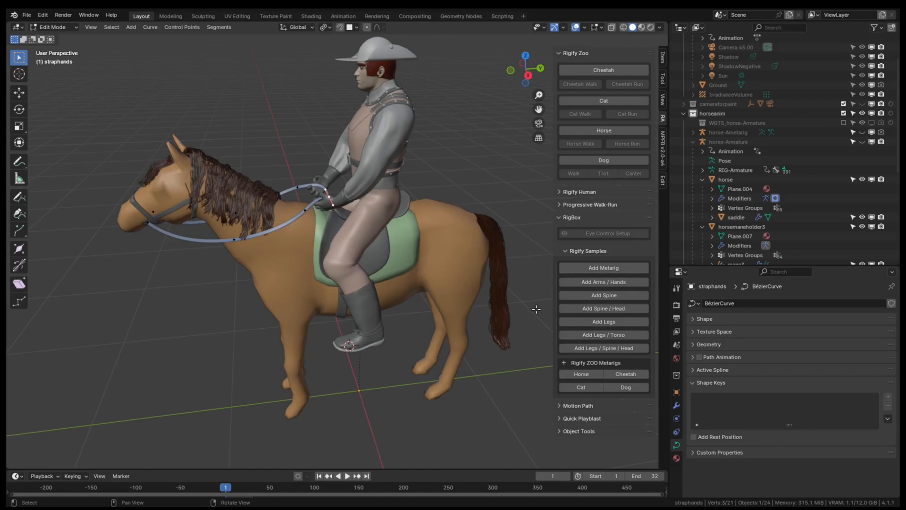
{"action": "left_click", "coordinate": [53, 27]}
{"action": "left_click", "coordinate": [57, 37]}
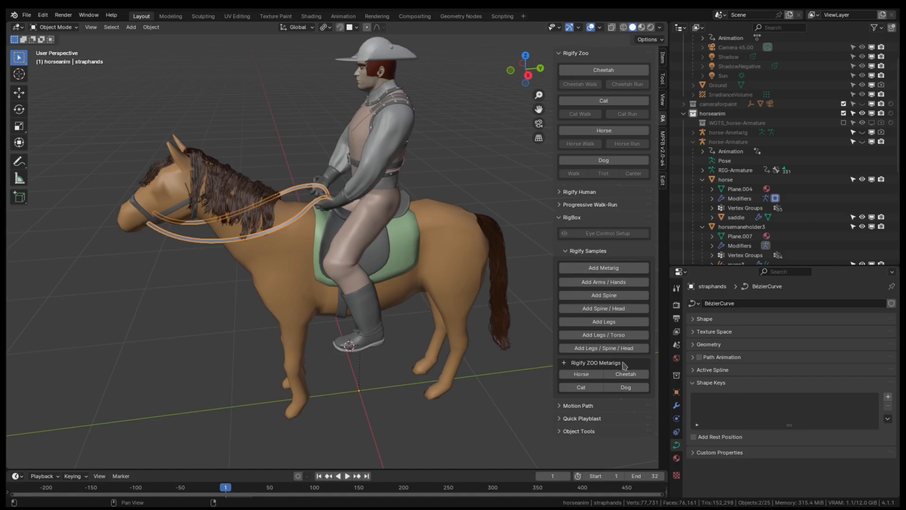
Unhide and select the horse-Ametarig armature, and hide the scout collection.
{"action": "left_click", "coordinate": [582, 377]}
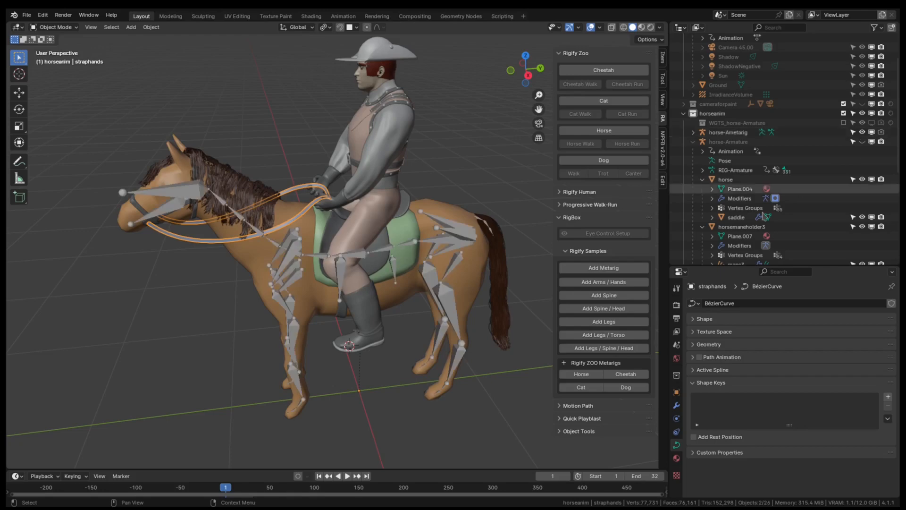
{"action": "left_click", "coordinate": [291, 269]}
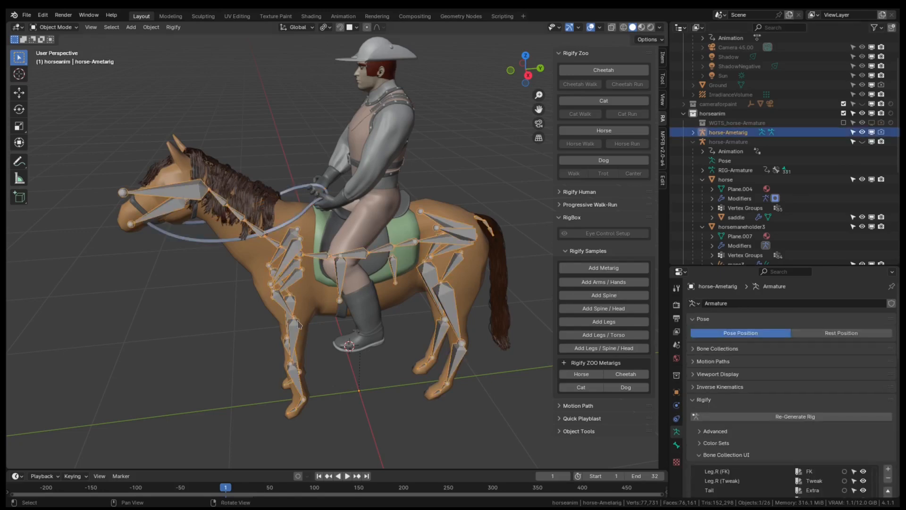
{"action": "key", "text": "KP_3"}
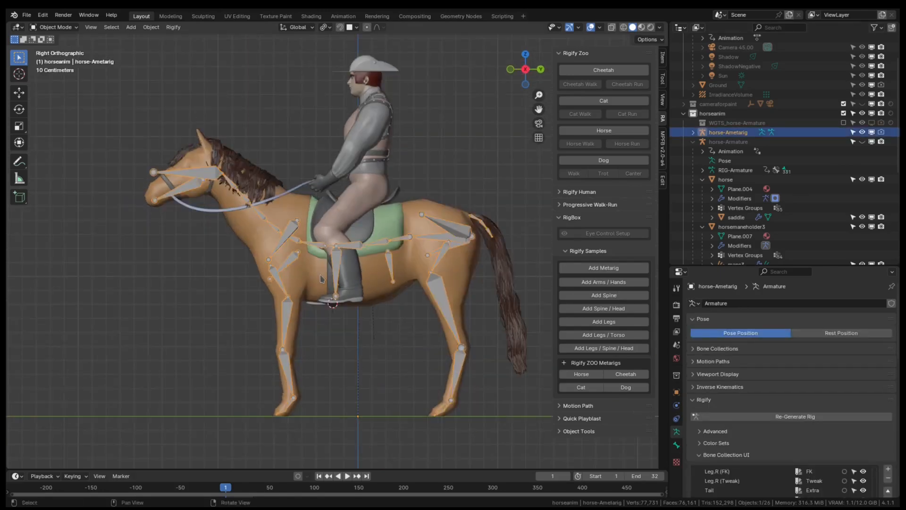
{"action": "scroll", "coordinate": [819, 212], "scroll_direction": "down", "scroll_amount": 9}
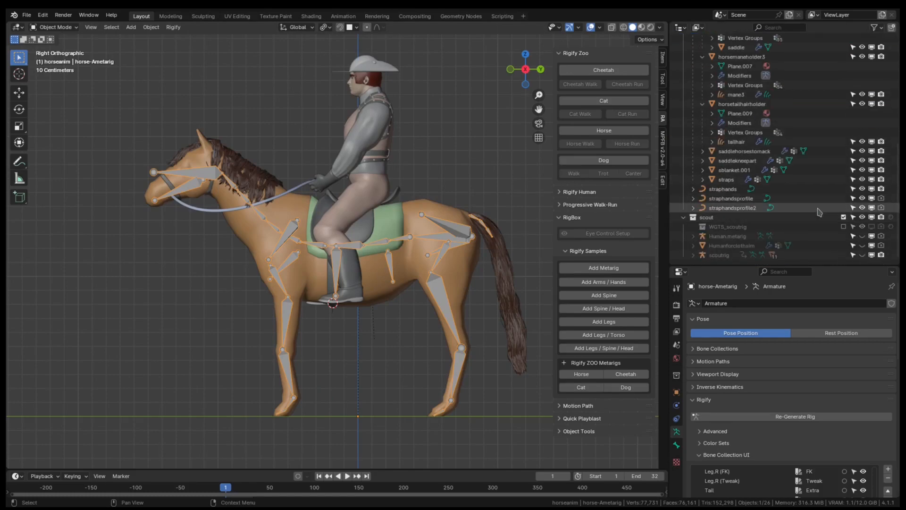
{"action": "left_click", "coordinate": [862, 217]}
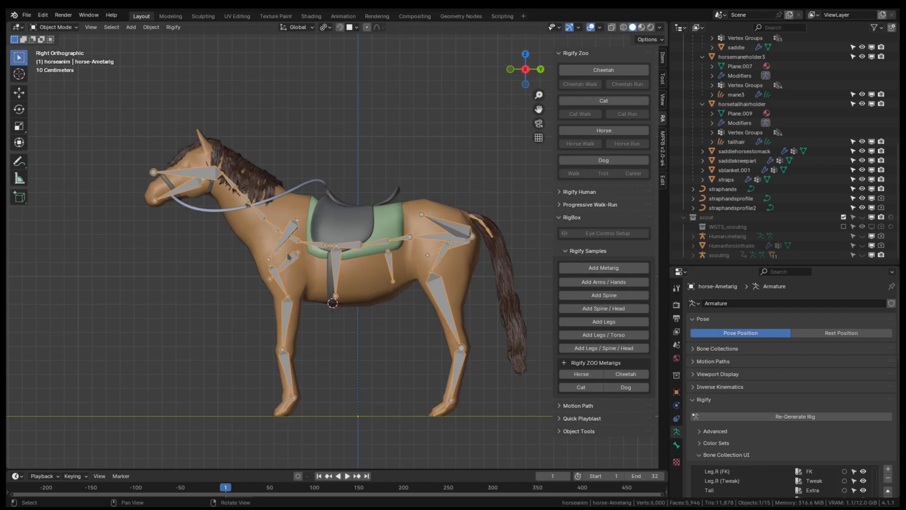
Snap the 3D cursor to the straphands curve's middle control point above the front of the saddle, and return to Object Mode.
{"action": "middle_click_drag", "start_coordinate": [287, 256], "coordinate": [334, 278]}
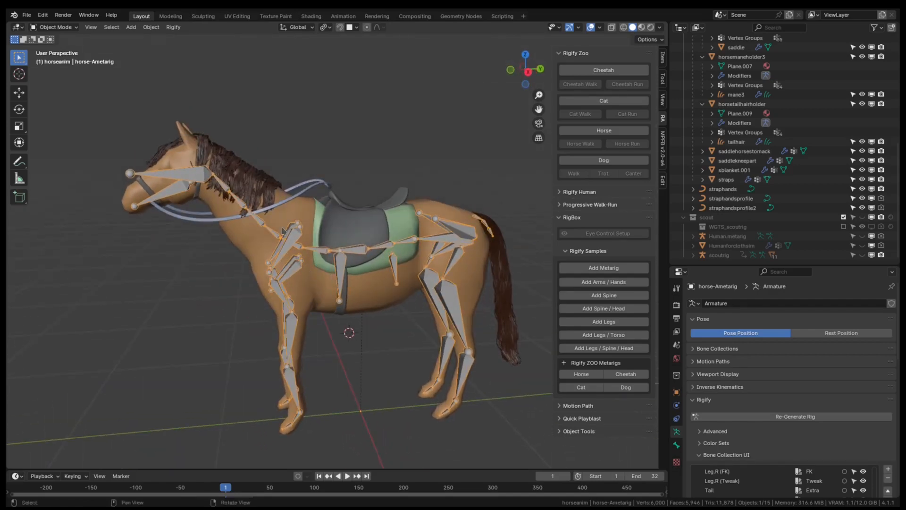
{"action": "left_click", "coordinate": [292, 202], "text": "shift"}
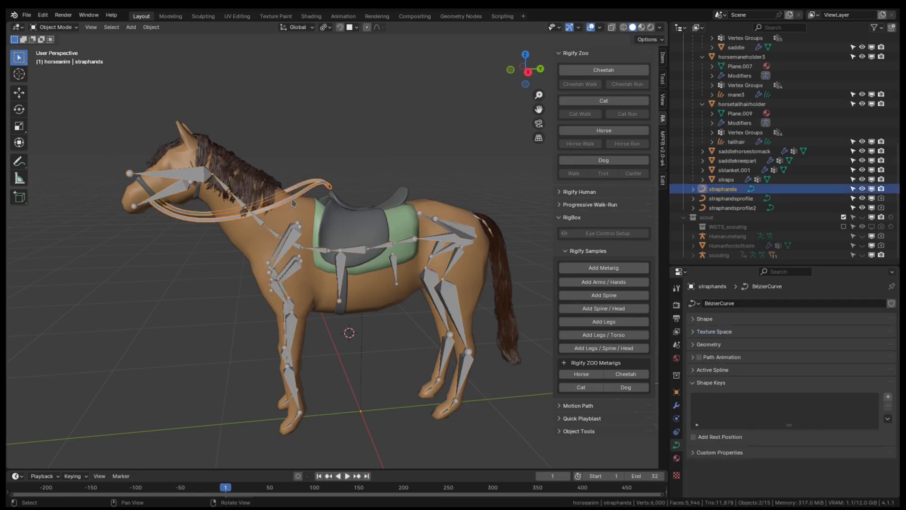
{"action": "key", "text": "ctrl+Tab"}
{"action": "left_click", "coordinate": [373, 202]}
{"action": "middle_click_drag", "start_coordinate": [373, 202], "coordinate": [316, 248]}
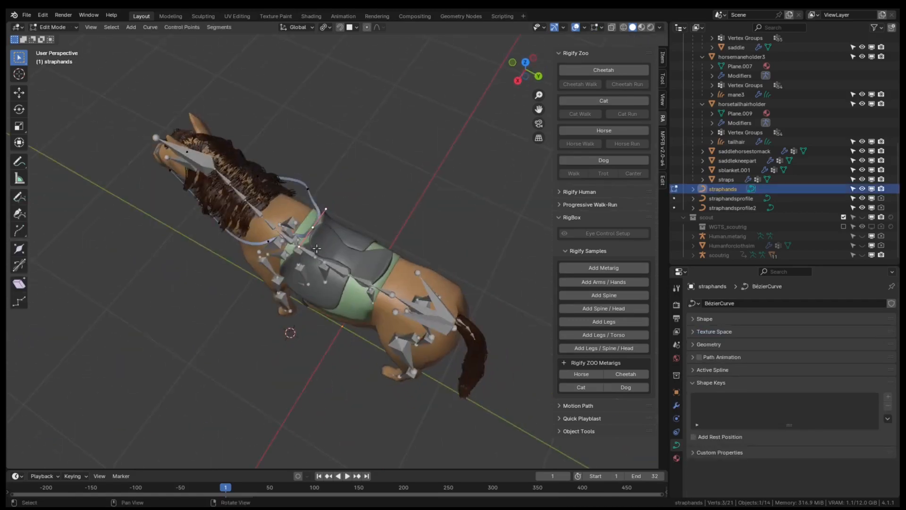
{"action": "left_click", "coordinate": [314, 226]}
{"action": "right_click_drag", "start_coordinate": [329, 261], "coordinate": [369, 247]}
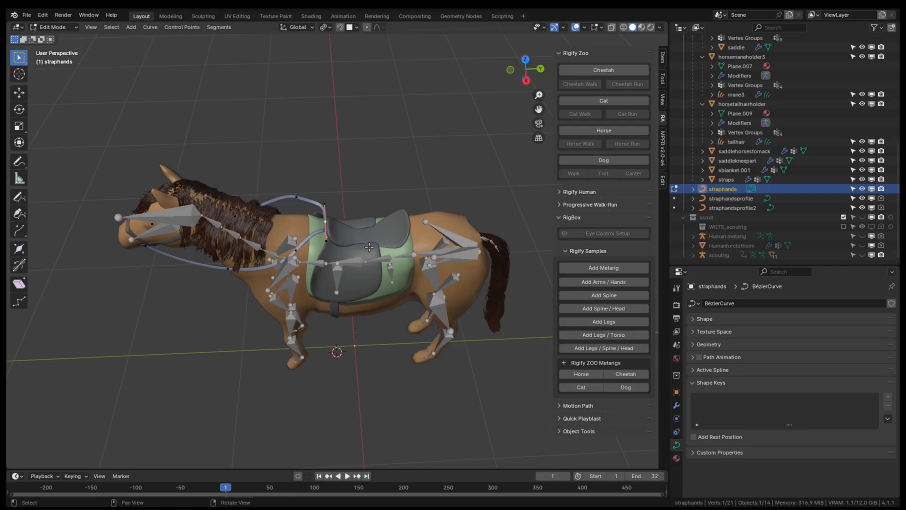
{"action": "key", "text": "shift+s"}
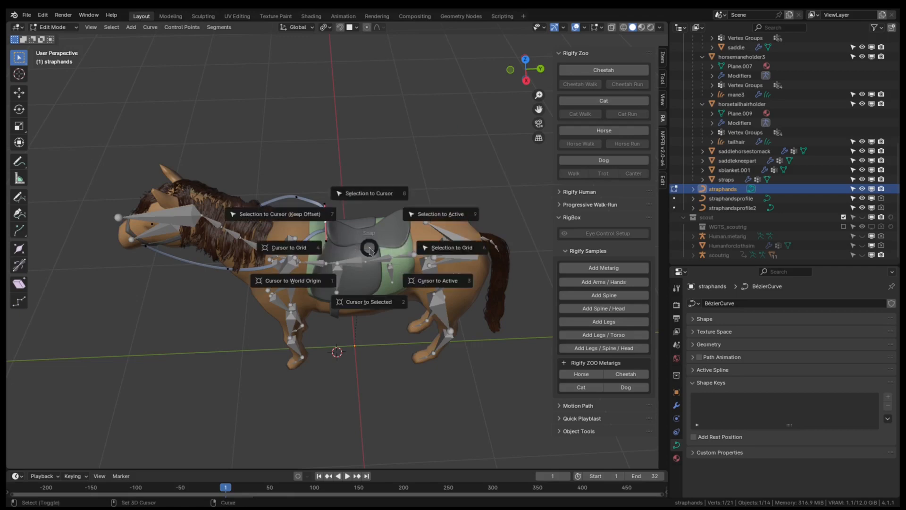
{"action": "left_click", "coordinate": [361, 305]}
{"action": "key", "text": "ctrl+Tab"}
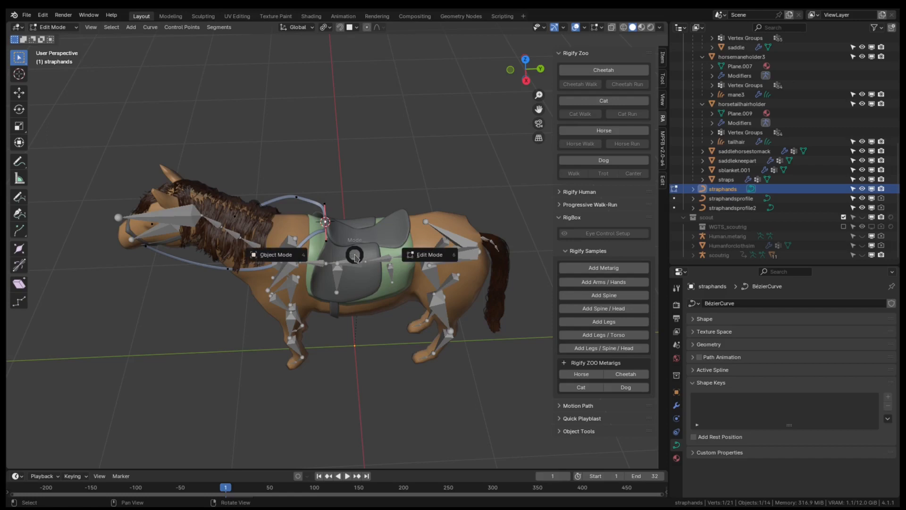
{"action": "left_click", "coordinate": [280, 258]}
Add a new bone at the 3D cursor to the horse-Ametarig armature in Edit Mode.
{"action": "left_click", "coordinate": [348, 276]}
{"action": "left_click", "coordinate": [349, 270]}
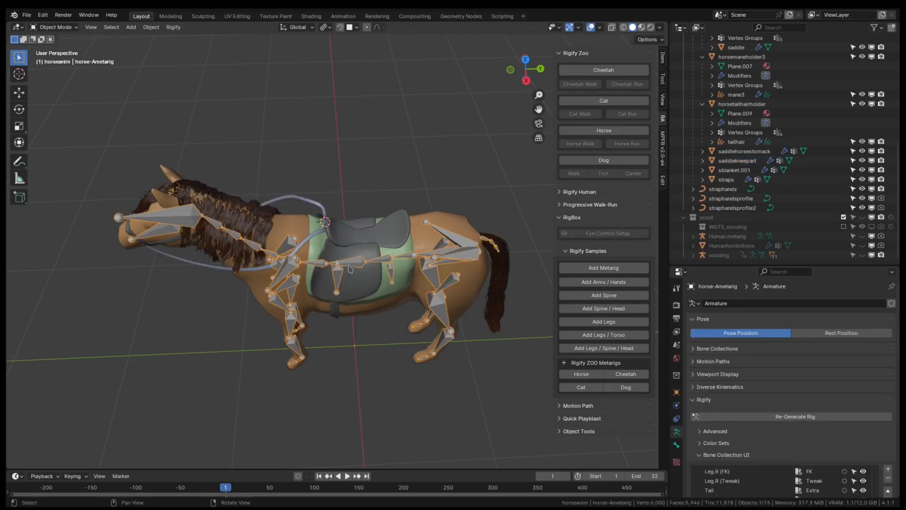
{"action": "key", "text": "ctrl+Tab"}
{"action": "left_click", "coordinate": [422, 266]}
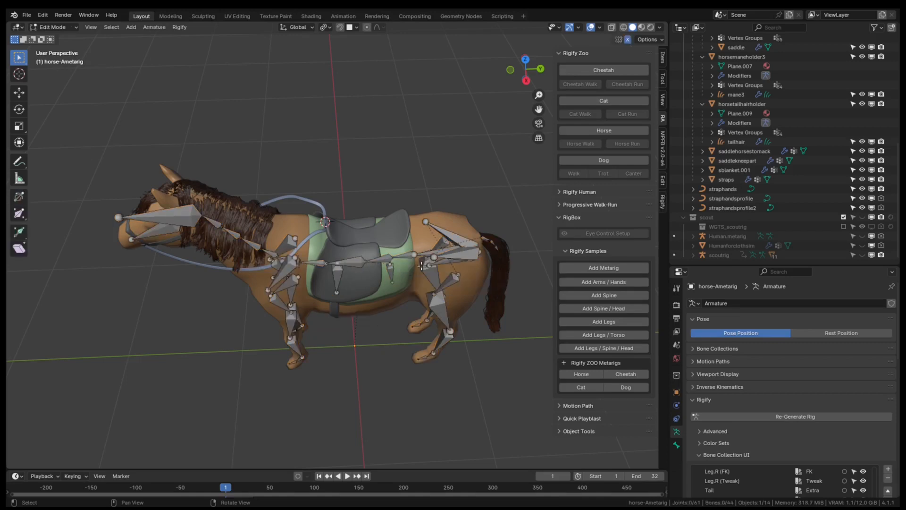
{"action": "middle_click_drag", "start_coordinate": [421, 266], "coordinate": [377, 169]}
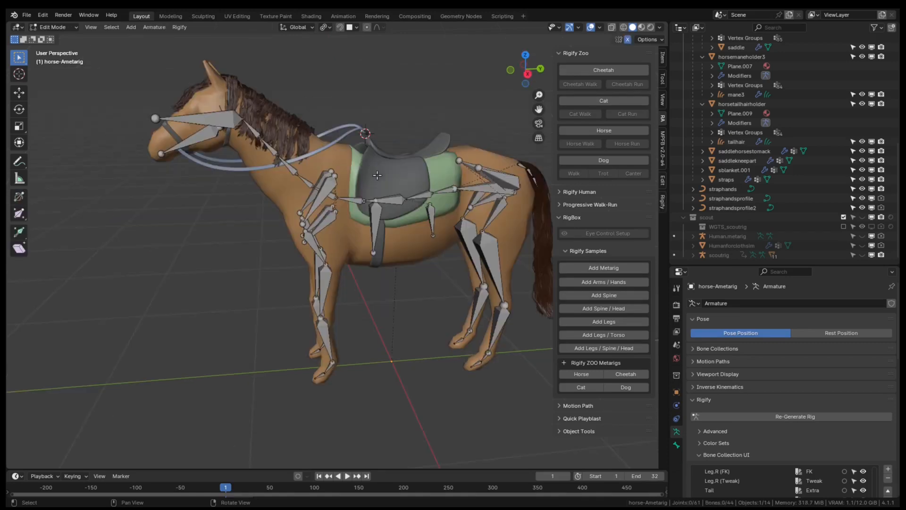
{"action": "key", "text": "shift+a"}
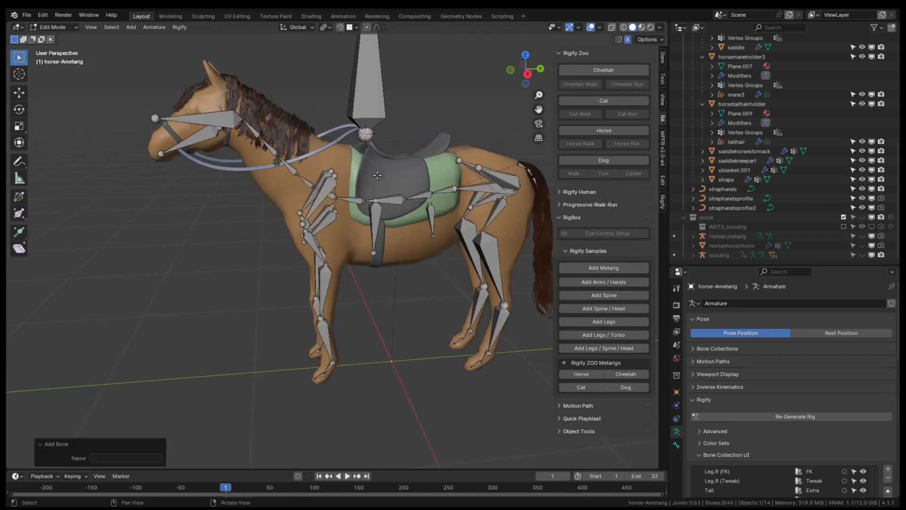
{"action": "scroll", "coordinate": [377, 178], "scroll_direction": "down", "scroll_amount": 3}
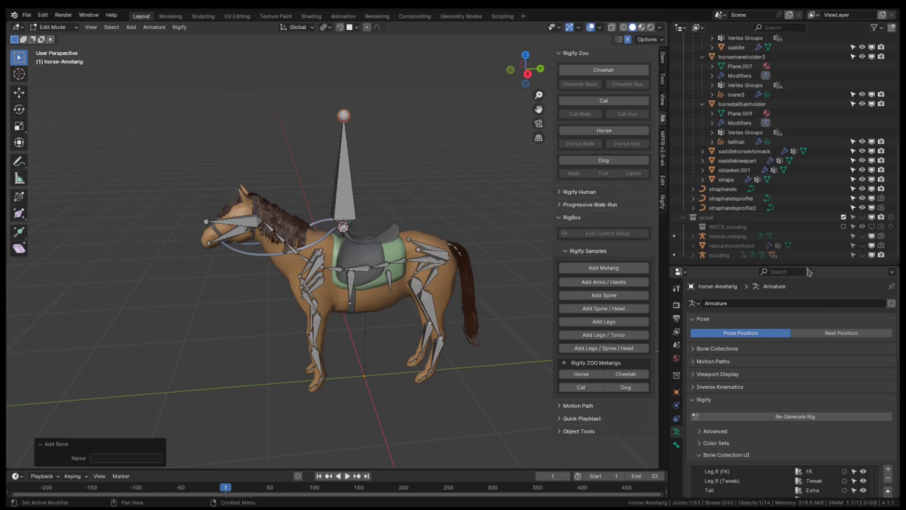
Rotate the new bone's tip -90° about the 3D cursor in the right side view so the bone points toward the horse's head.
{"action": "left_click_drag", "start_coordinate": [806, 264], "coordinate": [806, 114]}
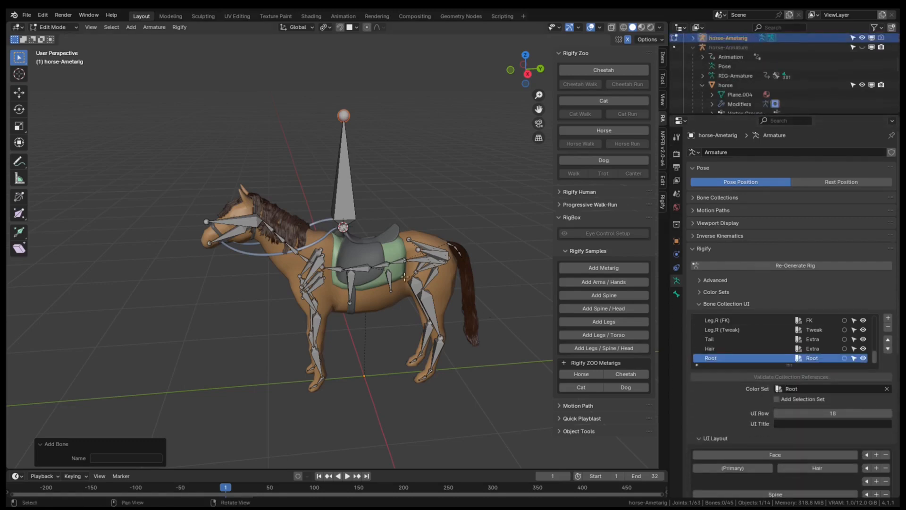
{"action": "key", "text": "KP_3"}
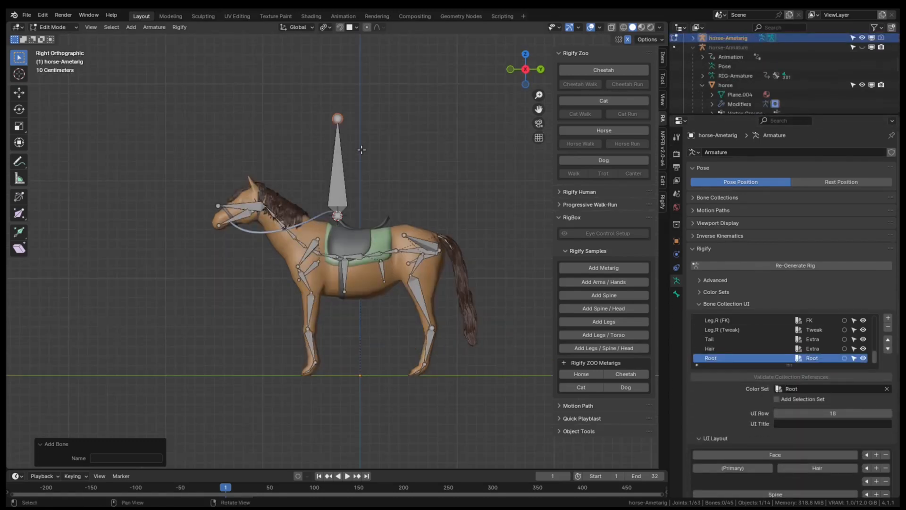
{"action": "key", "text": "KP_3"}
{"action": "scroll", "coordinate": [357, 202], "scroll_direction": "up", "scroll_amount": 2}
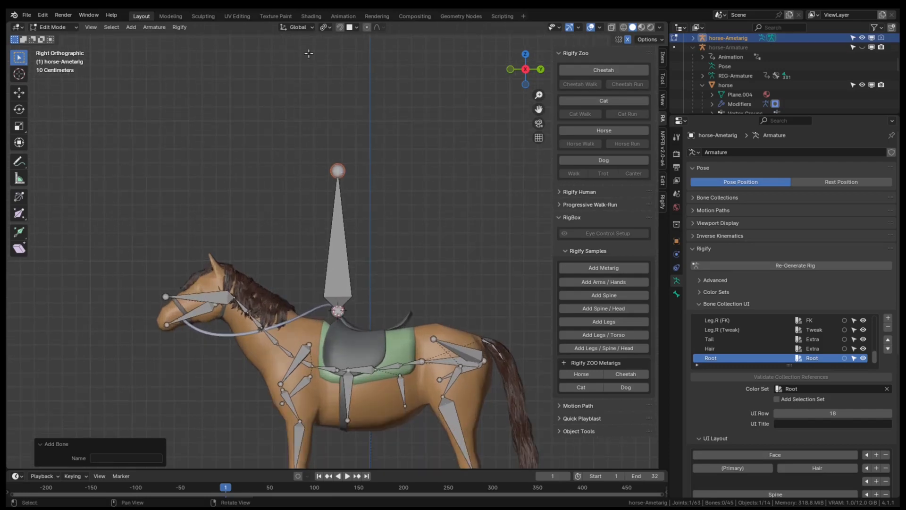
{"action": "left_click", "coordinate": [325, 26]}
{"action": "left_click", "coordinate": [340, 71]}
{"action": "type", "text": "r90"}
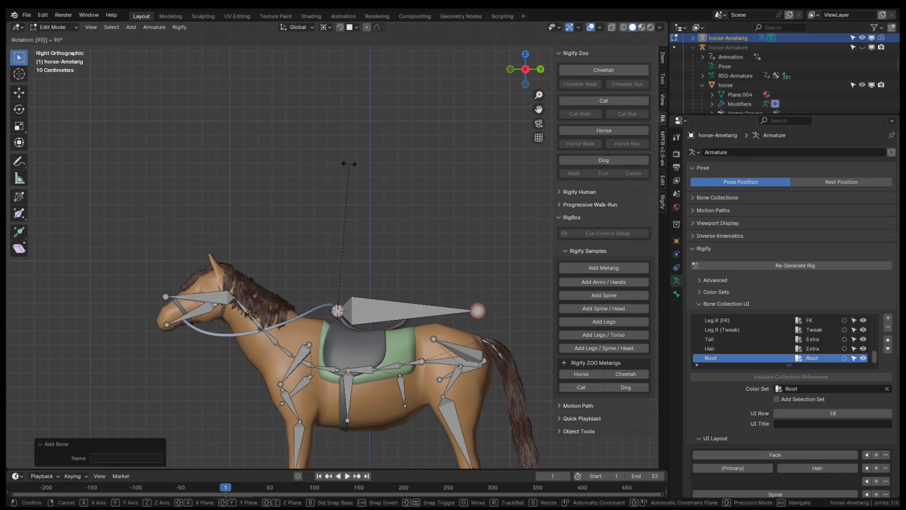
{"action": "key", "text": "minus"}
{"action": "key", "text": "Return"}
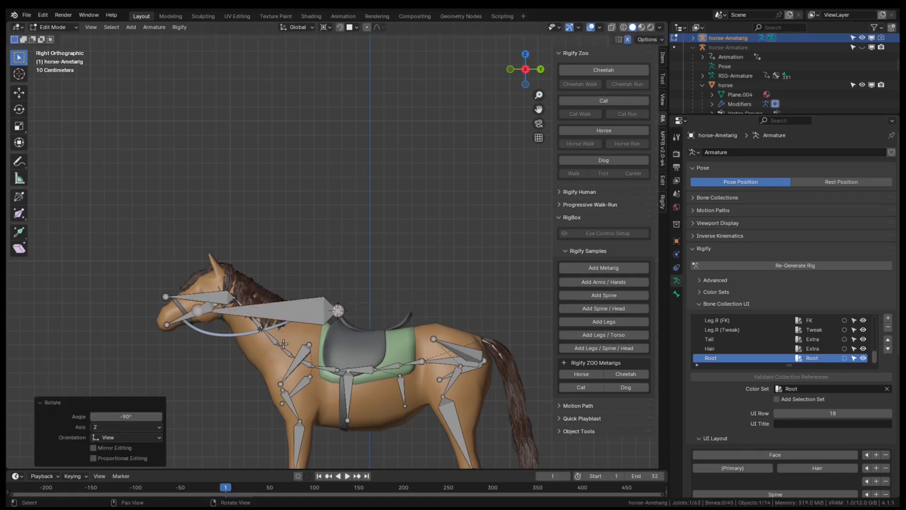
Shorten the new bone by moving its tip along global Y by about 0.854 m and adjusting it by about -0.067 m.
{"action": "key", "text": "g"}
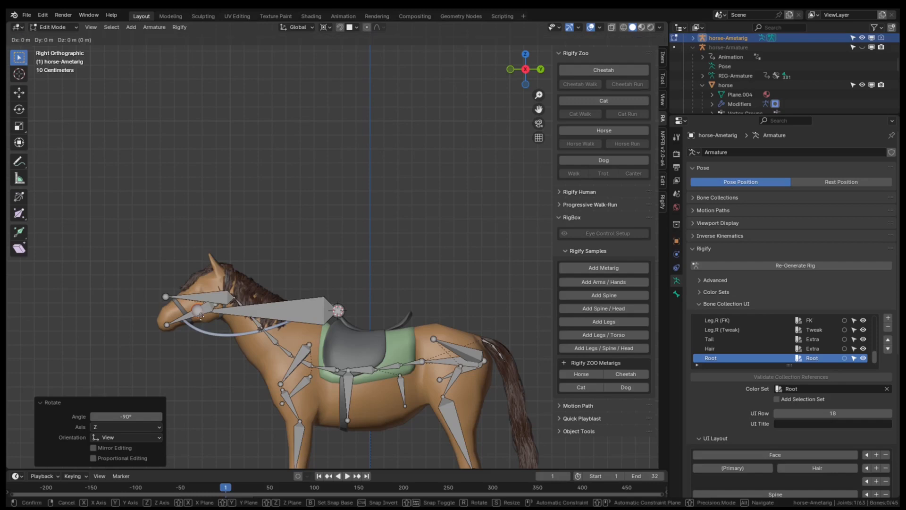
{"action": "key", "text": "y"}
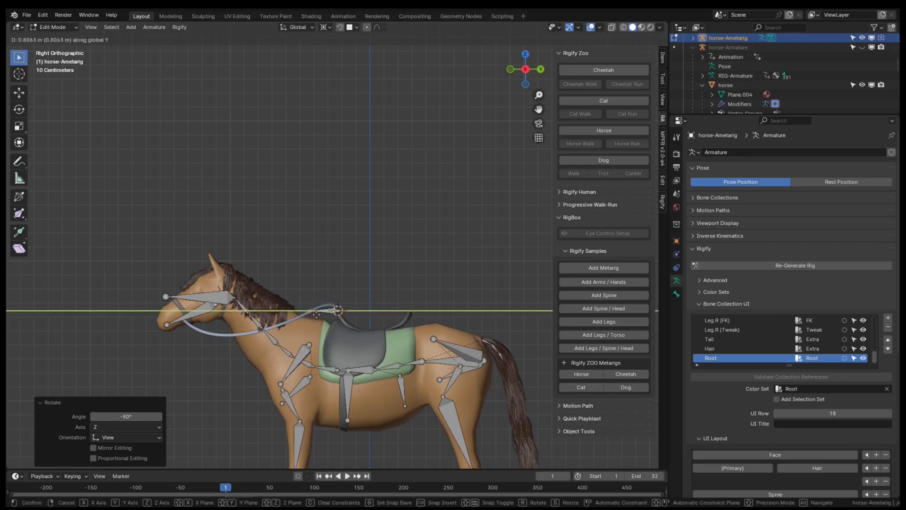
{"action": "left_click", "coordinate": [320, 312]}
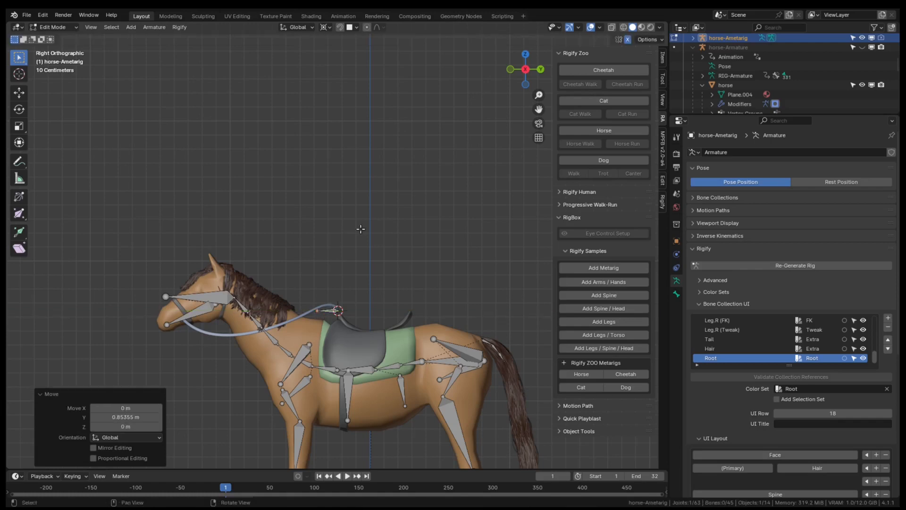
{"action": "key", "text": "g"}
{"action": "key", "text": "y"}
{"action": "left_click", "coordinate": [318, 310]}
{"action": "middle_click_drag", "start_coordinate": [361, 231], "coordinate": [377, 233]}
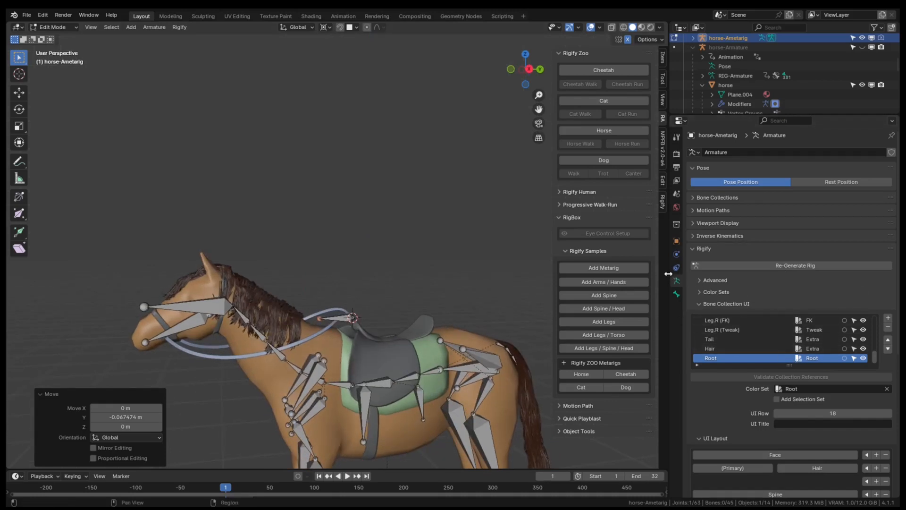
Widen the properties area and add a bone collection named StrapControl to the horse-Ametarig armature.
{"action": "left_click_drag", "start_coordinate": [671, 279], "coordinate": [536, 279]}
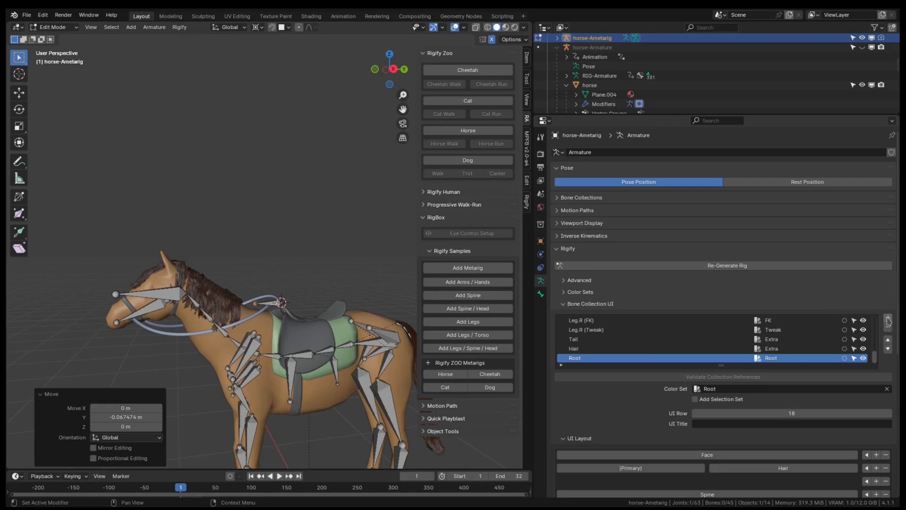
{"action": "left_click", "coordinate": [560, 199]}
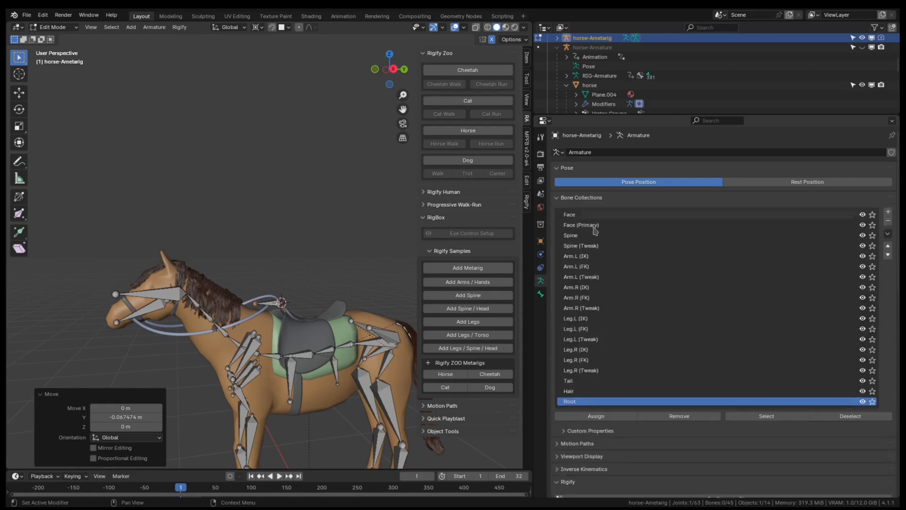
{"action": "left_click", "coordinate": [888, 211]}
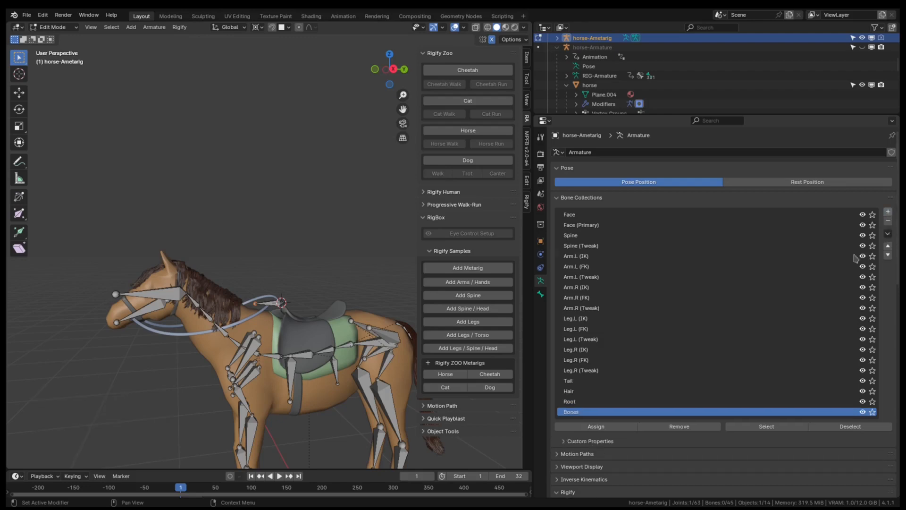
{"action": "double_click", "coordinate": [582, 416]}
{"action": "type", "text": "Strap Control"}
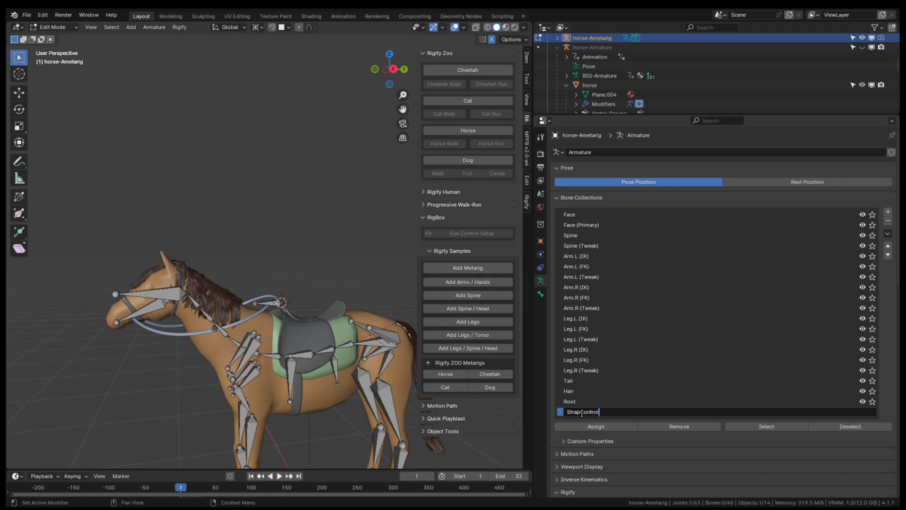
{"action": "key", "text": "Return"}
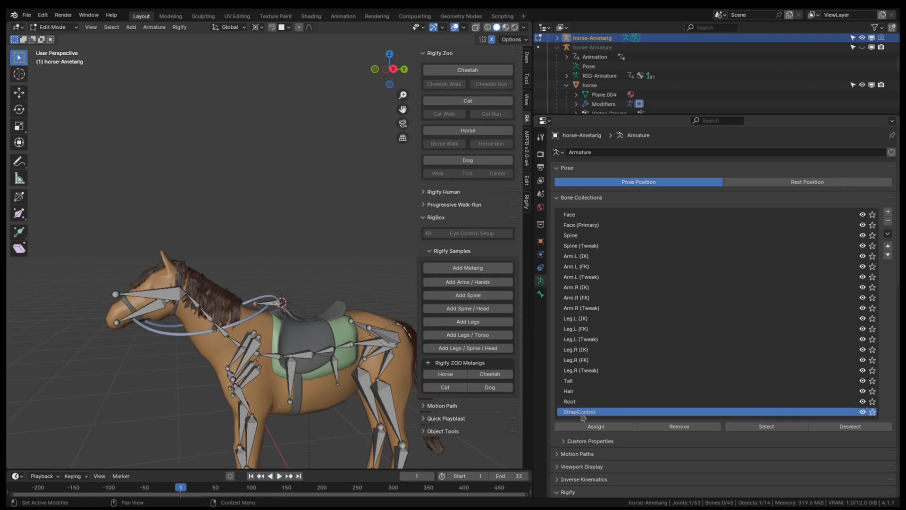
Assign the new strap bone to the StrapControl collection and remove it from the Root collection.
{"action": "left_click", "coordinate": [268, 303]}
{"action": "left_click", "coordinate": [596, 426]}
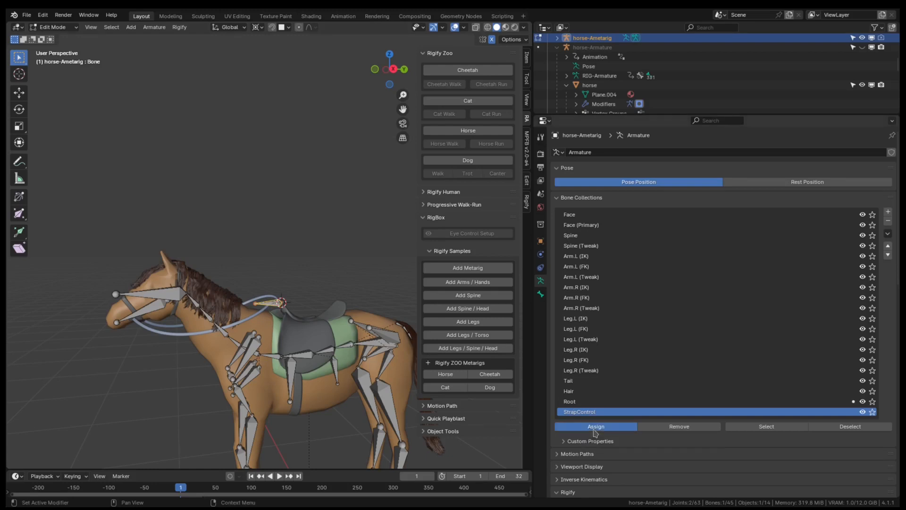
{"action": "scroll", "coordinate": [748, 378], "scroll_direction": "down", "scroll_amount": 10}
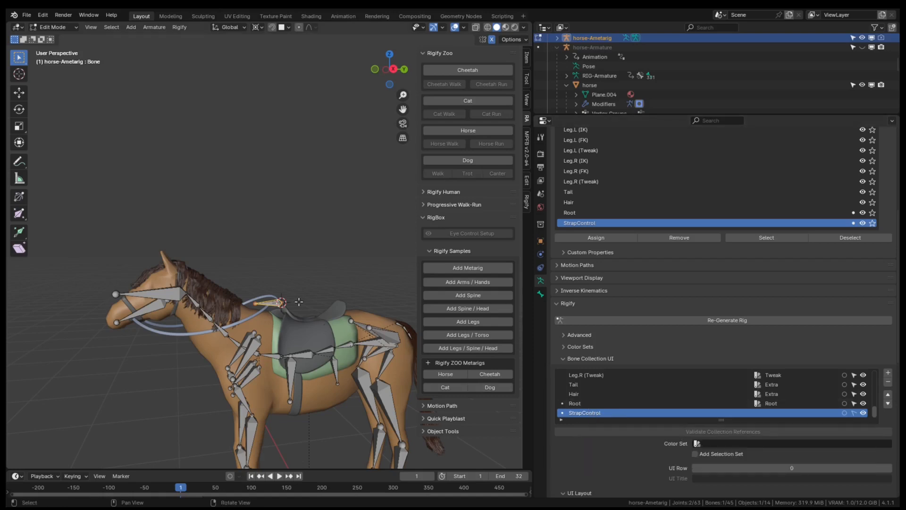
{"action": "left_click", "coordinate": [574, 213]}
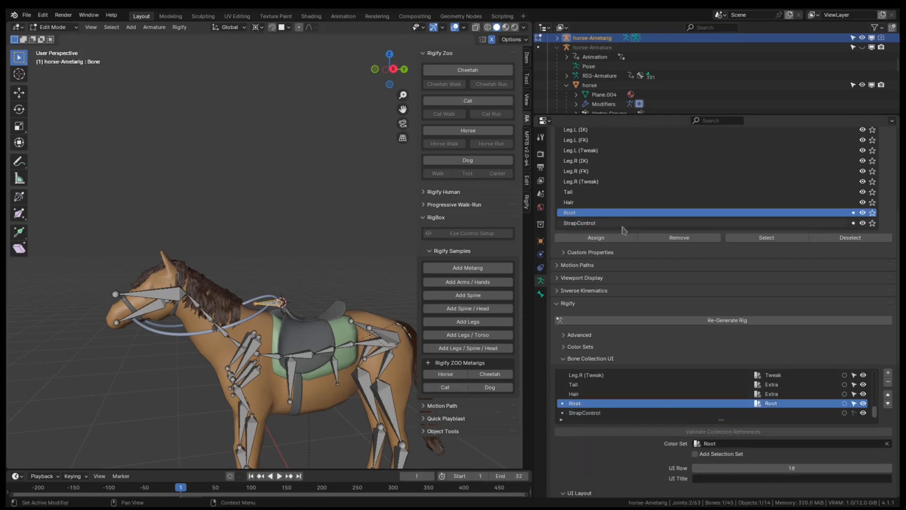
{"action": "left_click", "coordinate": [673, 238]}
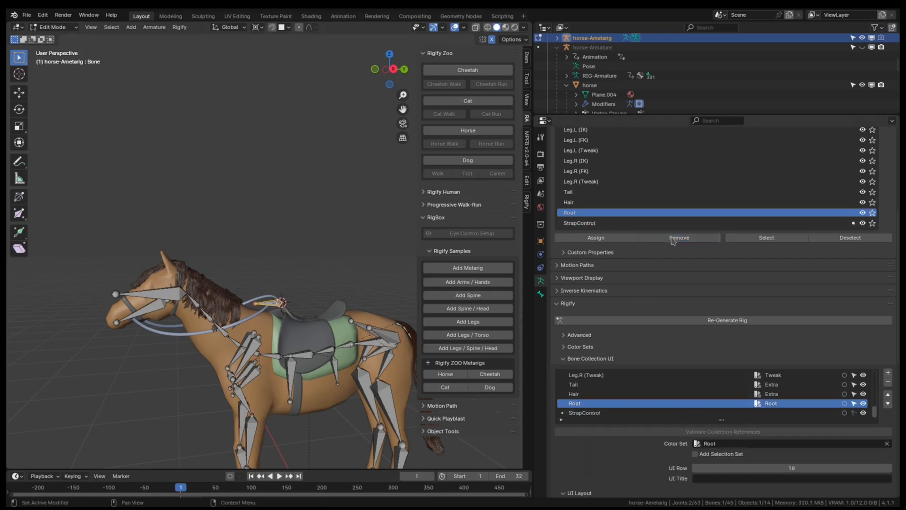
Create an orange Rigify color set named Strap and set it as the StrapControl collection's color set.
{"action": "left_click", "coordinate": [592, 413]}
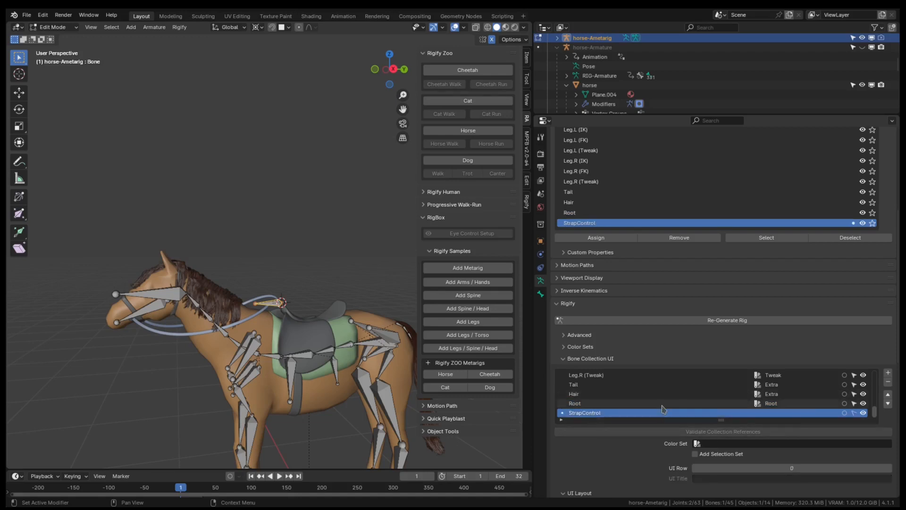
{"action": "left_click", "coordinate": [563, 347]}
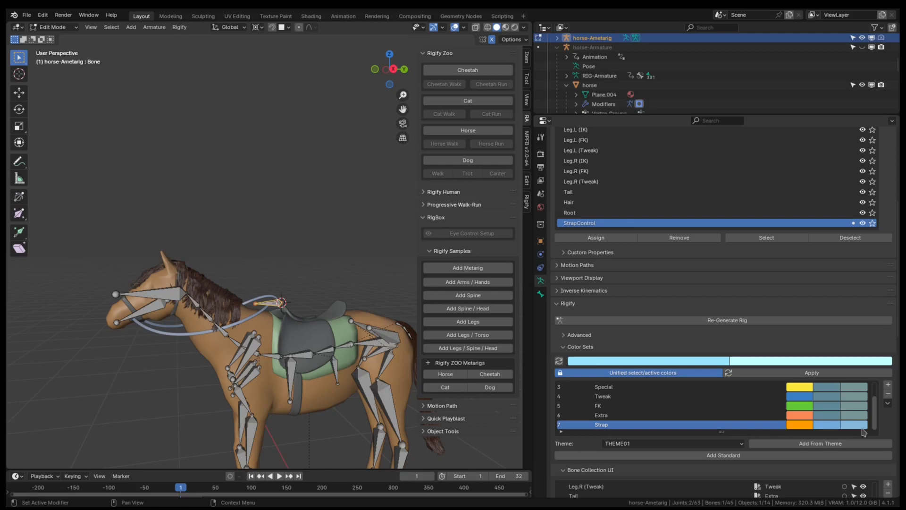
{"action": "scroll", "coordinate": [890, 444], "scroll_direction": "down", "scroll_amount": 10}
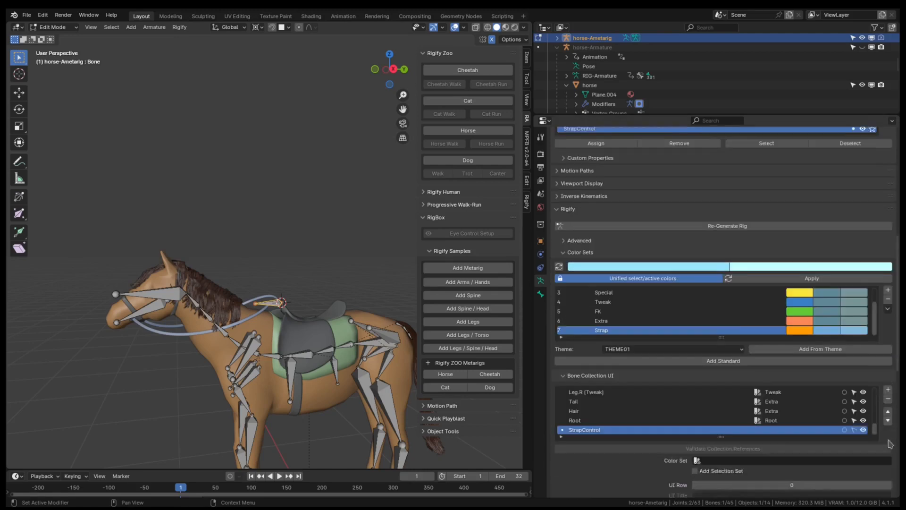
{"action": "left_click", "coordinate": [708, 367]}
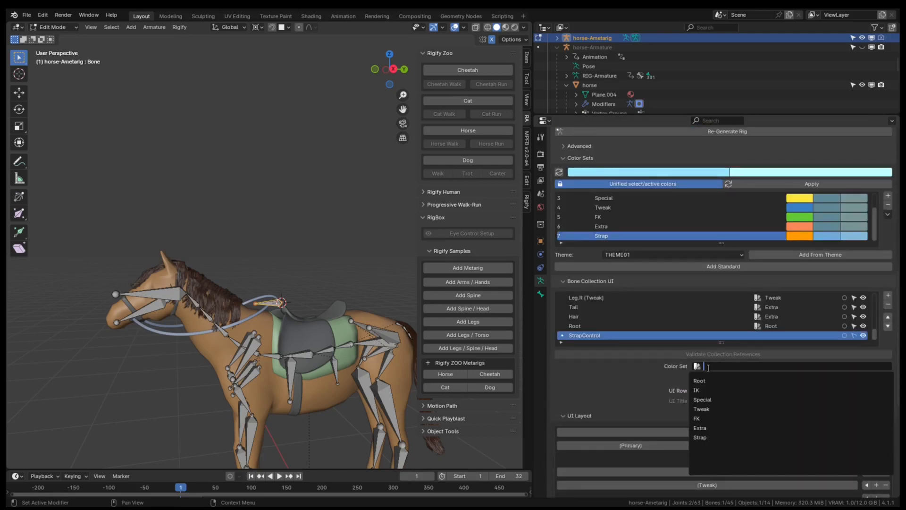
{"action": "left_click", "coordinate": [700, 438]}
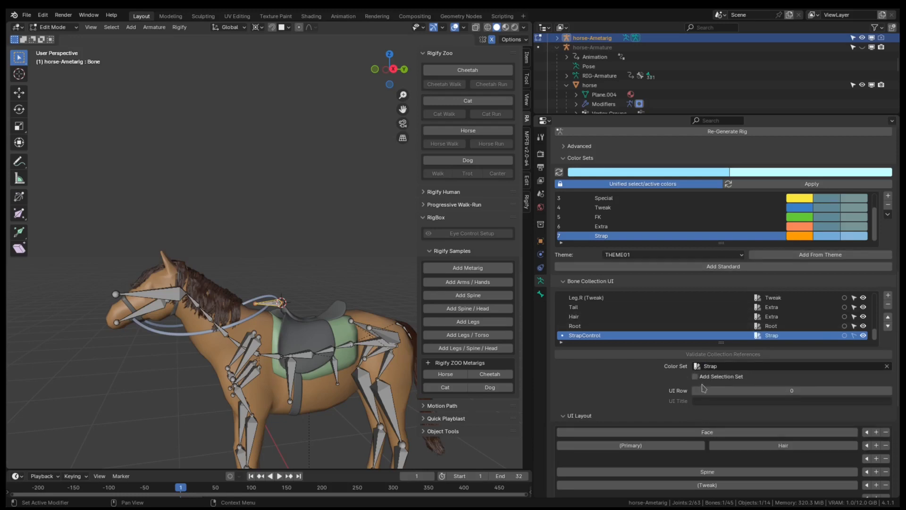
Place StrapControl on the empty row below Tail in the Rigify UI layout, and collapse the expanded armature sections.
{"action": "scroll", "coordinate": [704, 387], "scroll_direction": "down", "scroll_amount": 8}
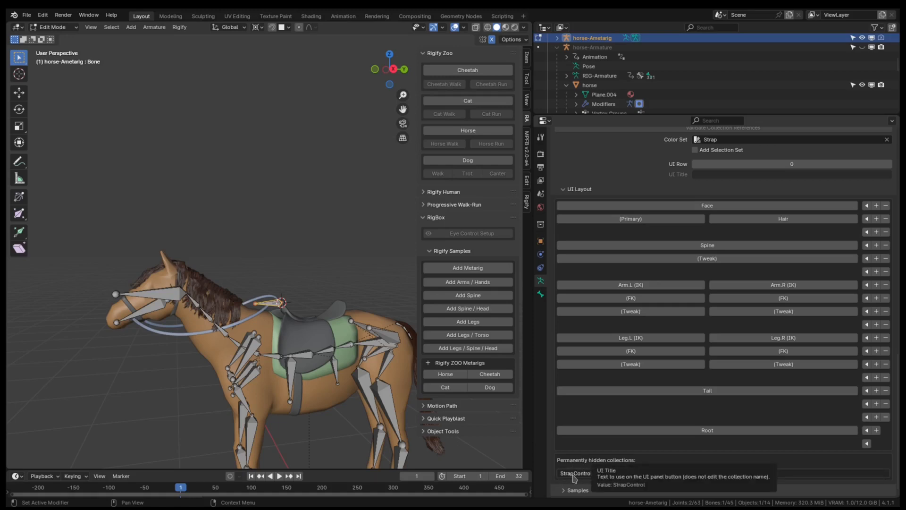
{"action": "left_click", "coordinate": [867, 404]}
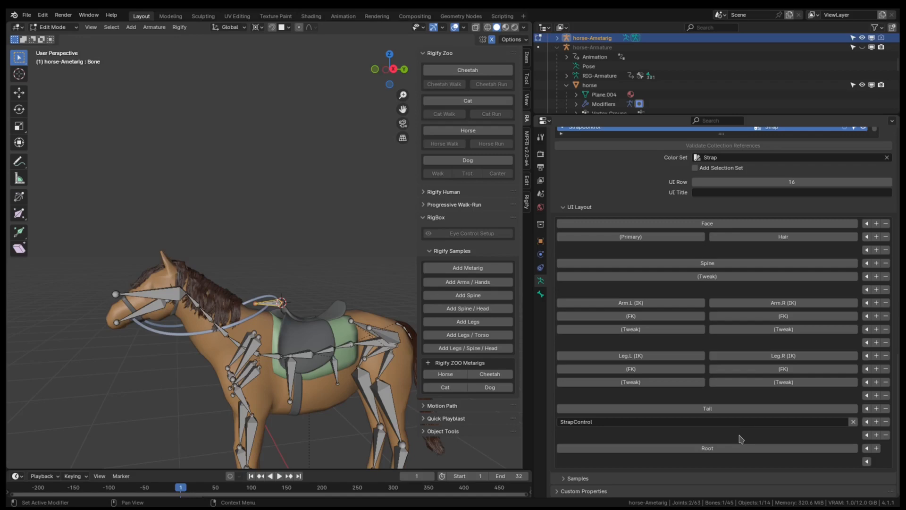
{"action": "left_click", "coordinate": [565, 208]}
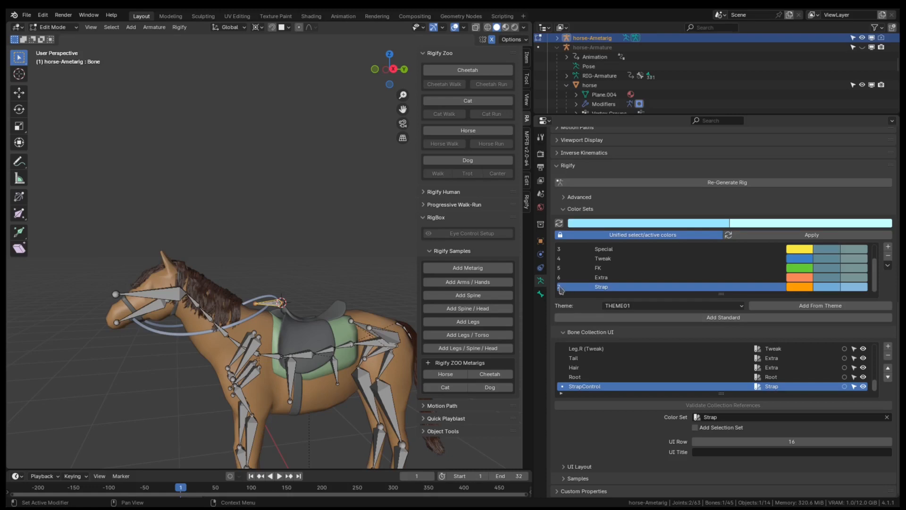
{"action": "left_click", "coordinate": [564, 209]}
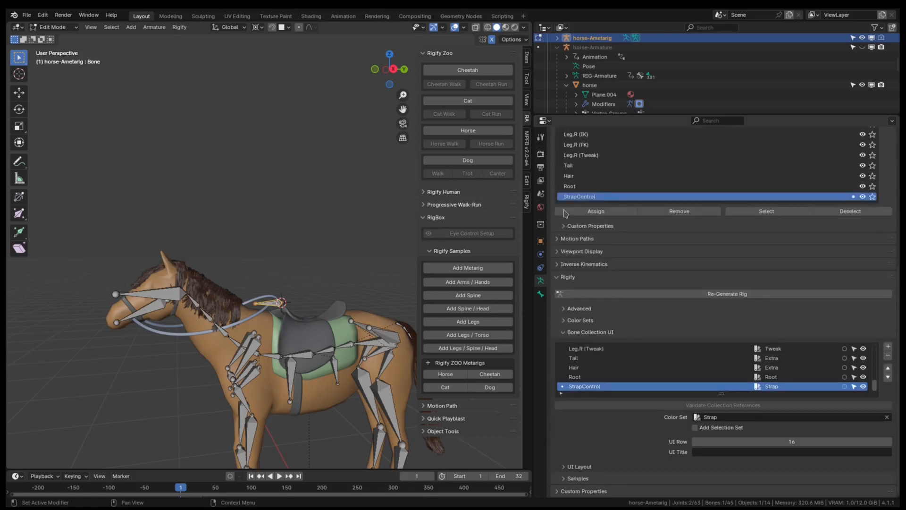
{"action": "left_click", "coordinate": [565, 334]}
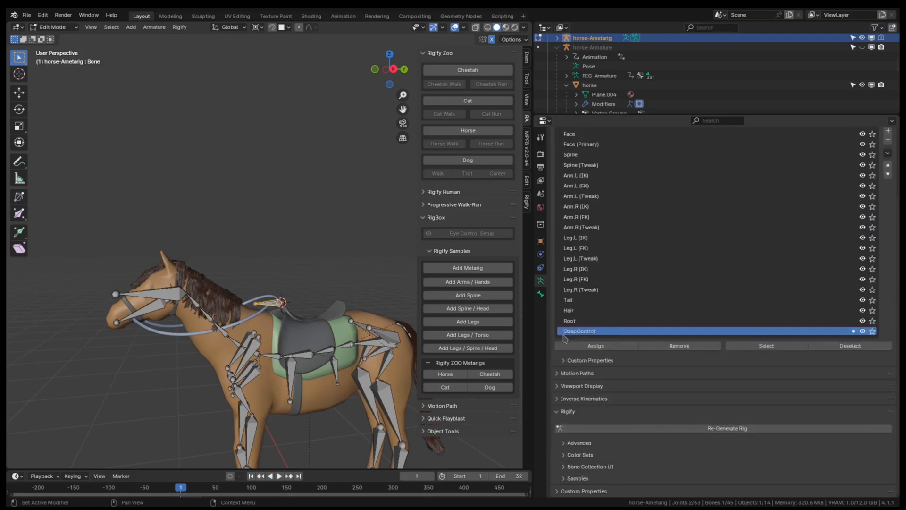
{"action": "scroll", "coordinate": [589, 415], "scroll_direction": "up", "scroll_amount": 5}
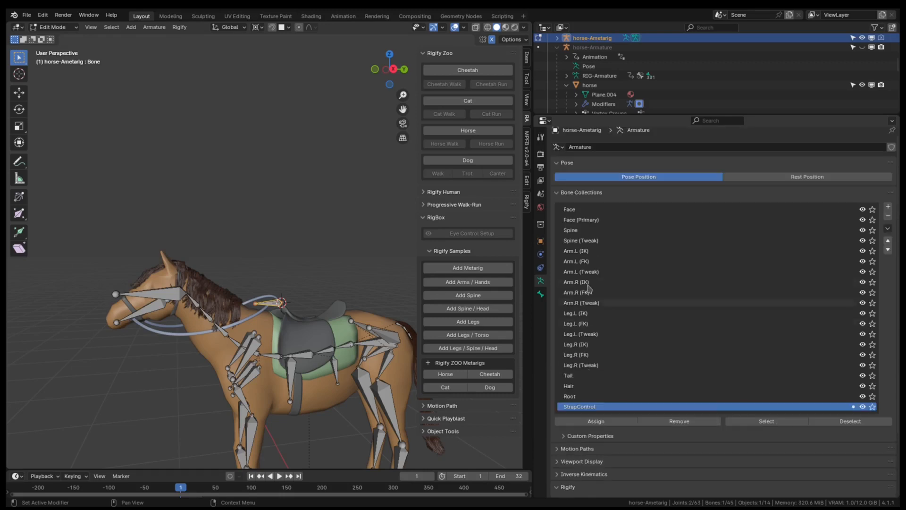
{"action": "left_click", "coordinate": [557, 198]}
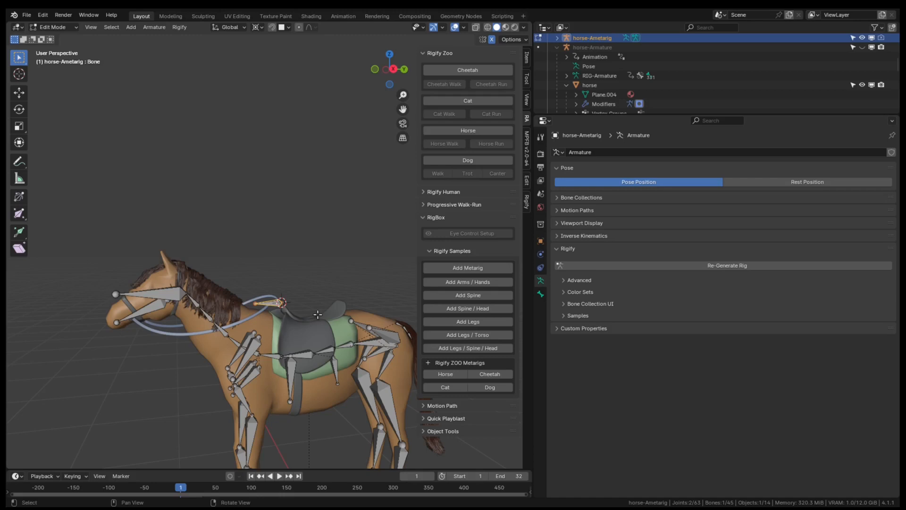
Return to Object Mode, then unhide and select the generated horse-Armature rig.
{"action": "key", "text": "ctrl+Tab"}
{"action": "left_click", "coordinate": [242, 320]}
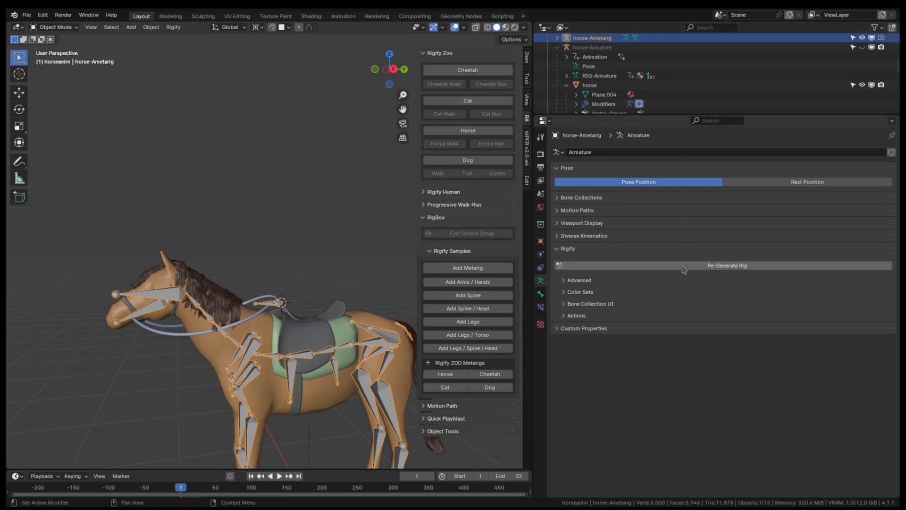
{"action": "left_click", "coordinate": [862, 47]}
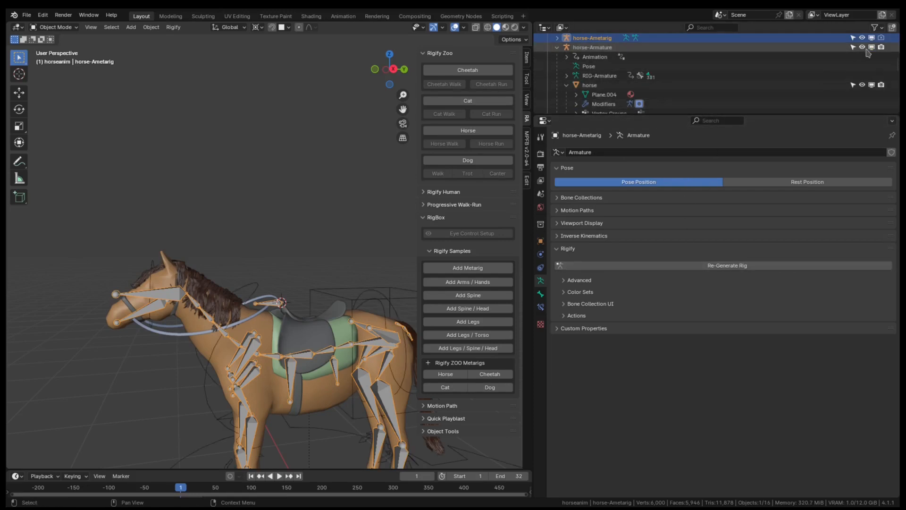
{"action": "left_click", "coordinate": [355, 299]}
{"action": "scroll", "coordinate": [353, 329], "scroll_direction": "down", "scroll_amount": 1}
{"action": "middle_click_drag", "start_coordinate": [354, 339], "coordinate": [251, 247]}
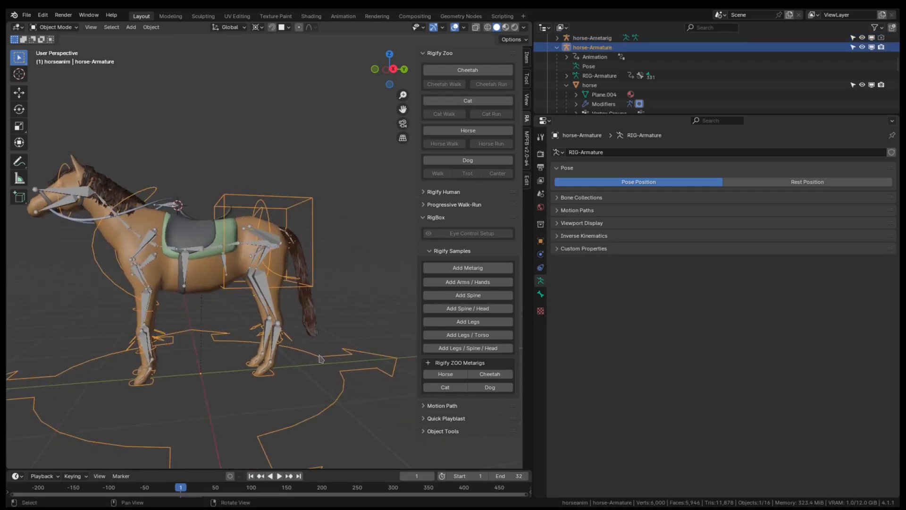
Collapse the RigBox and Rigify Zoo sections and hide the viewport sidebar.
{"action": "left_click", "coordinate": [423, 217]}
{"action": "left_click", "coordinate": [423, 53]}
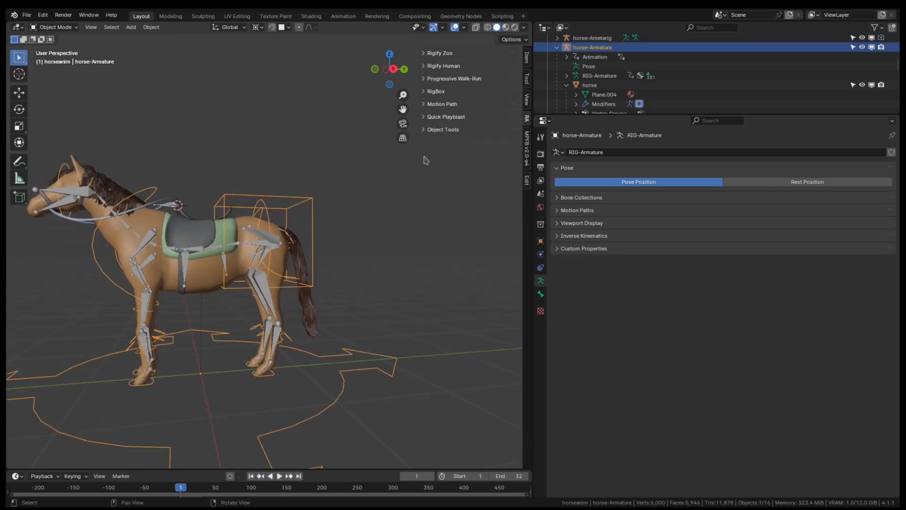
{"action": "left_click_drag", "start_coordinate": [418, 119], "coordinate": [537, 117]}
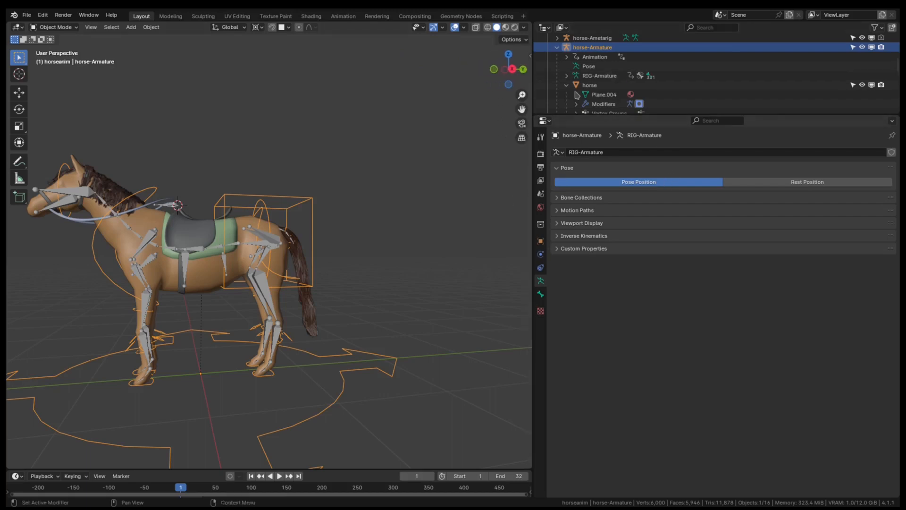
Select horse-Ametarig and regenerate the Rigify rig from it.
{"action": "left_click", "coordinate": [590, 38]}
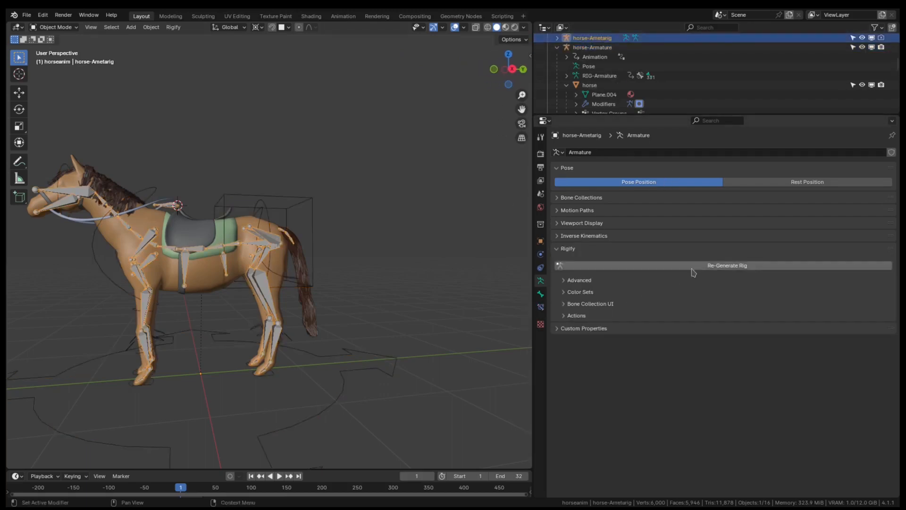
{"action": "left_click", "coordinate": [698, 266]}
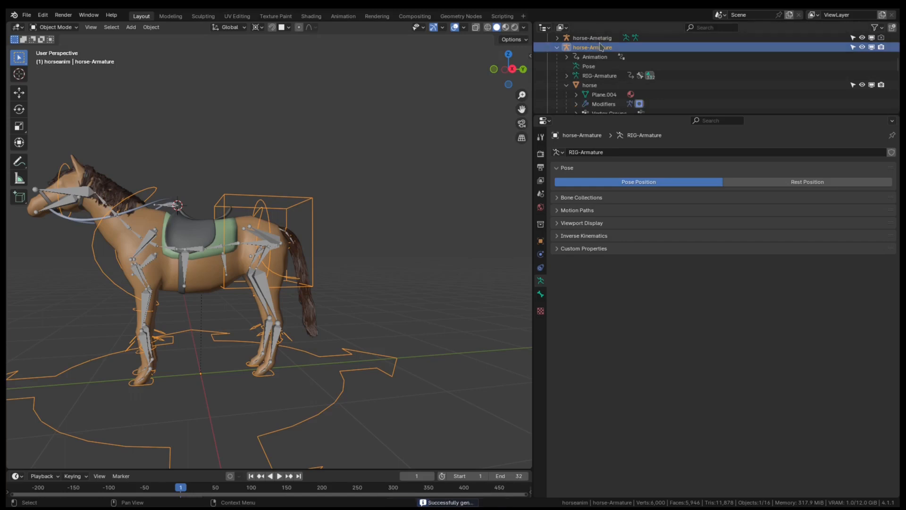
{"action": "middle_click_drag", "start_coordinate": [346, 258], "coordinate": [200, 257]}
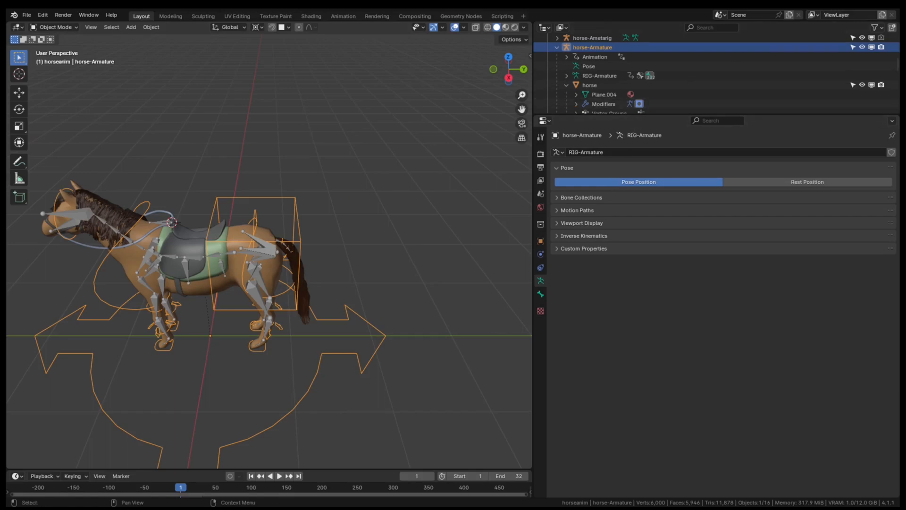
Hide the metarig to examine the regenerated rig around the reins, show it again and deselect everything.
{"action": "left_click", "coordinate": [862, 38]}
{"action": "middle_click_drag", "start_coordinate": [246, 188], "coordinate": [294, 184]}
{"action": "middle_click_drag", "start_coordinate": [245, 275], "coordinate": [283, 308]}
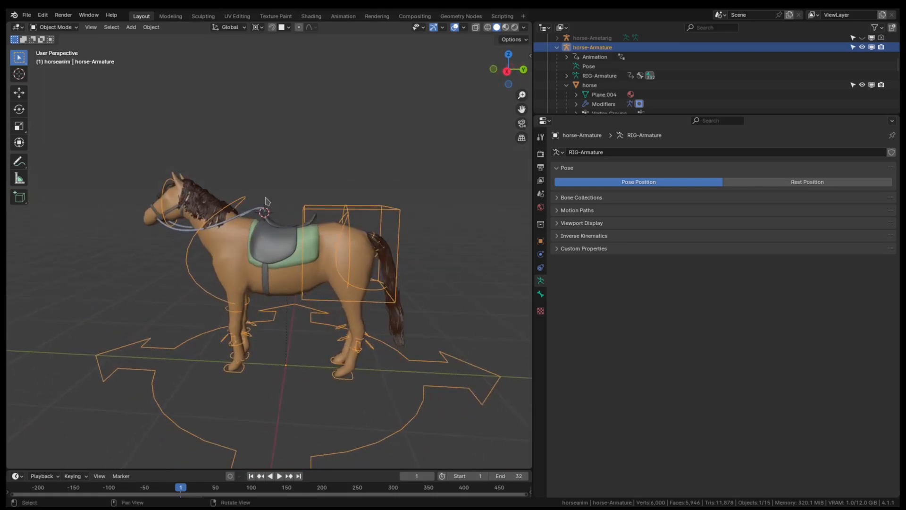
{"action": "left_click", "coordinate": [861, 39]}
{"action": "key", "text": "alt+a"}
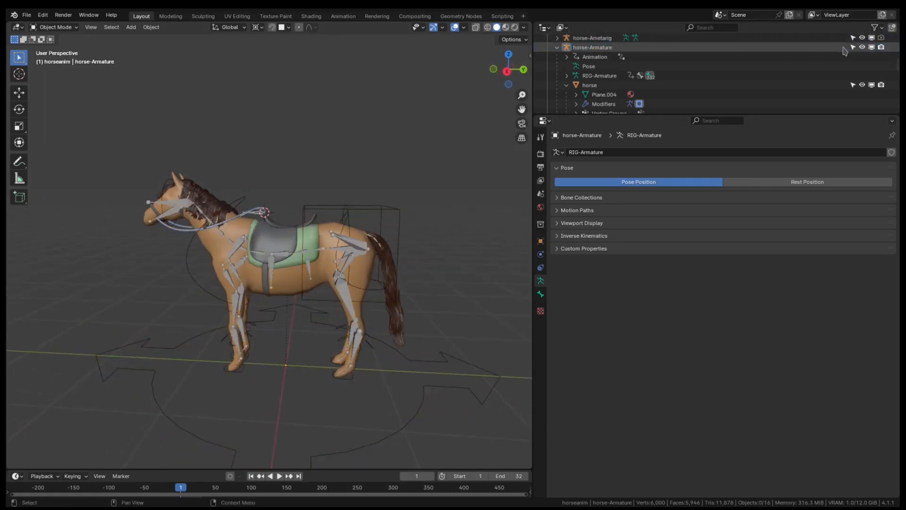
Hide the horse-Armature rig and put horse-Ametarig into Pose Mode.
{"action": "left_click", "coordinate": [861, 48]}
{"action": "left_click", "coordinate": [609, 40]}
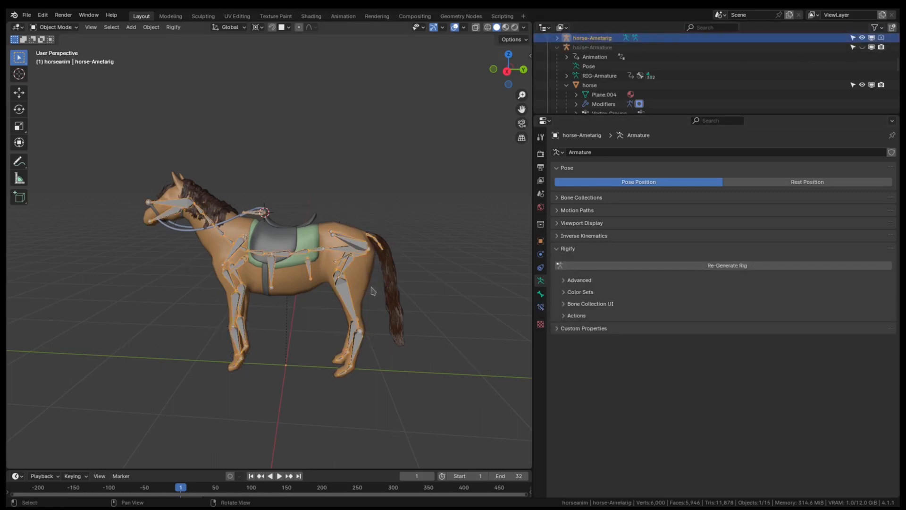
{"action": "key", "text": "ctrl+Tab"}
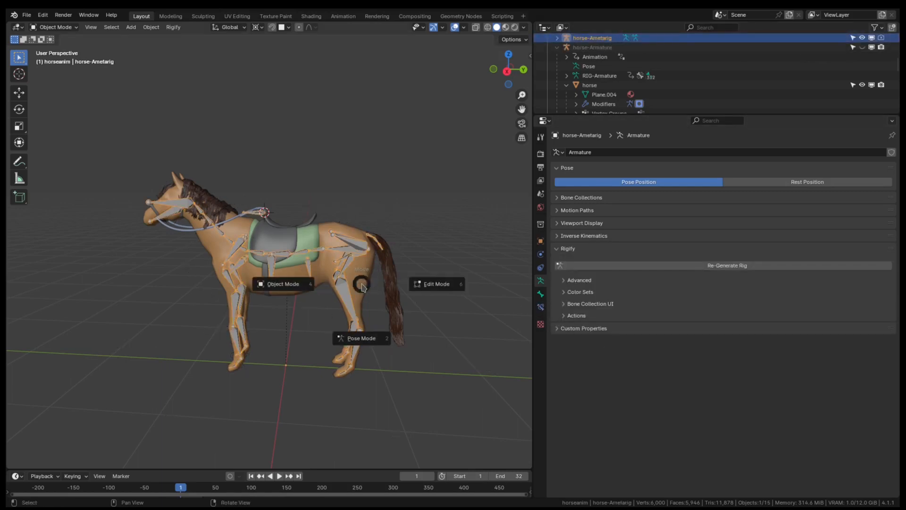
{"action": "left_click", "coordinate": [361, 343]}
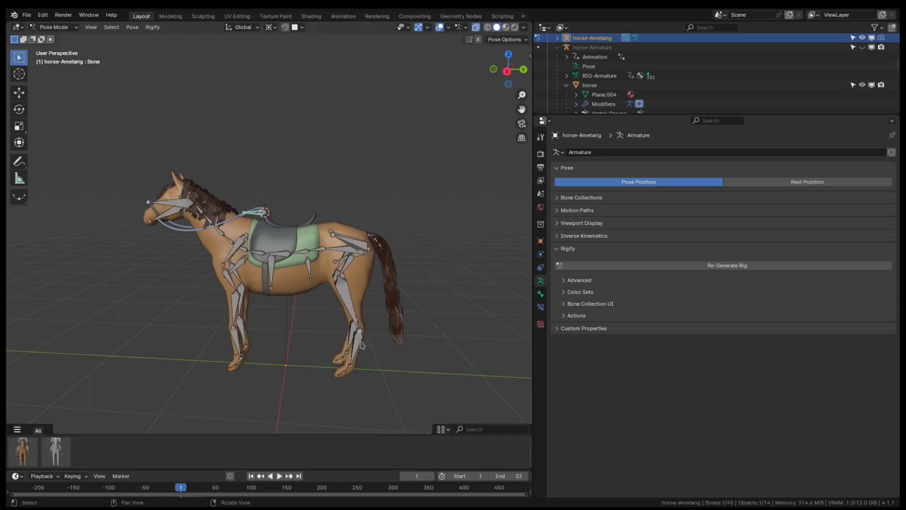
Give the strap control bone the basic.super_copy rig type and disable Deform in both its Rigify options and its bone settings.
{"action": "left_click", "coordinate": [541, 294]}
{"action": "left_click", "coordinate": [560, 184]}
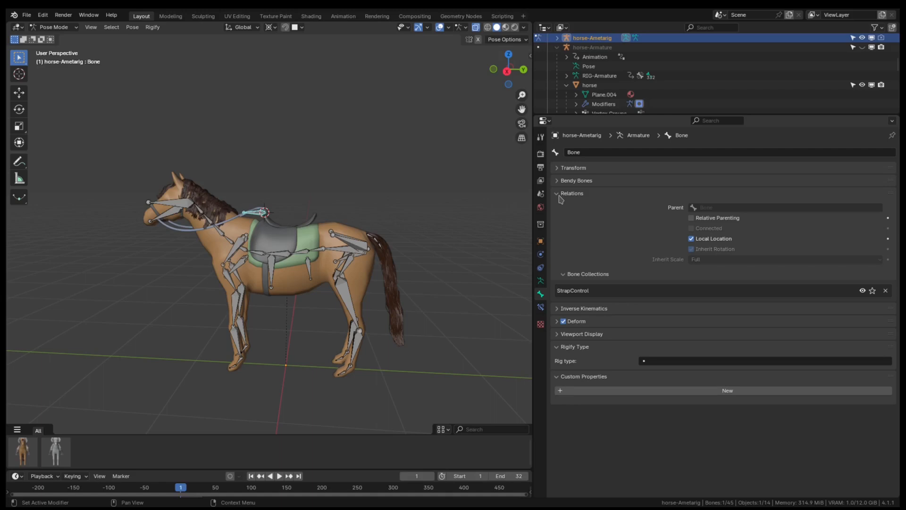
{"action": "left_click", "coordinate": [559, 194]}
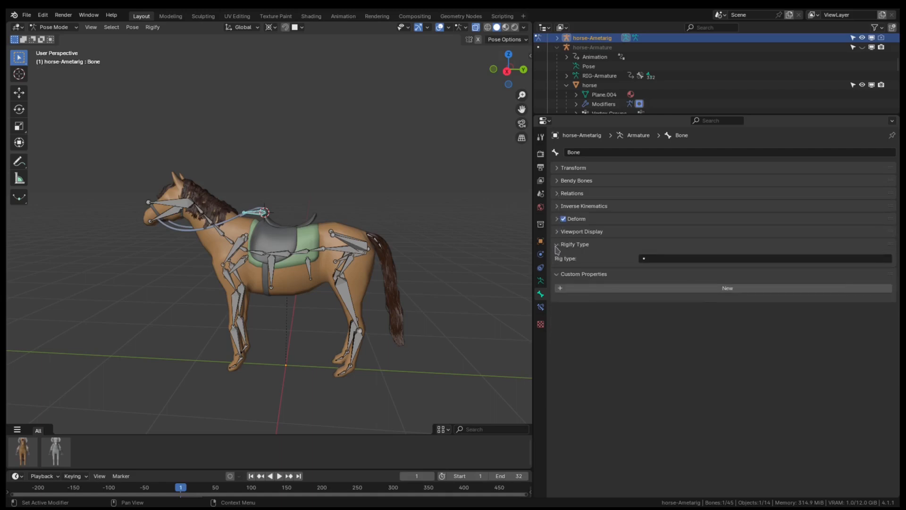
{"action": "left_click", "coordinate": [668, 259]}
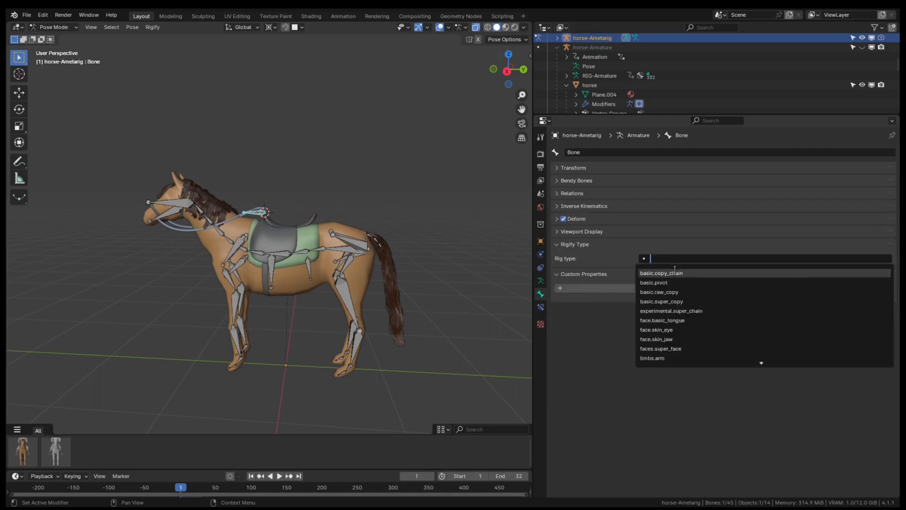
{"action": "left_click", "coordinate": [687, 301]}
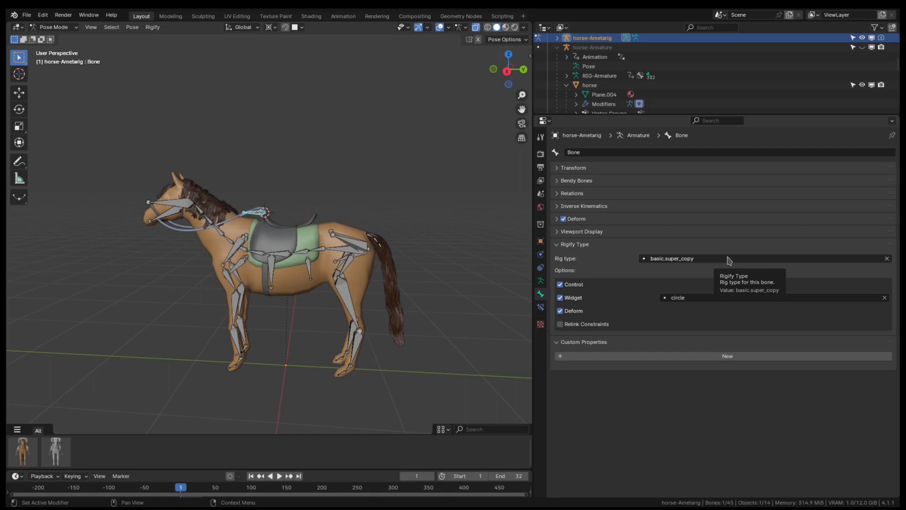
{"action": "left_click", "coordinate": [582, 314]}
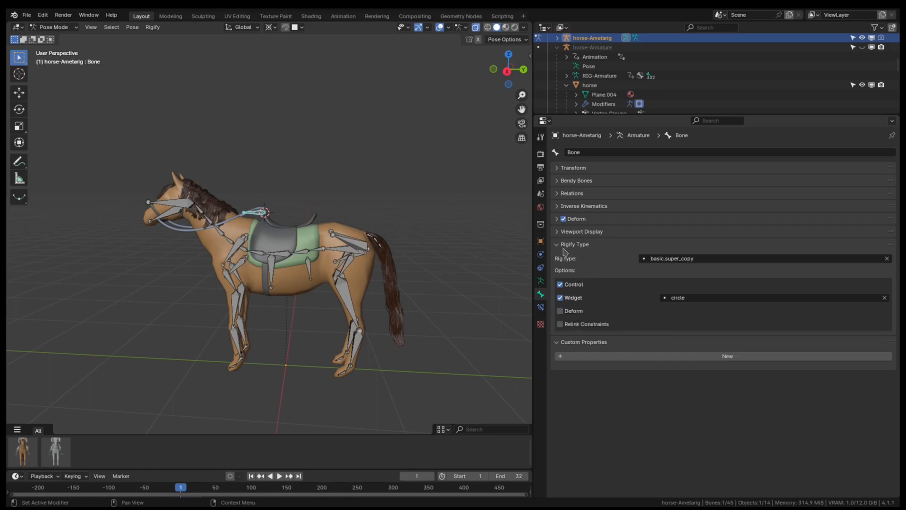
{"action": "left_click", "coordinate": [564, 219]}
Return the metarig to Object Mode and regenerate the Rigify rig from it.
{"action": "key", "text": "Tab"}
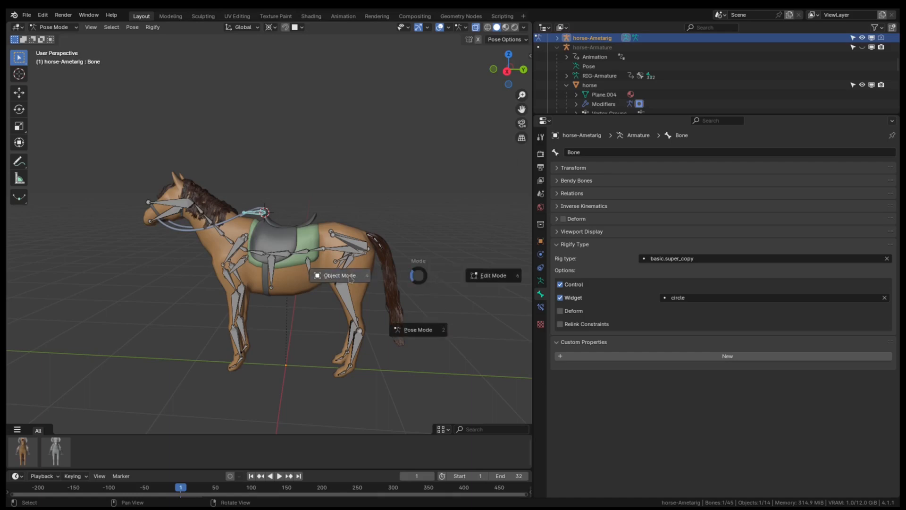
{"action": "left_click", "coordinate": [350, 277]}
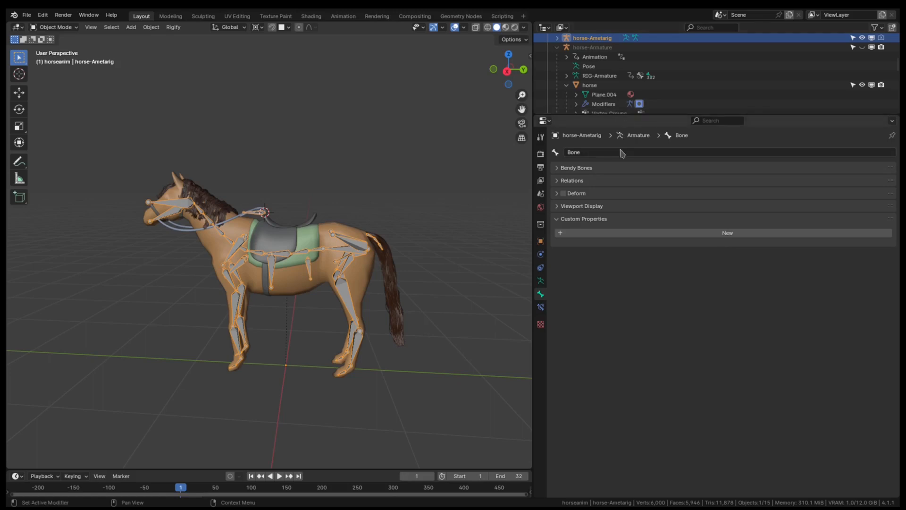
{"action": "left_click", "coordinate": [540, 281]}
{"action": "left_click", "coordinate": [709, 266]}
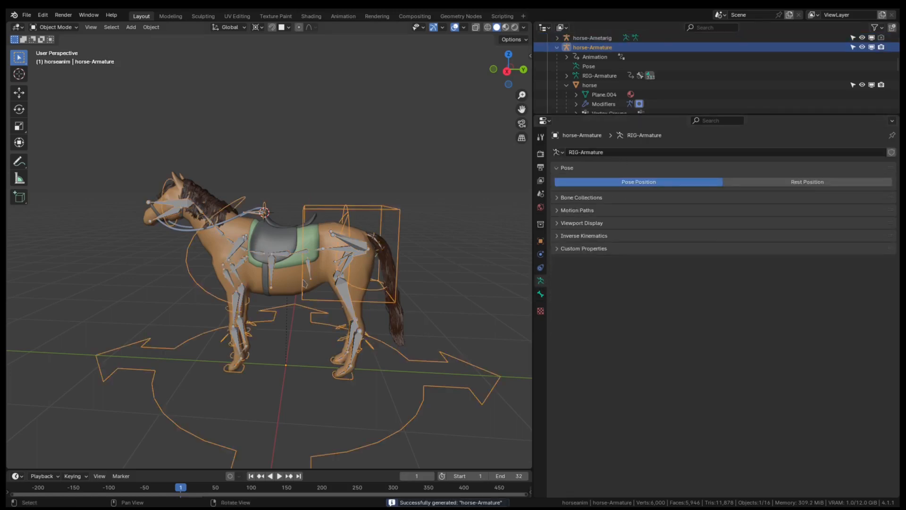
Examine the strap control on the regenerated horse-Armature in Pose Mode, and return to Object Mode.
{"action": "middle_click_drag", "start_coordinate": [305, 284], "coordinate": [310, 308]}
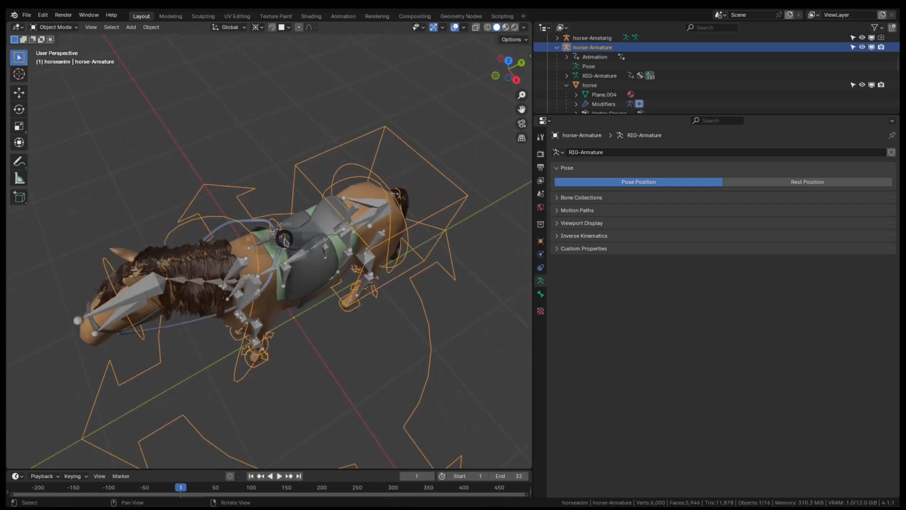
{"action": "right_click_drag", "start_coordinate": [294, 255], "coordinate": [256, 282]}
{"action": "key", "text": "ctrl+Tab"}
{"action": "left_click", "coordinate": [256, 225]}
{"action": "right_click_drag", "start_coordinate": [256, 226], "coordinate": [333, 228]}
{"action": "middle_click_drag", "start_coordinate": [289, 235], "coordinate": [267, 244]}
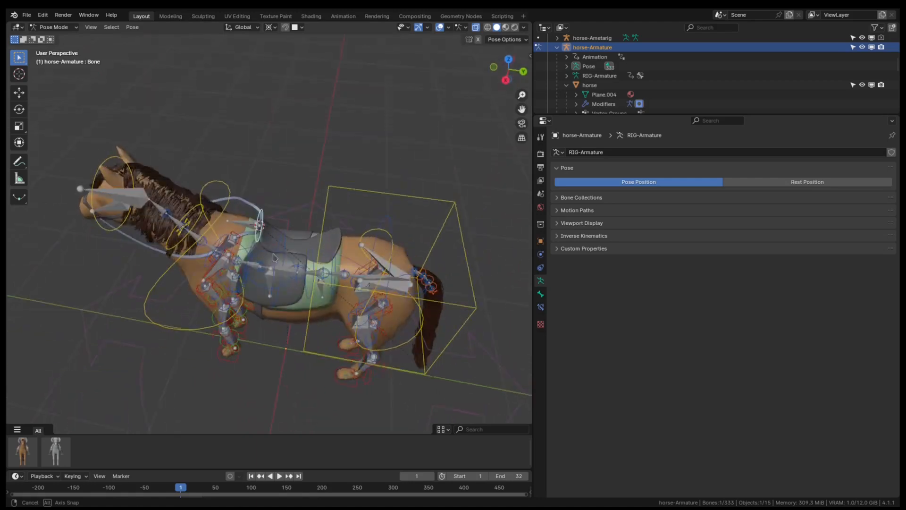
{"action": "key", "text": "ctrl+Tab"}
{"action": "left_click", "coordinate": [190, 244]}
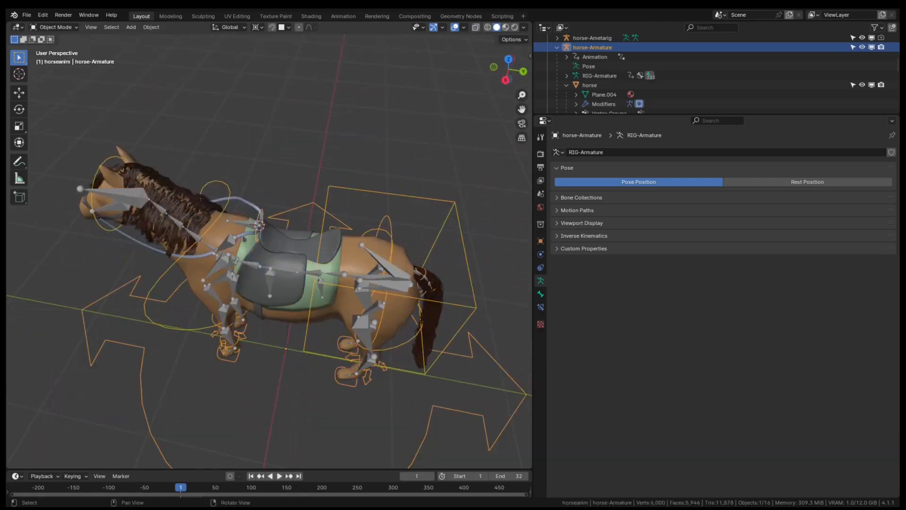
In the metarig's Pose Mode, change the strap control bone's Rigify widget to sphere.
{"action": "left_click", "coordinate": [251, 226]}
{"action": "key", "text": "ctrl+Tab"}
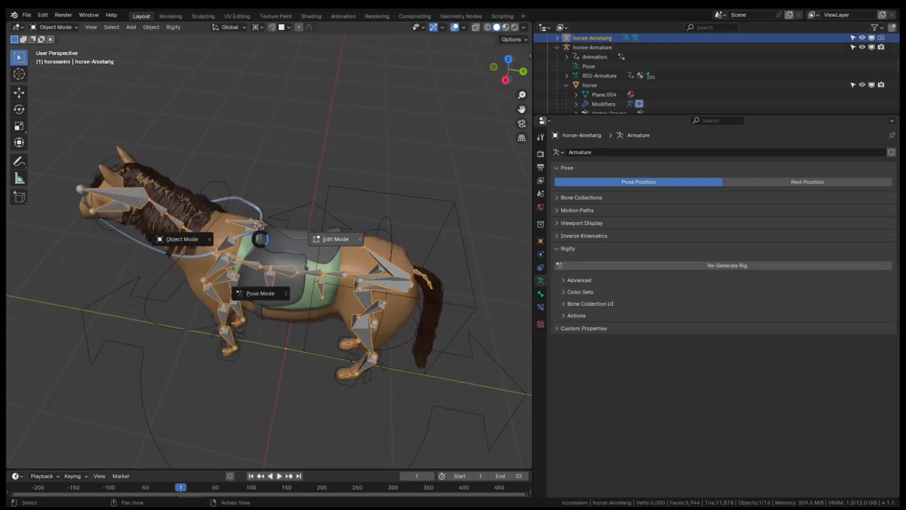
{"action": "left_click", "coordinate": [260, 286]}
{"action": "left_click", "coordinate": [541, 294]}
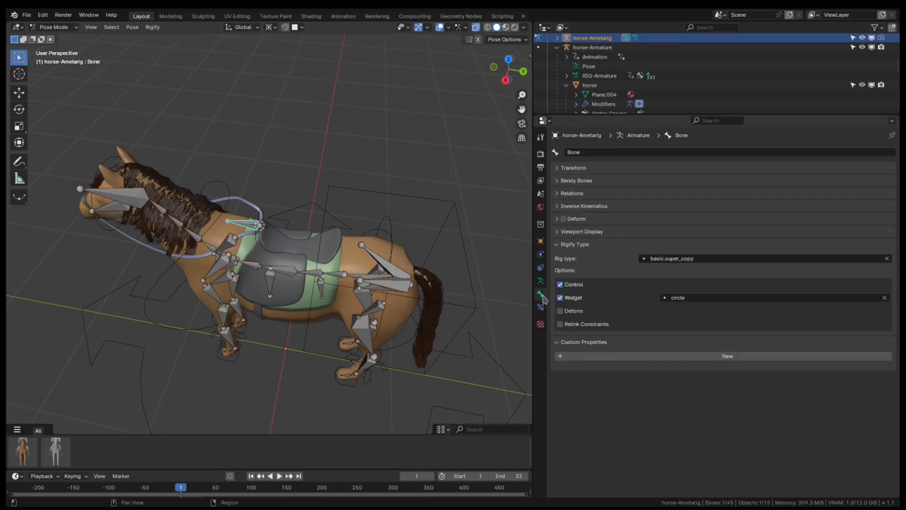
{"action": "left_click", "coordinate": [696, 297]}
{"action": "scroll", "coordinate": [694, 358], "scroll_direction": "down", "scroll_amount": 12}
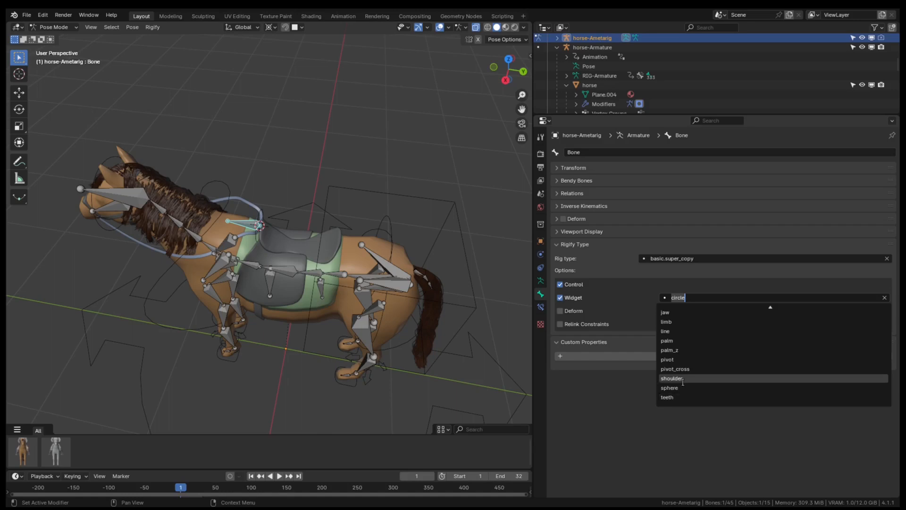
{"action": "left_click", "coordinate": [687, 388]}
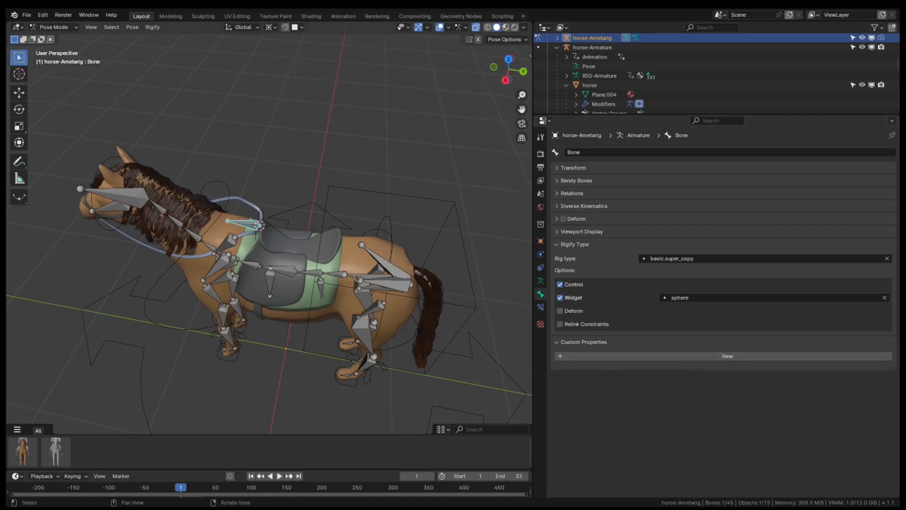
Leave Pose Mode on horse-Ametarig and regenerate the rig with the sphere widget setting.
{"action": "key", "text": "ctrl+Tab"}
{"action": "left_click", "coordinate": [256, 257]}
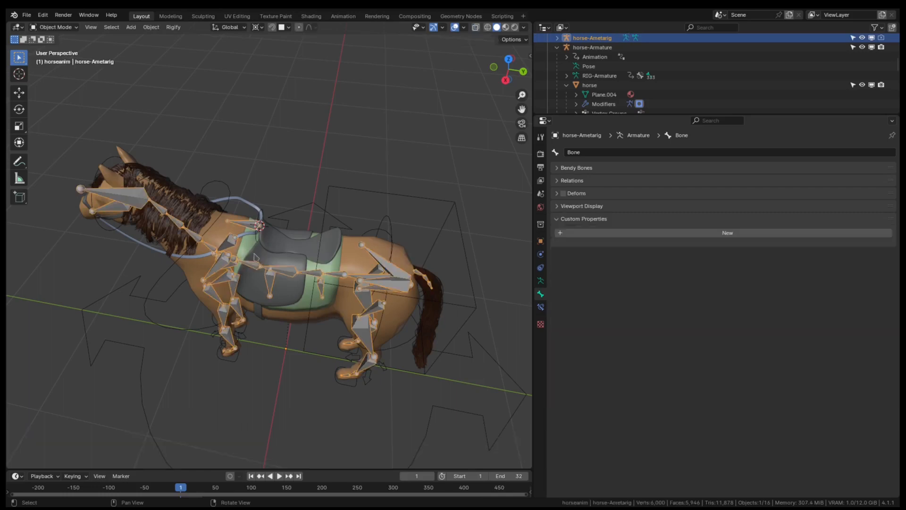
{"action": "left_click", "coordinate": [541, 281]}
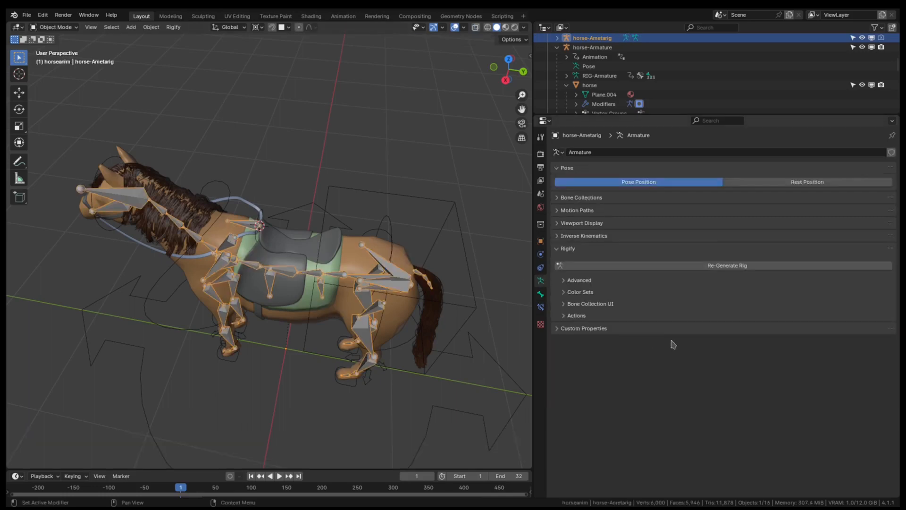
{"action": "left_click", "coordinate": [718, 268]}
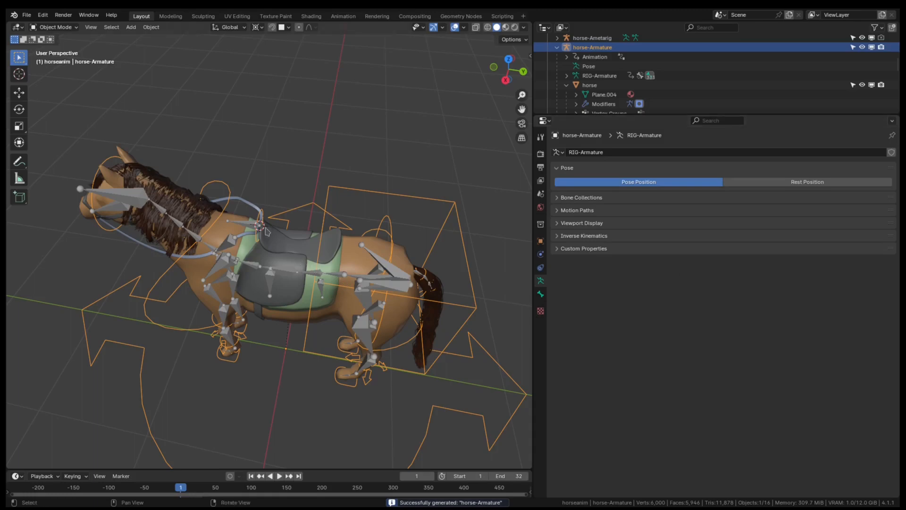
Inspect the regenerated strap control near the saddle in Edit Mode and Pose Mode with the metarig hidden, and return to Object Mode.
{"action": "middle_click_drag", "start_coordinate": [264, 222], "coordinate": [279, 262]}
{"action": "scroll", "coordinate": [260, 221], "scroll_direction": "up", "scroll_amount": 5}
{"action": "key", "text": "ctrl+Tab"}
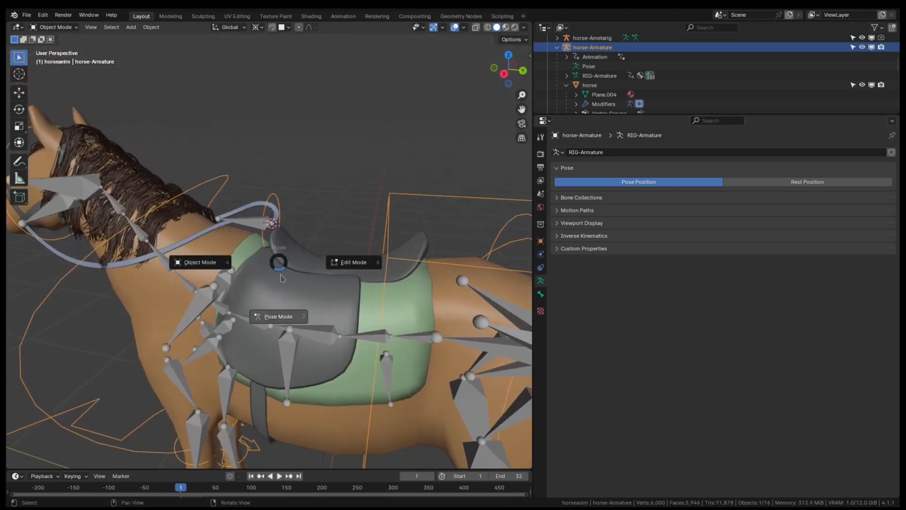
{"action": "left_click", "coordinate": [365, 262]}
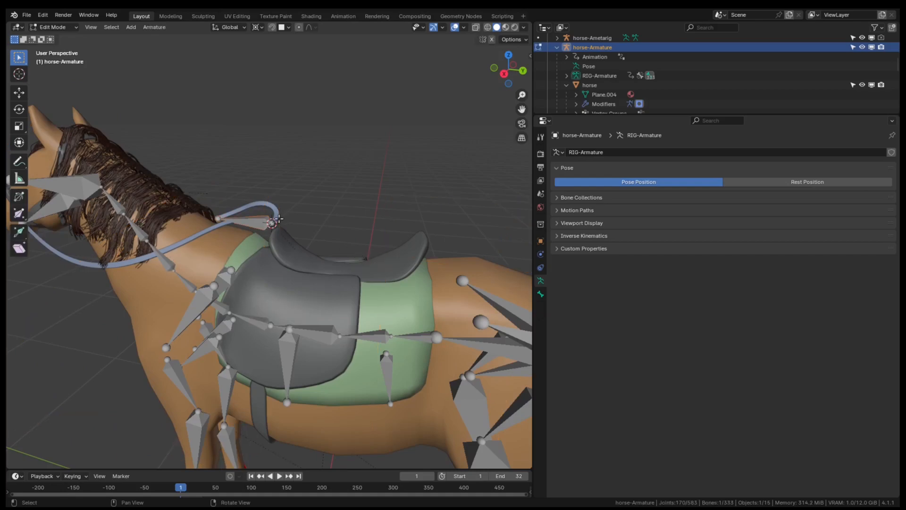
{"action": "middle_click_drag", "start_coordinate": [277, 244], "coordinate": [296, 258]}
{"action": "key", "text": "ctrl+Tab"}
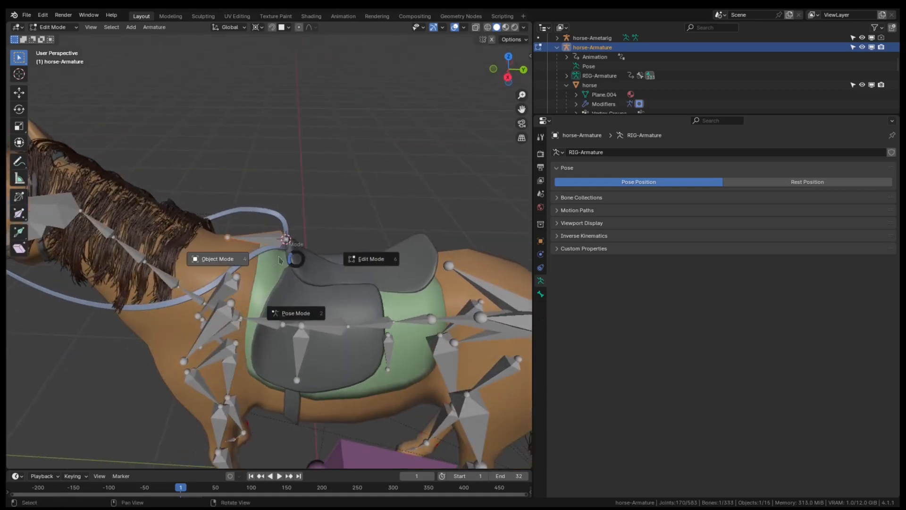
{"action": "left_click", "coordinate": [230, 261]}
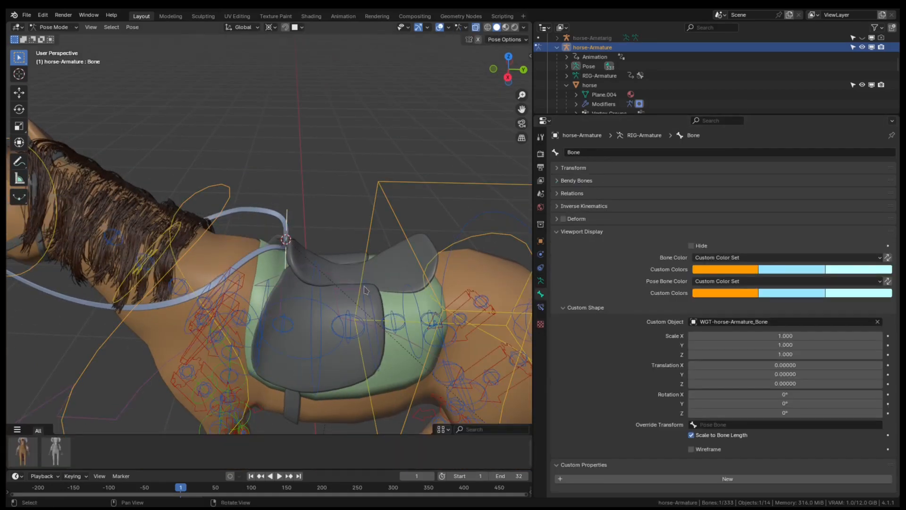
{"action": "scroll", "coordinate": [359, 290], "scroll_direction": "down", "scroll_amount": 3}
{"action": "right_click_drag", "start_coordinate": [342, 292], "coordinate": [354, 308]}
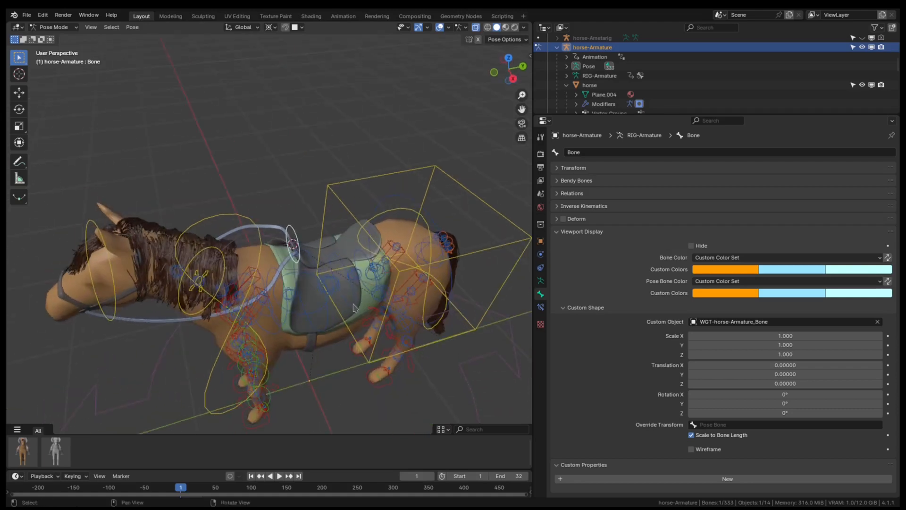
{"action": "key", "text": "ctrl+Tab"}
{"action": "left_click", "coordinate": [289, 307]}
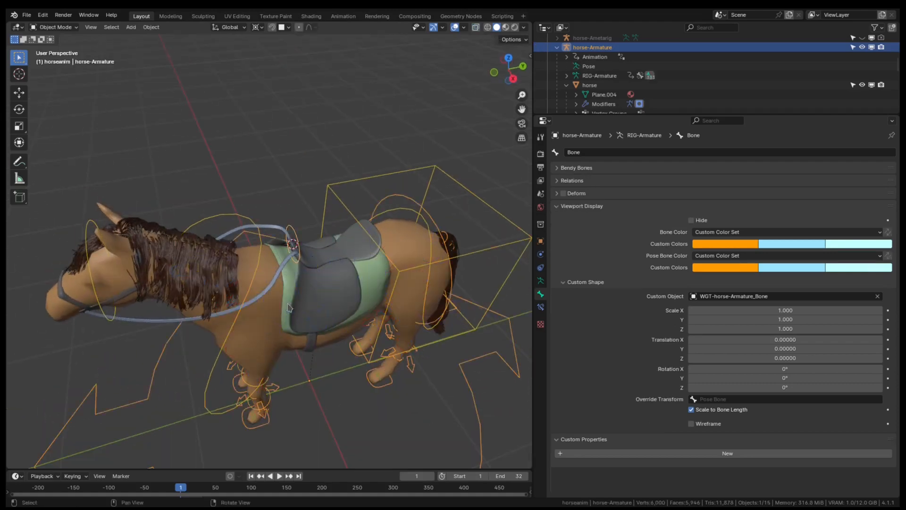
Add the straphands curve to the selection with horse-Armature as the active object and enter Edit Mode on it.
{"action": "middle_click_drag", "start_coordinate": [289, 307], "coordinate": [300, 315]}
{"action": "scroll", "coordinate": [292, 277], "scroll_direction": "up", "scroll_amount": 3}
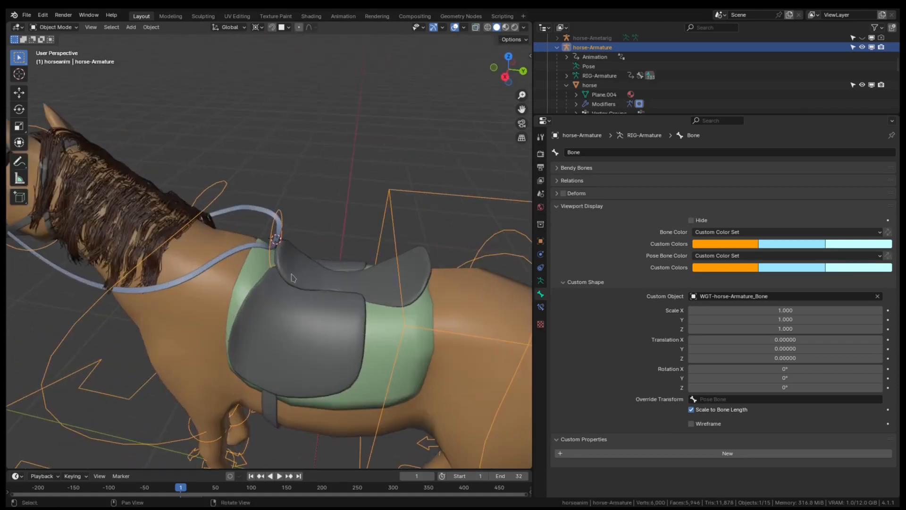
{"action": "left_click", "coordinate": [253, 247]}
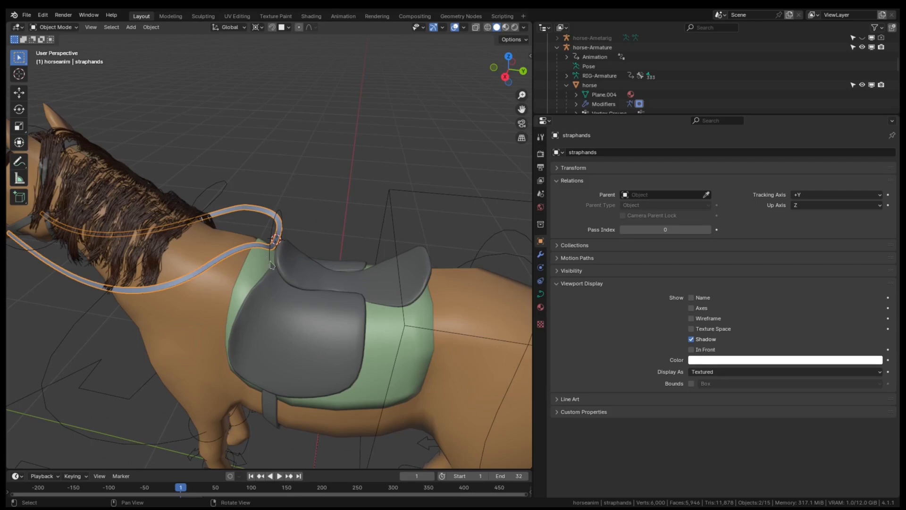
{"action": "middle_click_drag", "start_coordinate": [272, 266], "coordinate": [310, 258]}
{"action": "key", "text": "ctrl+Tab"}
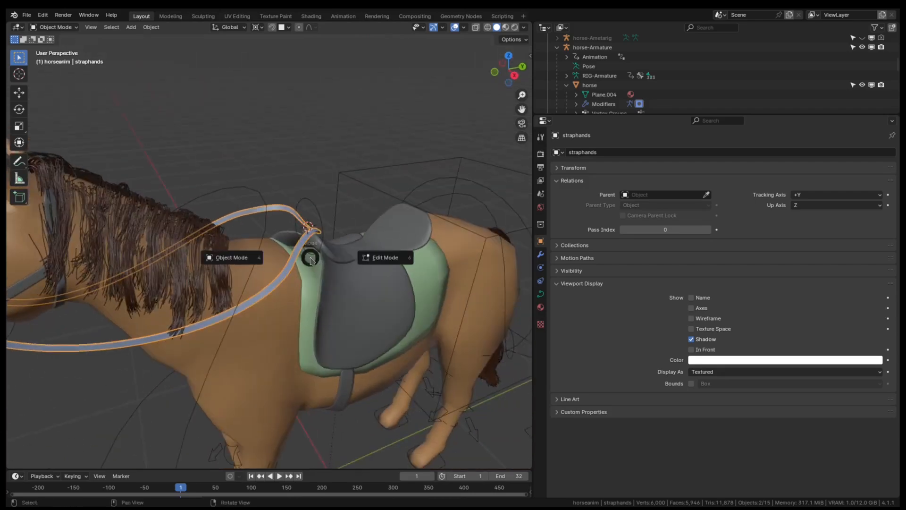
{"action": "left_click", "coordinate": [383, 261]}
Select the rein curve's control point at the front of the saddle together with both of its handles.
{"action": "middle_click_drag", "start_coordinate": [383, 262], "coordinate": [303, 282]}
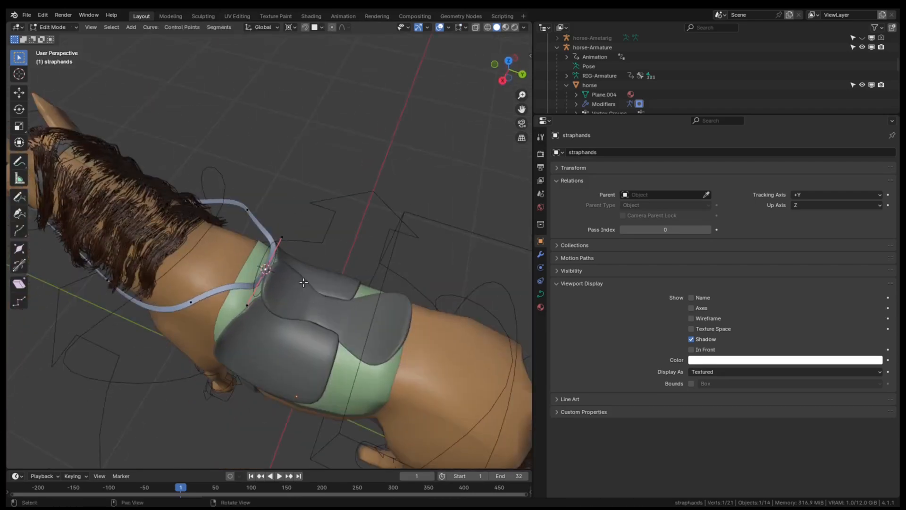
{"action": "left_click", "coordinate": [282, 237], "text": "shift"}
{"action": "middle_click_drag", "start_coordinate": [272, 316], "coordinate": [319, 300]}
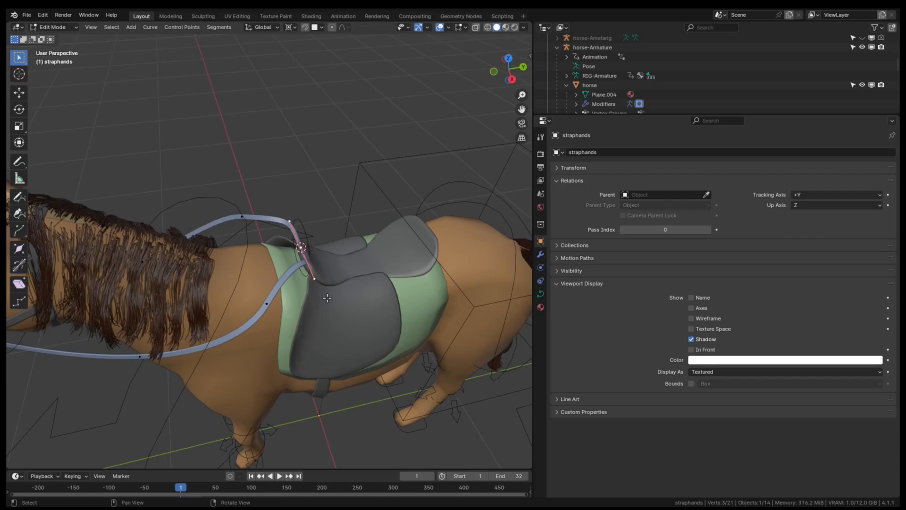
{"action": "middle_click_drag", "start_coordinate": [327, 298], "coordinate": [333, 275]}
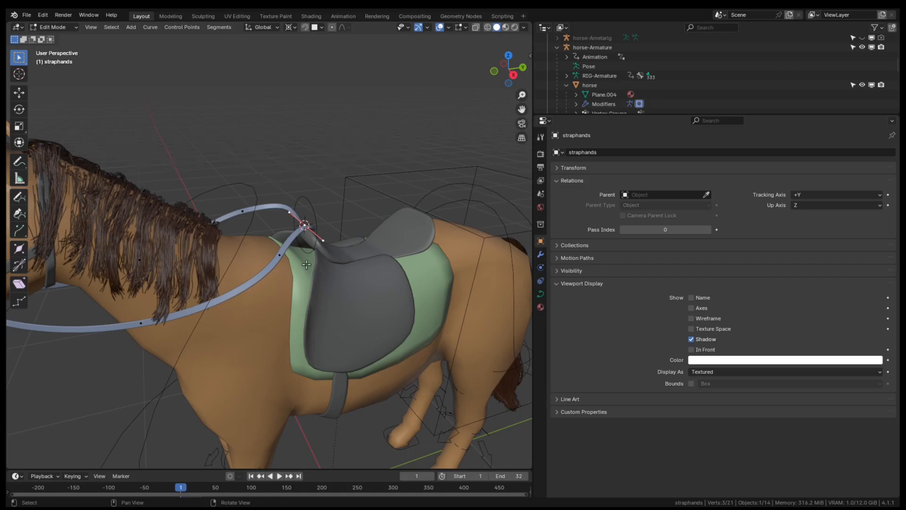
Hook the selected rein control point and its handles to a new object and return to Object Mode.
{"action": "scroll", "coordinate": [307, 264], "scroll_direction": "up", "scroll_amount": 4}
{"action": "middle_click_drag", "start_coordinate": [336, 249], "coordinate": [299, 299]}
{"action": "right_click_drag", "start_coordinate": [299, 299], "coordinate": [285, 299]}
{"action": "middle_click_drag", "start_coordinate": [285, 299], "coordinate": [284, 299]}
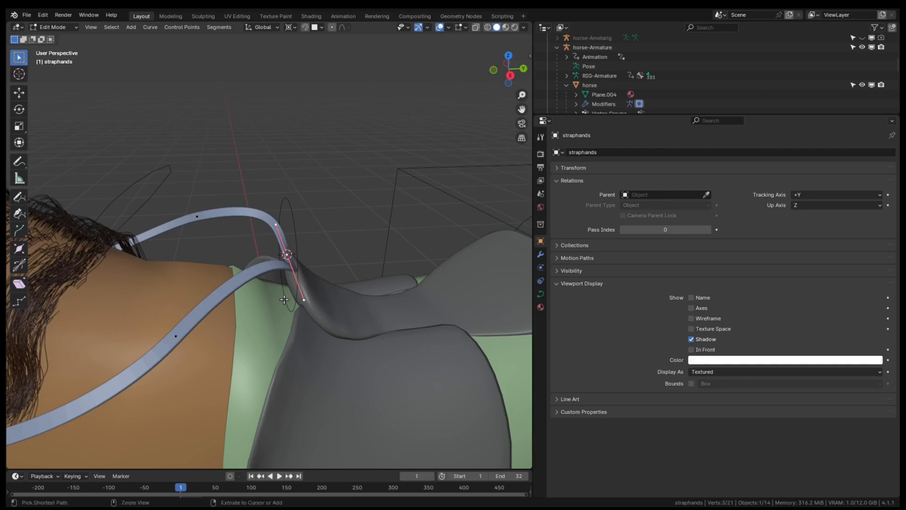
{"action": "key", "text": "ctrl+h"}
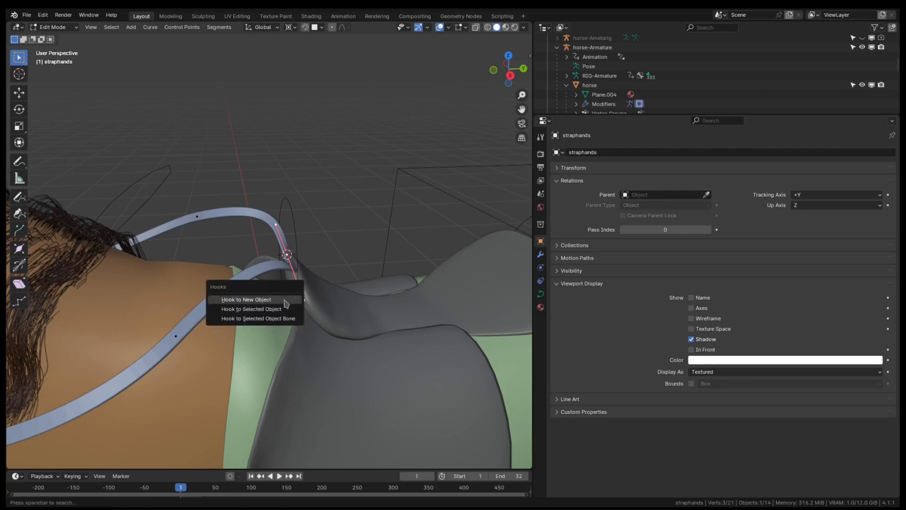
{"action": "left_click", "coordinate": [247, 299]}
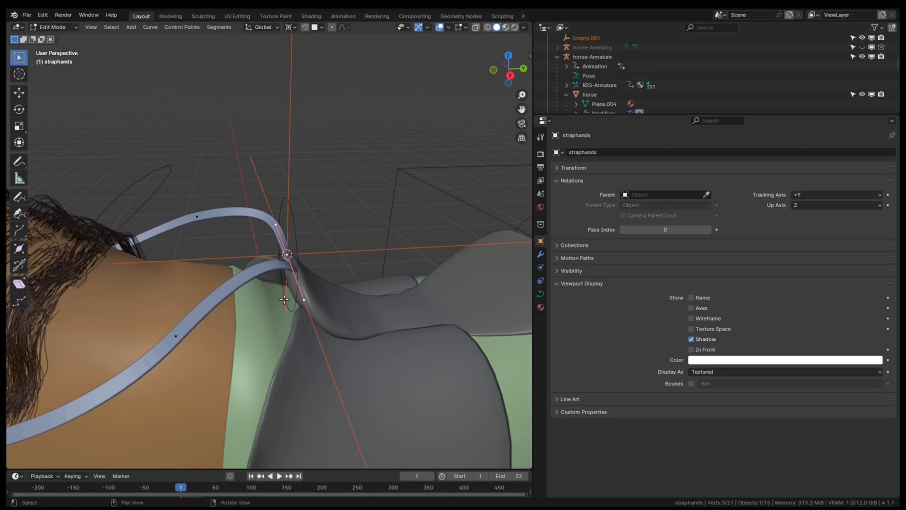
{"action": "scroll", "coordinate": [310, 282], "scroll_direction": "down", "scroll_amount": 5}
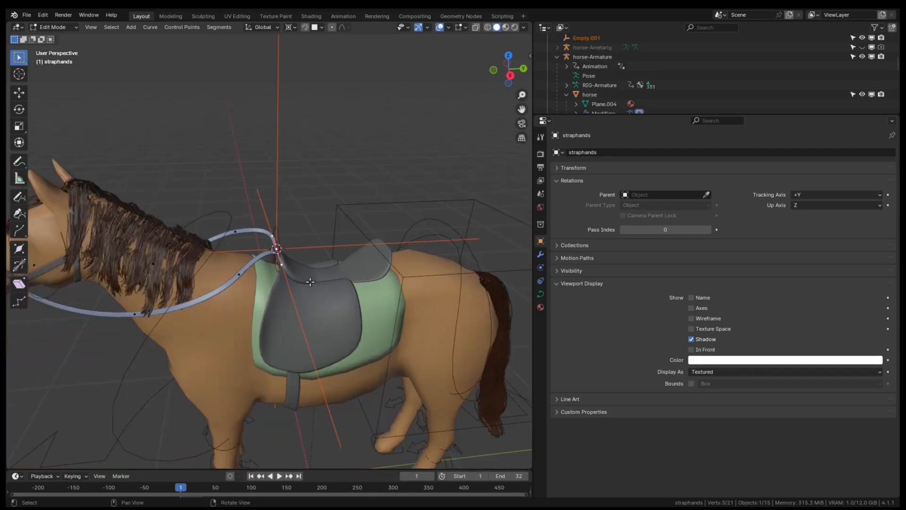
{"action": "key", "text": "ctrl+Tab"}
{"action": "left_click", "coordinate": [245, 284]}
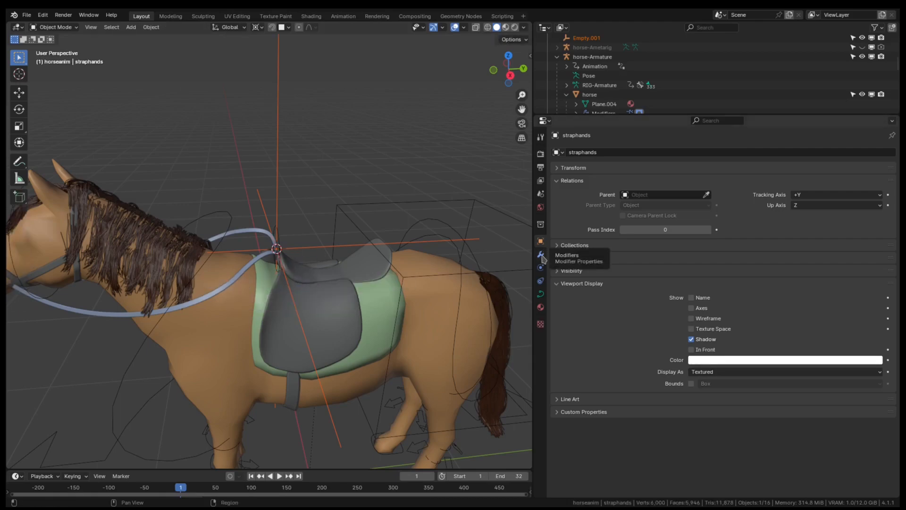
Select the straphands curve, show its Hook modifier settings and enlarge the outliner area.
{"action": "left_click", "coordinate": [251, 272], "text": "shift"}
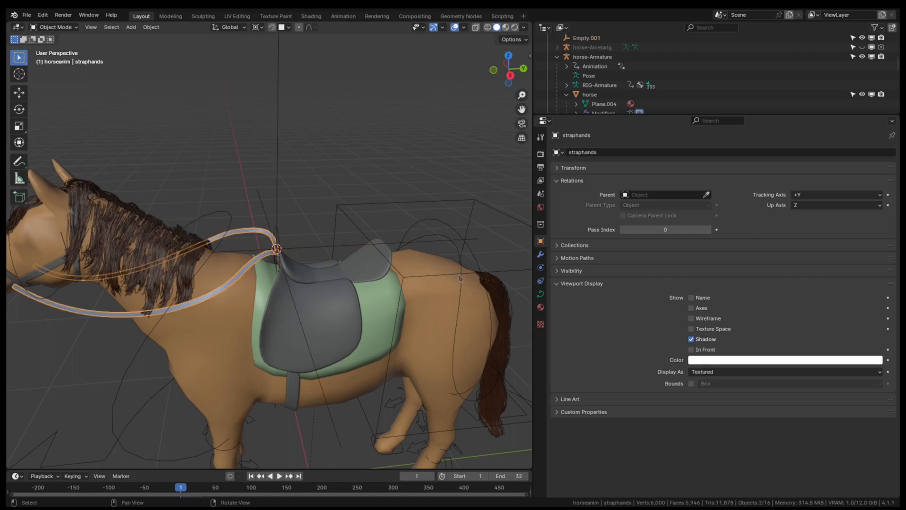
{"action": "left_click", "coordinate": [540, 254]}
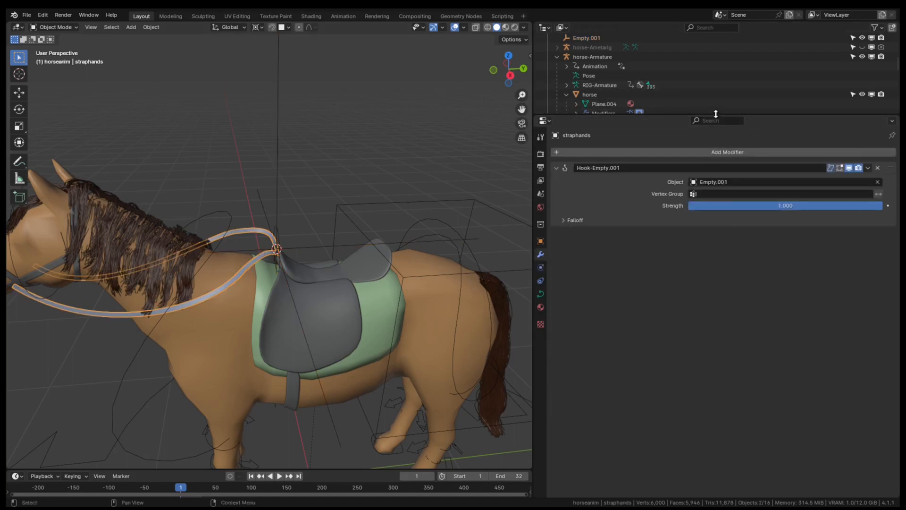
{"action": "left_click_drag", "start_coordinate": [716, 115], "coordinate": [713, 254]}
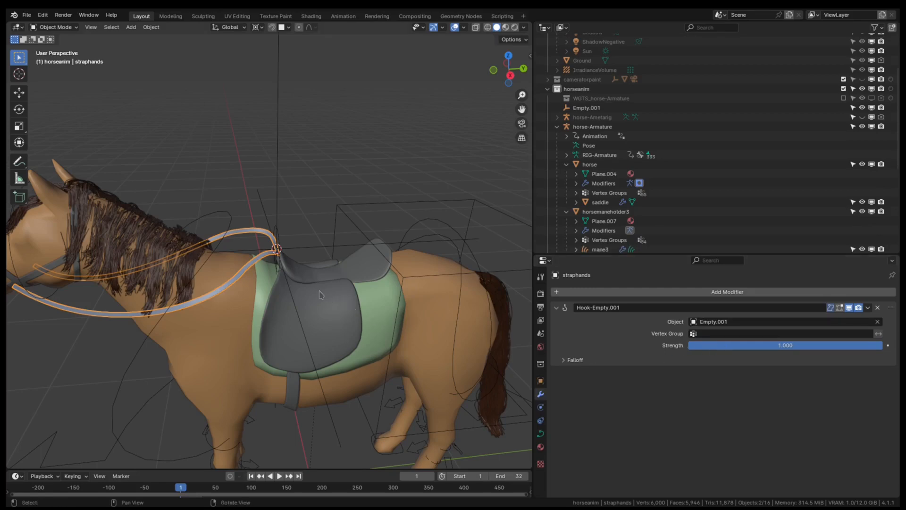
{"action": "key", "text": "ctrl+Tab"}
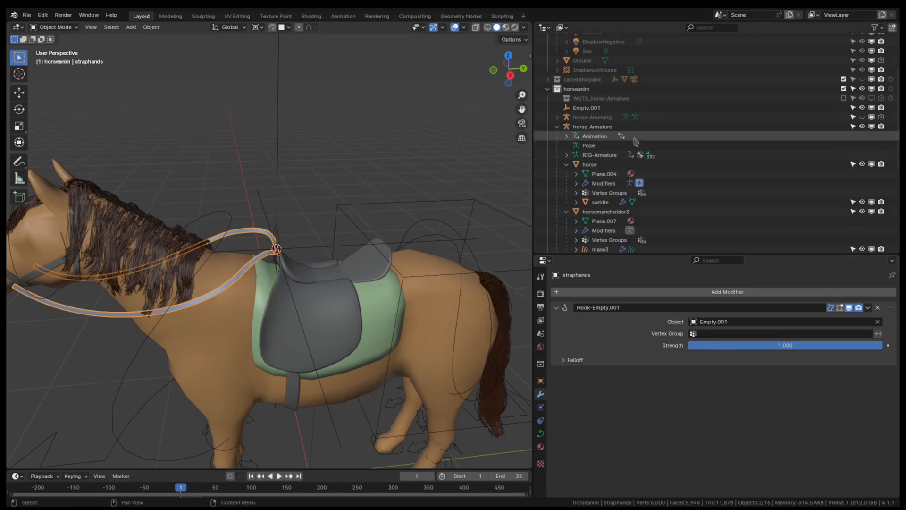
Unhide horse-Ametarig, hide horse-Armature and enter Edit Mode on the metarig.
{"action": "left_click", "coordinate": [862, 117]}
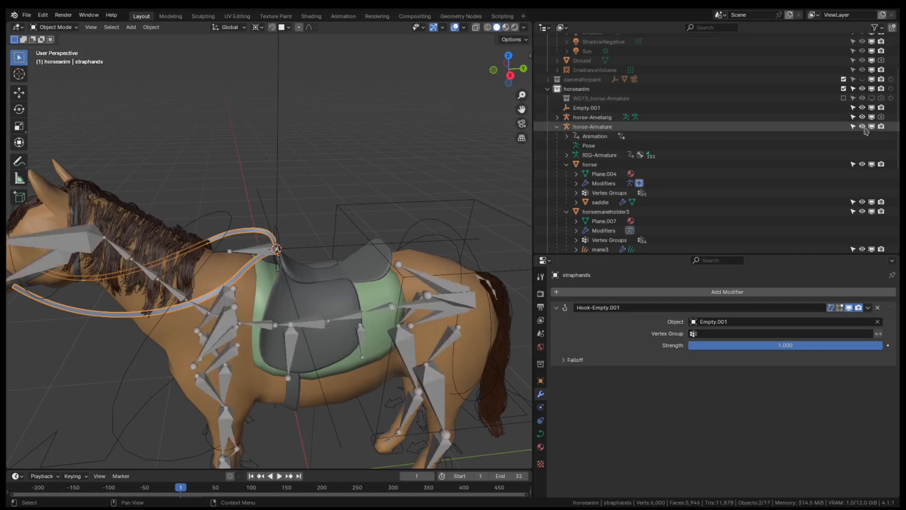
{"action": "left_click", "coordinate": [862, 127]}
{"action": "left_click", "coordinate": [593, 117]}
{"action": "key", "text": "ctrl+Tab"}
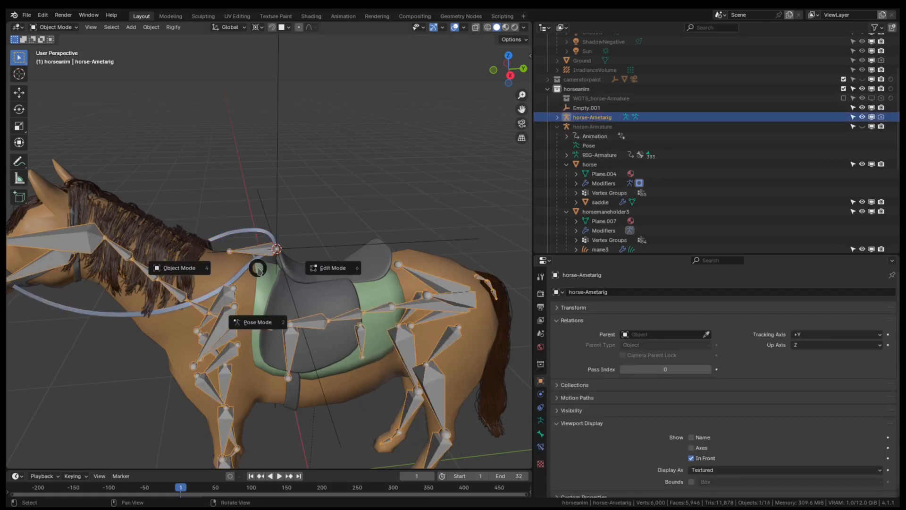
{"action": "left_click", "coordinate": [332, 271]}
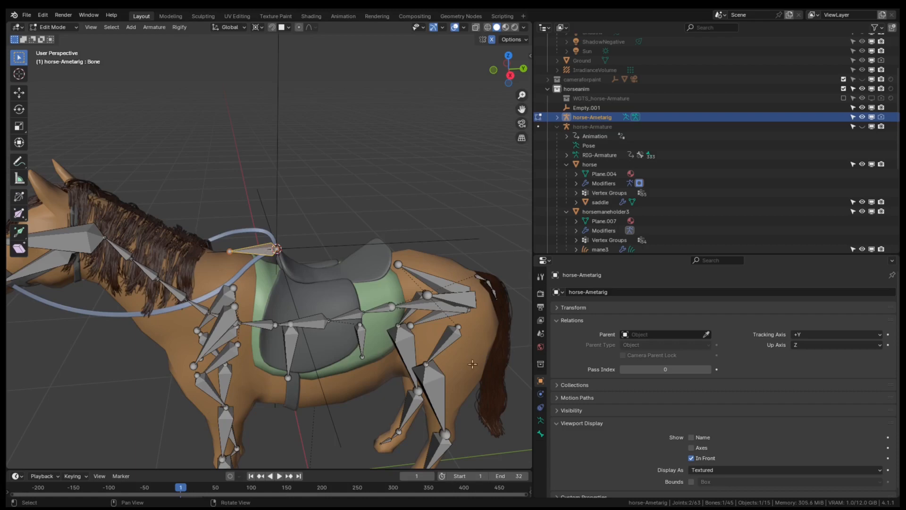
Rename the metarig's strap bone in front of the saddle as strapcontrolmiddleend.
{"action": "left_click", "coordinate": [541, 434]}
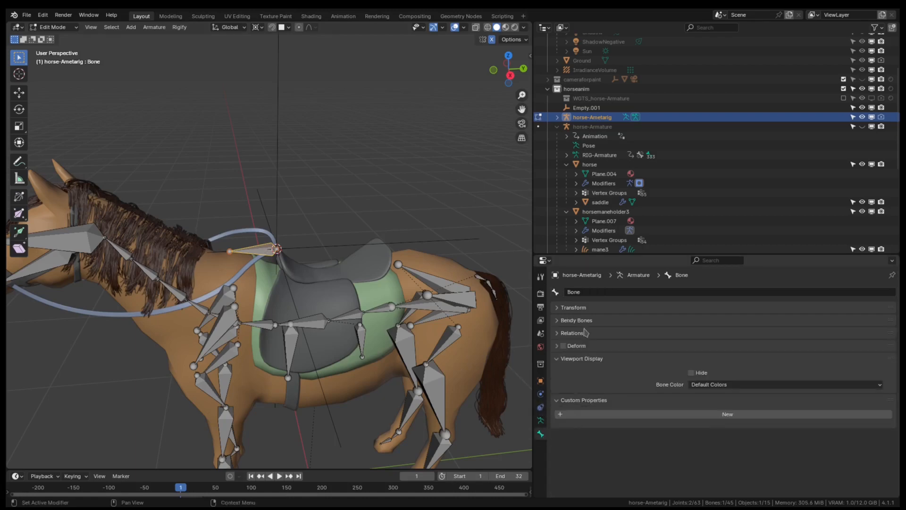
{"action": "left_click", "coordinate": [596, 293]}
{"action": "type", "text": "stra"}
{"action": "type", "text": "pcontrol"}
{"action": "type", "text": "middle"}
{"action": "key", "text": "Return"}
Return horse-Ametarig to Object Mode and regenerate the Rigify rig with the renamed bone.
{"action": "key", "text": "ctrl+Tab"}
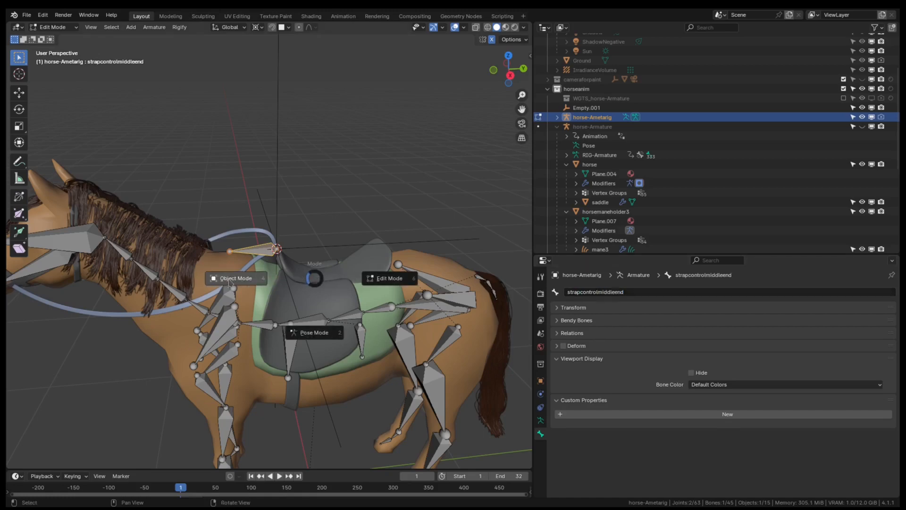
{"action": "left_click", "coordinate": [222, 282]}
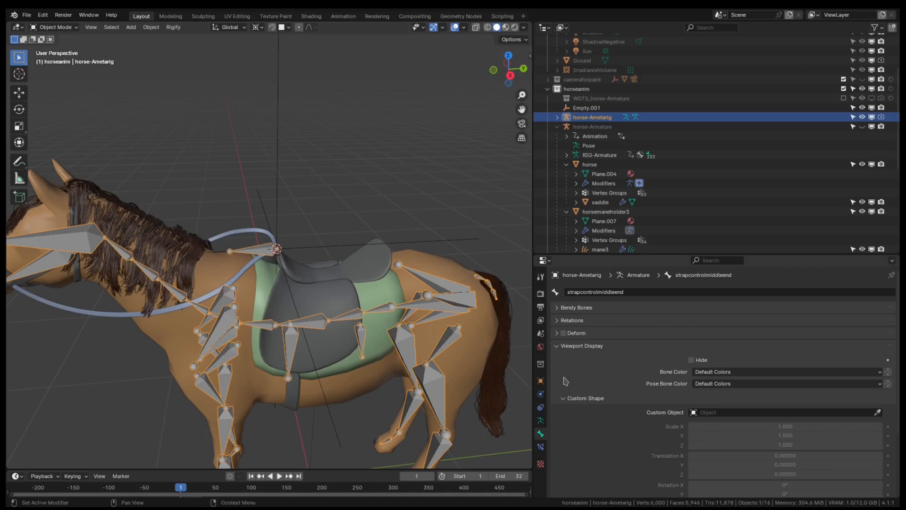
{"action": "left_click", "coordinate": [541, 420]}
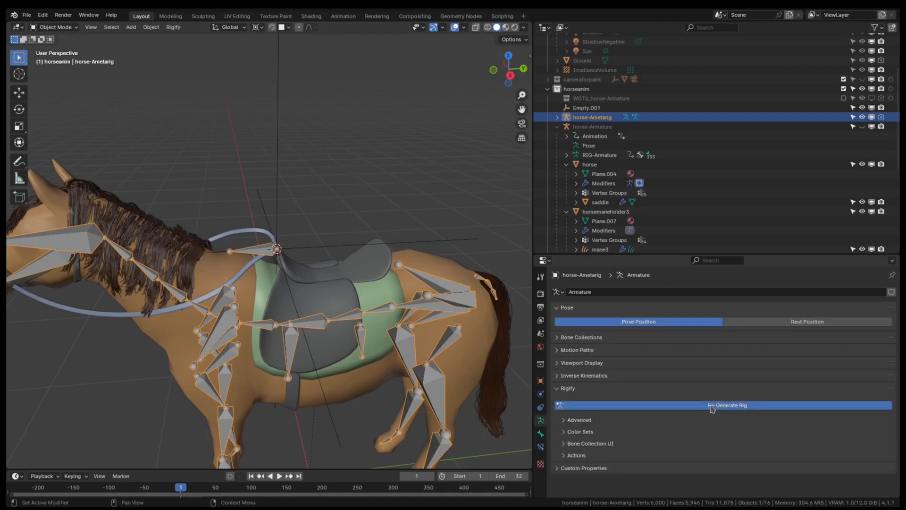
{"action": "left_click", "coordinate": [712, 407]}
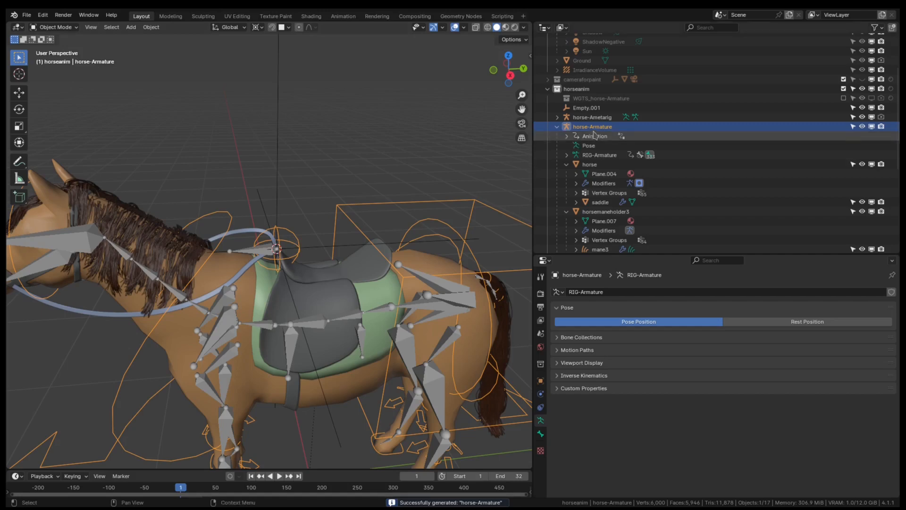
Replace the target object of the straphands curve's Hook modifier with horse-Armature.
{"action": "mouse_move", "coordinate": [307, 293]}
{"action": "middle_mouse_down"}
{"action": "mouse_move", "coordinate": [273, 289]}
{"action": "mouse_move", "coordinate": [292, 326]}
{"action": "mouse_move", "coordinate": [311, 296]}
{"action": "middle_mouse_up"}
{"action": "left_click", "coordinate": [281, 195]}
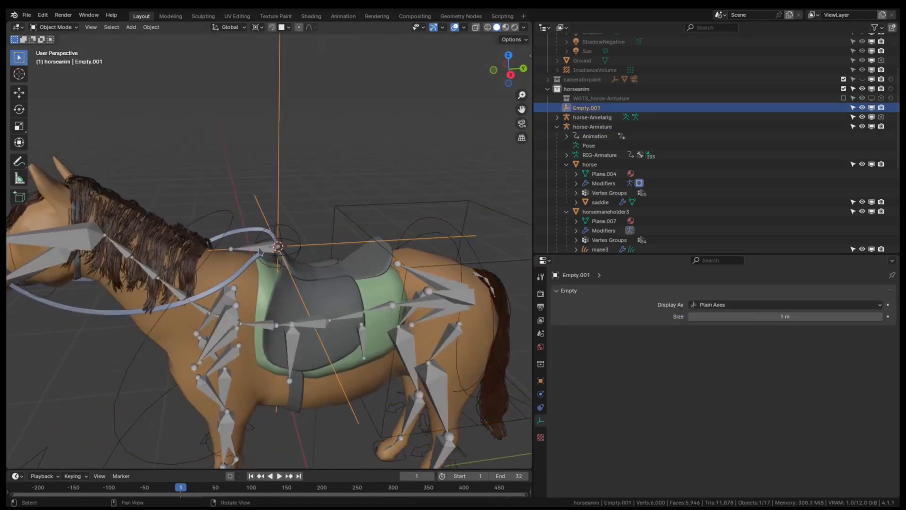
{"action": "left_click", "coordinate": [205, 295], "text": "shift"}
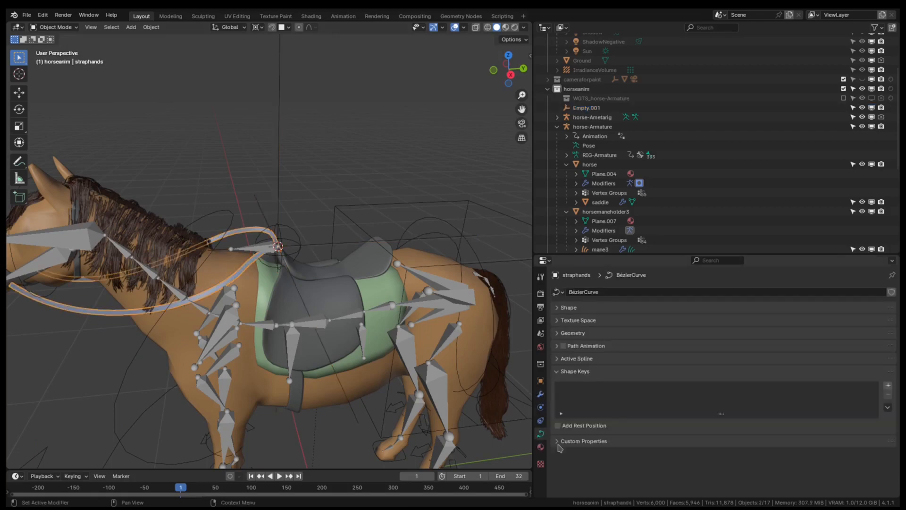
{"action": "left_click", "coordinate": [541, 394]}
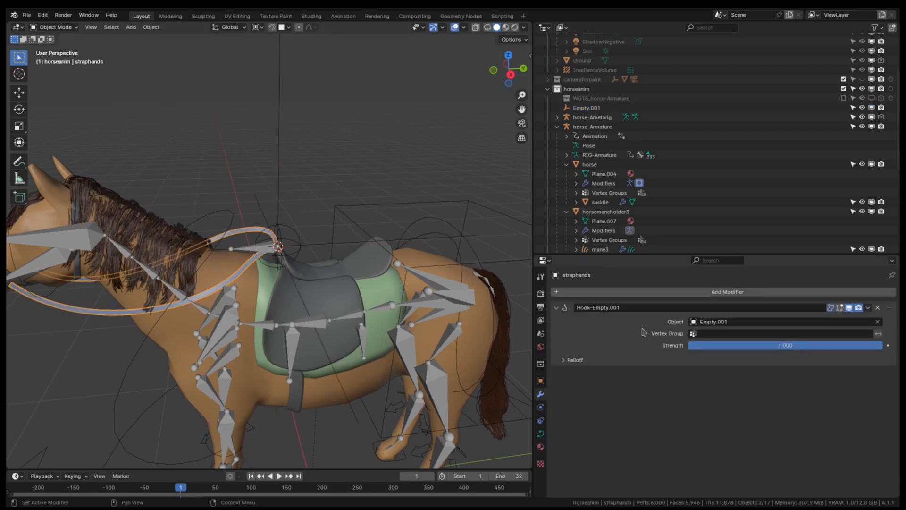
{"action": "left_click", "coordinate": [729, 321]}
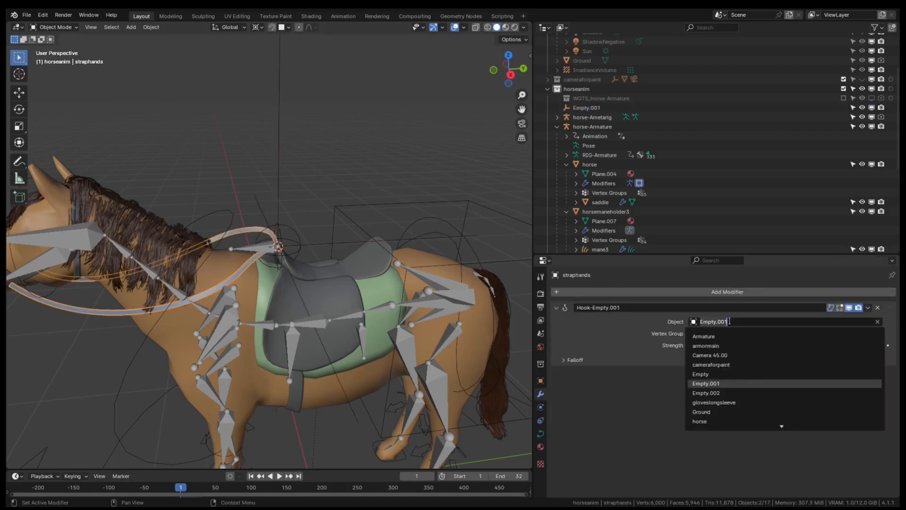
{"action": "left_click", "coordinate": [878, 322]}
{"action": "left_click", "coordinate": [878, 322]}
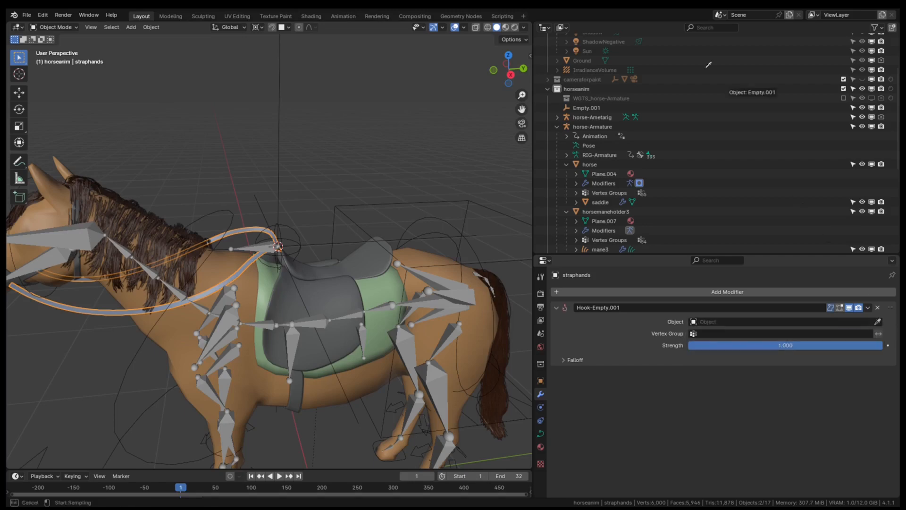
{"action": "left_click", "coordinate": [605, 123]}
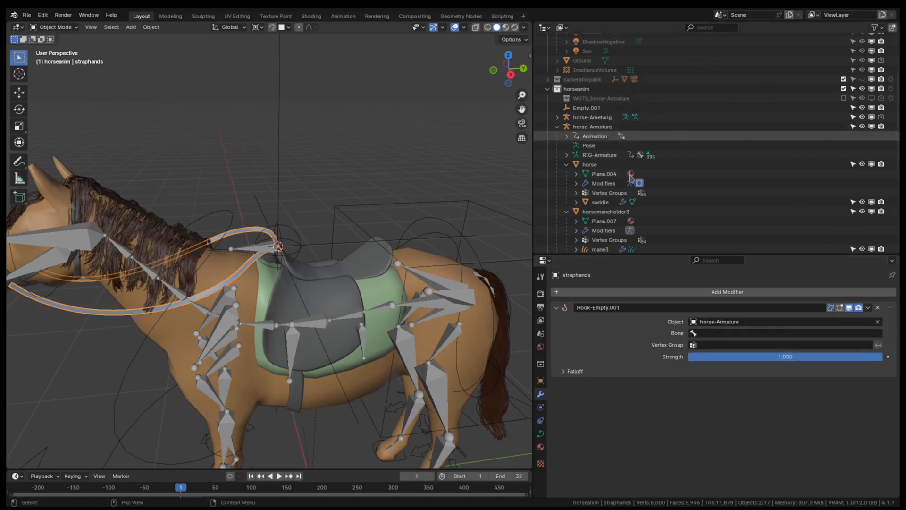
Set the Hook modifier's bone to strapcontrolmiddleend.
{"action": "left_click", "coordinate": [728, 333]}
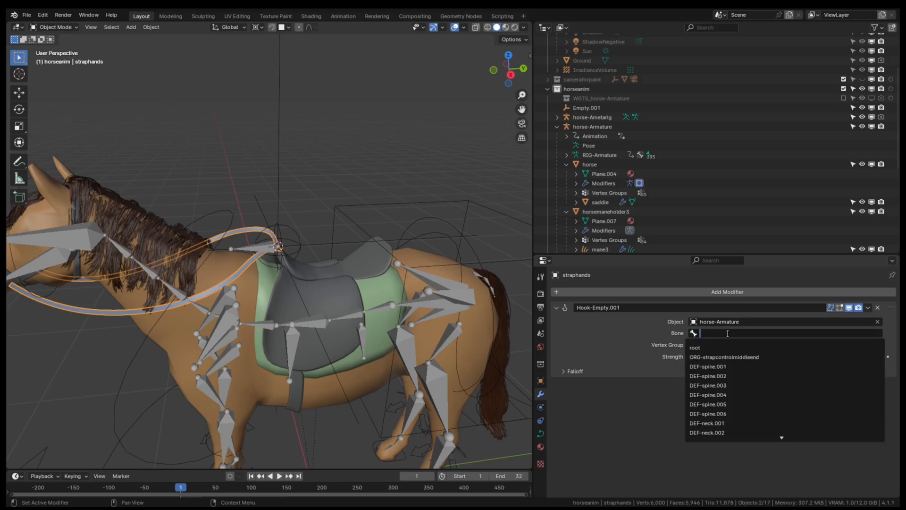
{"action": "type", "text": "st"}
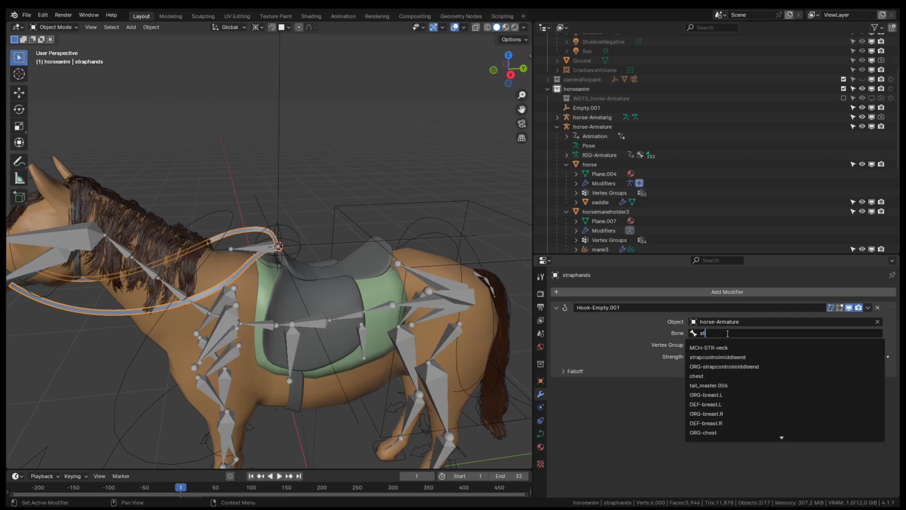
{"action": "left_click", "coordinate": [699, 357]}
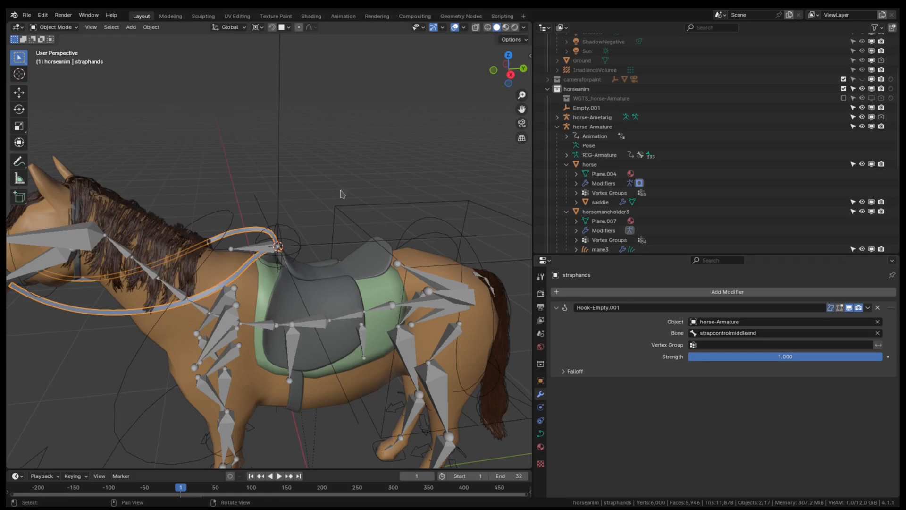
Delete the Empty.001 object at the front of the saddle.
{"action": "left_click", "coordinate": [281, 139]}
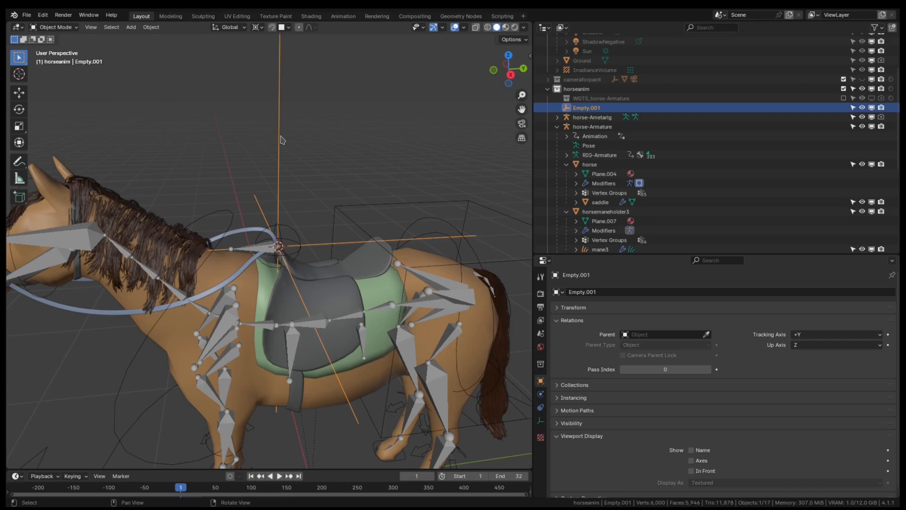
{"action": "key", "text": "x"}
{"action": "left_click", "coordinate": [281, 138]}
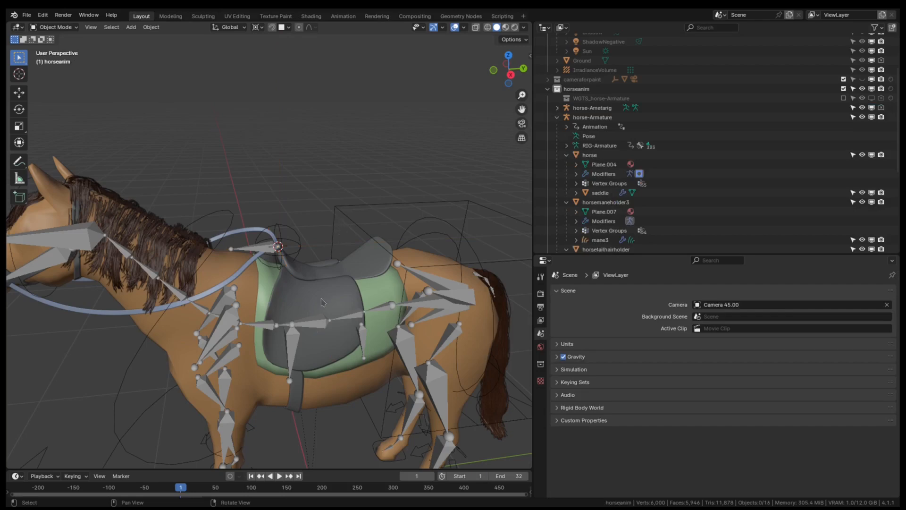
Enter Pose Mode on horse-Armature and select the spherical strapcontrolmiddleend control.
{"action": "left_click", "coordinate": [304, 256]}
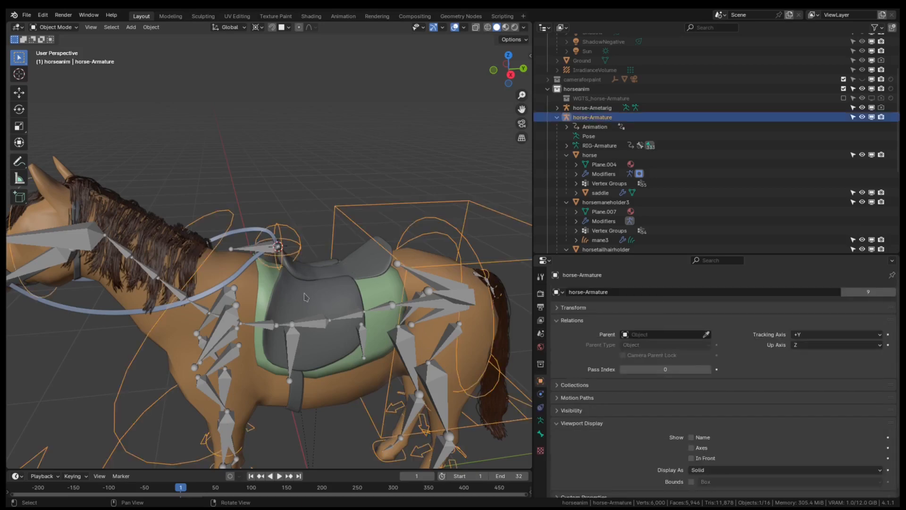
{"action": "key", "text": "ctrl+Tab"}
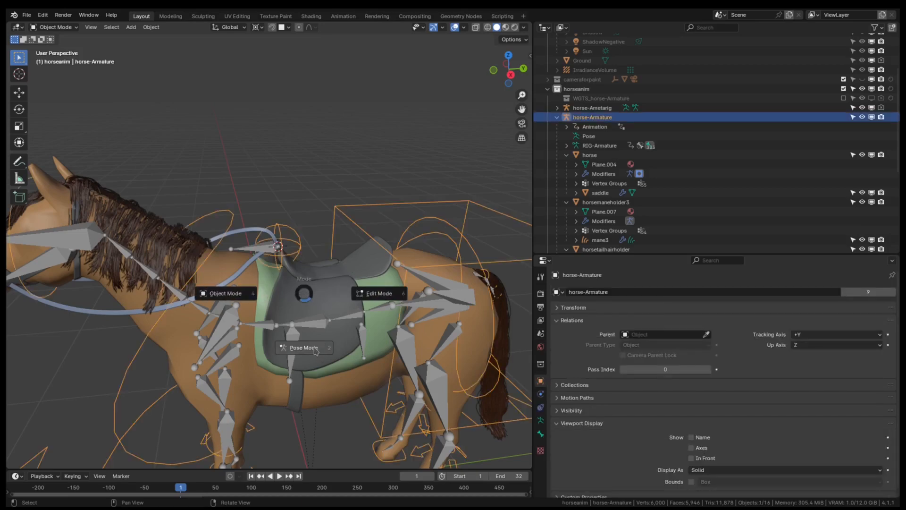
{"action": "left_click", "coordinate": [316, 351]}
{"action": "left_click", "coordinate": [293, 261]}
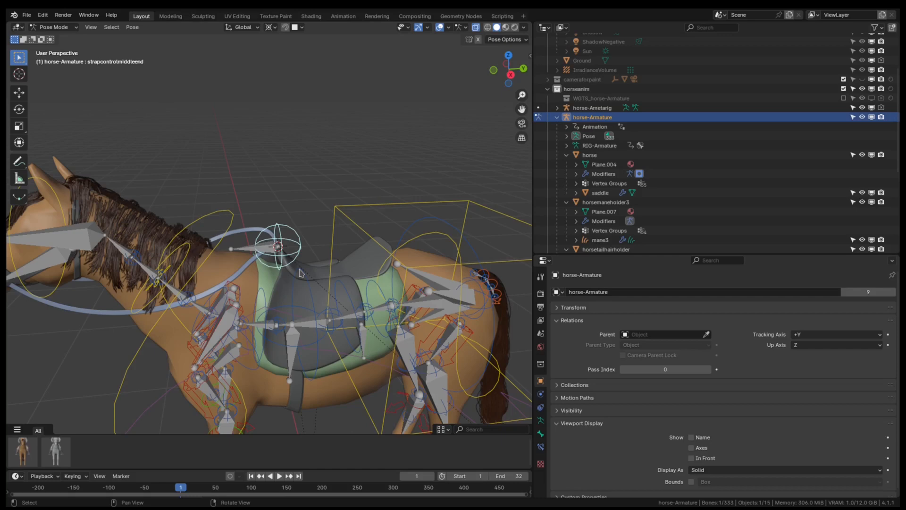
Move the strap control about -0.03 m in X, 0.15 m in Y and 0.12 m in Z, and try rotating it to test the hooked reins.
{"action": "key", "text": "g"}
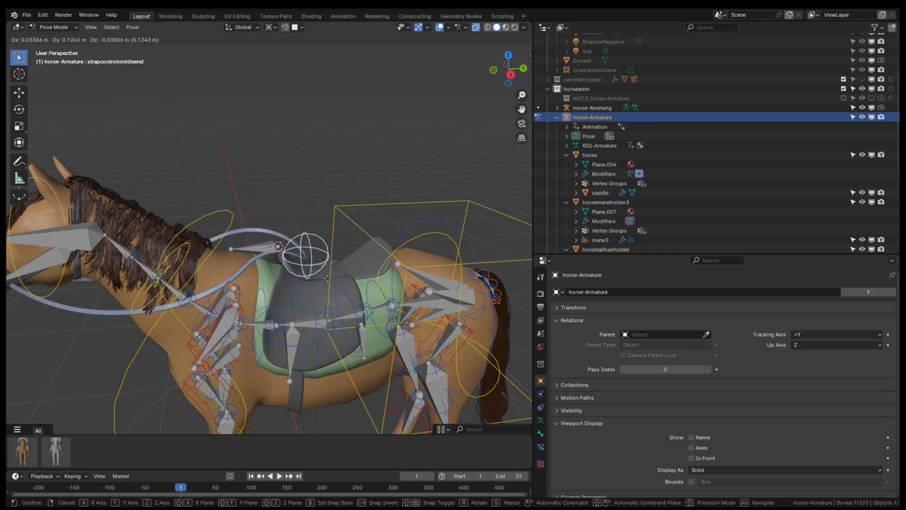
{"action": "left_click", "coordinate": [323, 278]}
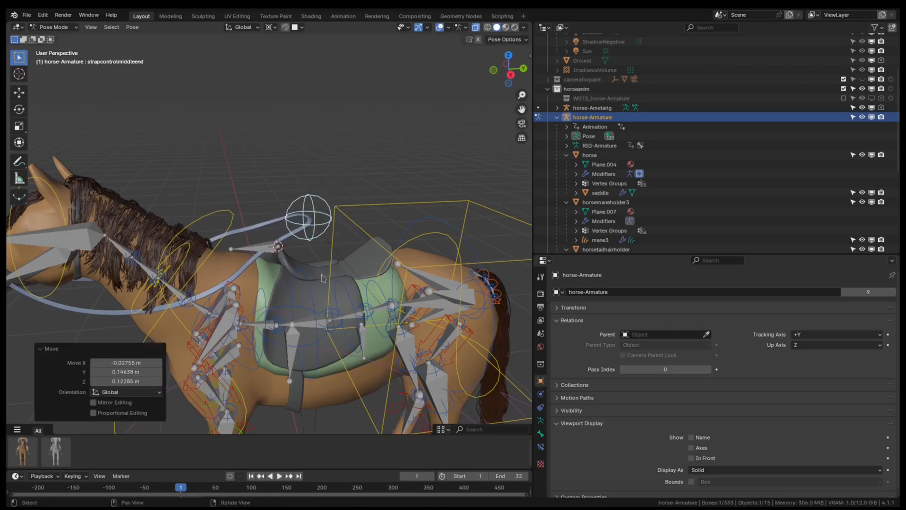
{"action": "middle_click_drag", "start_coordinate": [323, 278], "coordinate": [318, 261]}
{"action": "key", "text": "r"}
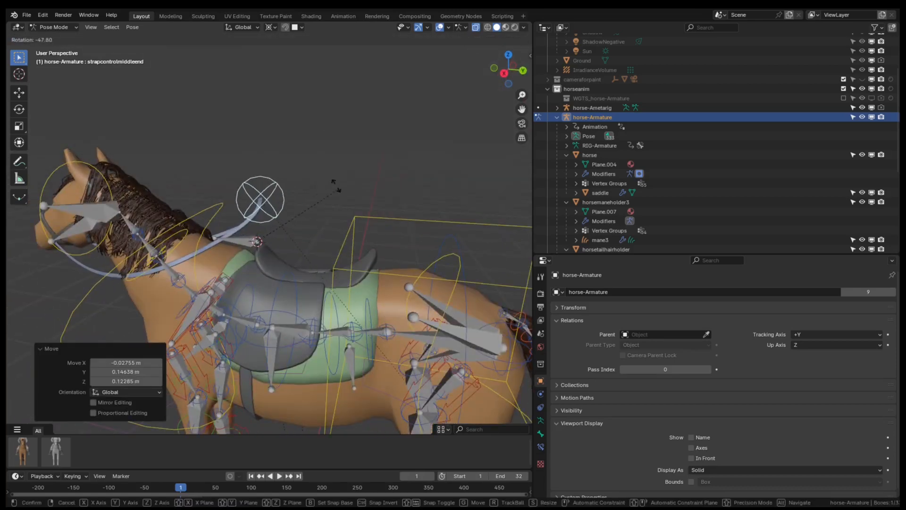
{"action": "right_click", "coordinate": [289, 92]}
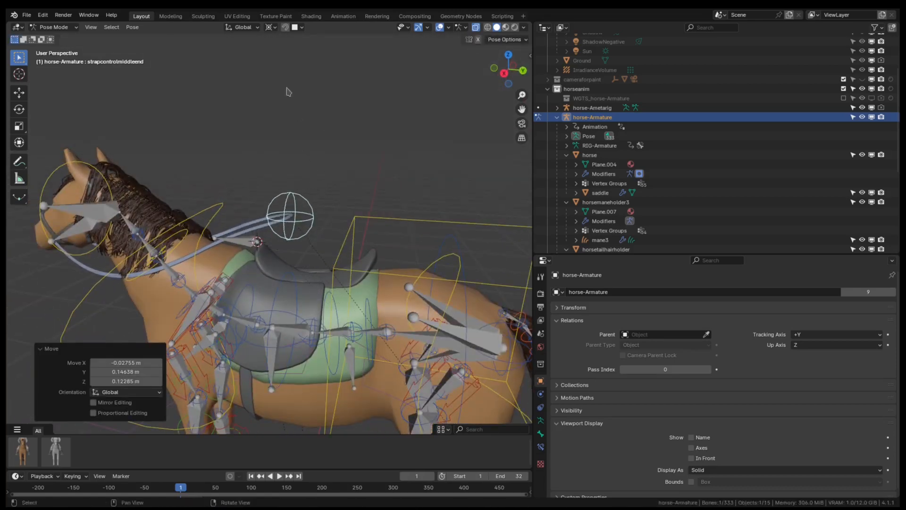
Try rotating the strapcontrolmiddleend control from the rear and the side to test how the hooked reins respond.
{"action": "left_click", "coordinate": [270, 27]}
{"action": "left_click", "coordinate": [282, 83]}
{"action": "key", "text": "r"}
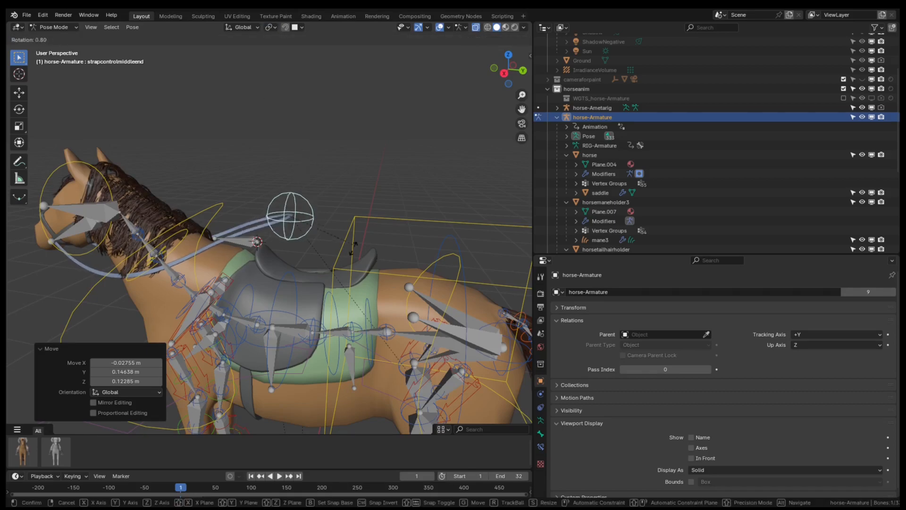
{"action": "key", "text": "Escape"}
{"action": "middle_click_drag", "start_coordinate": [330, 227], "coordinate": [284, 215]}
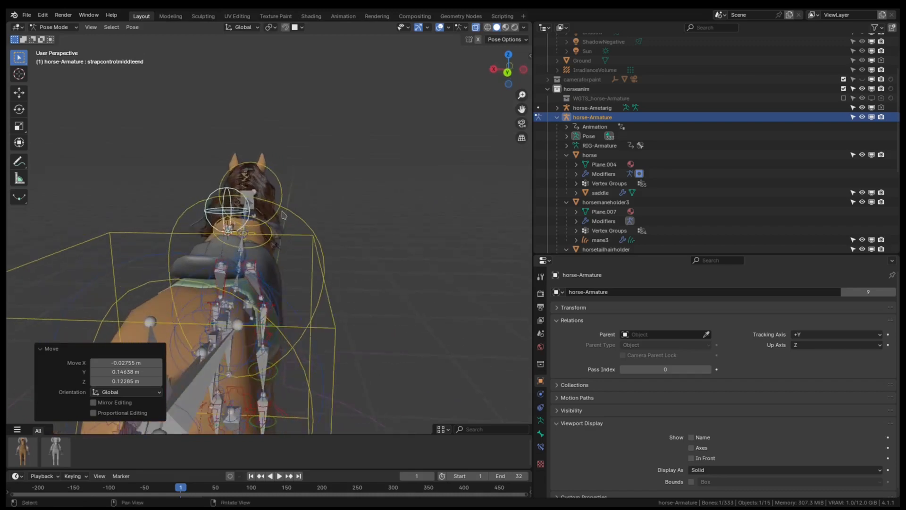
{"action": "key", "text": "r"}
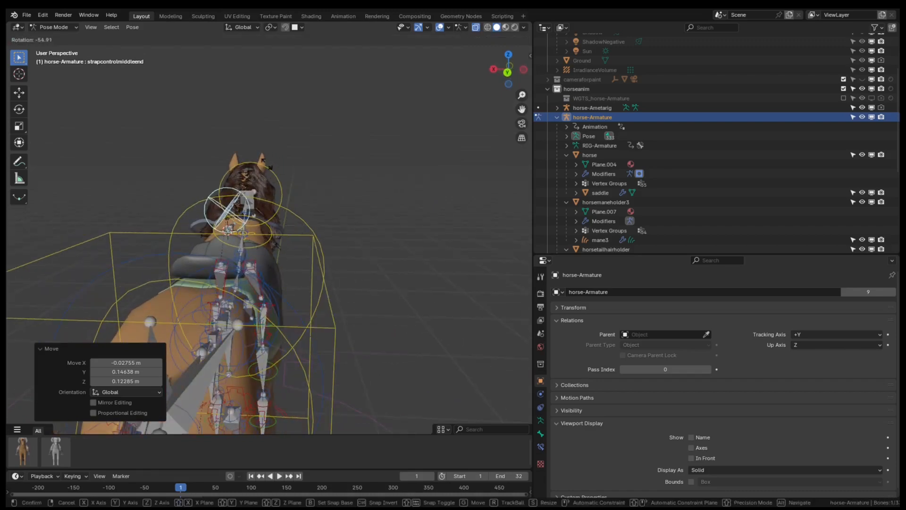
{"action": "key", "text": "Escape"}
{"action": "scroll", "coordinate": [257, 216], "scroll_direction": "up", "scroll_amount": 4}
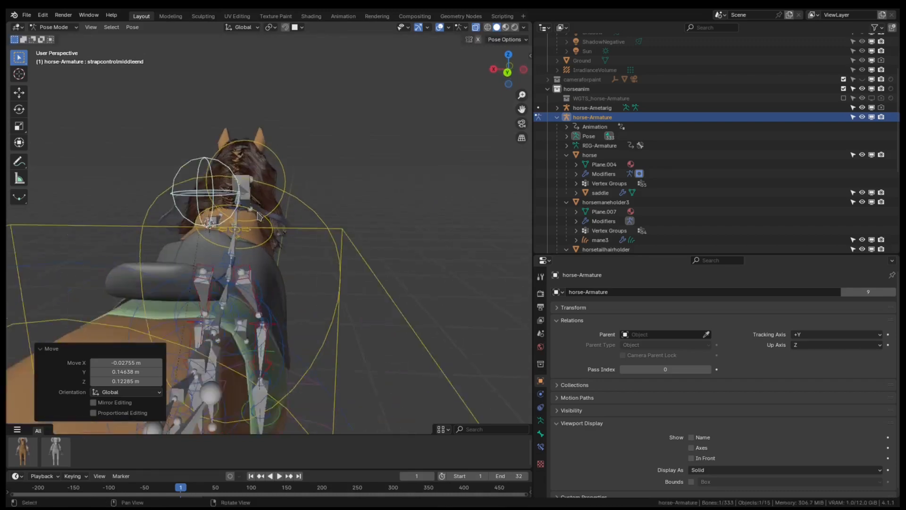
{"action": "middle_click_drag", "start_coordinate": [258, 216], "coordinate": [397, 306]}
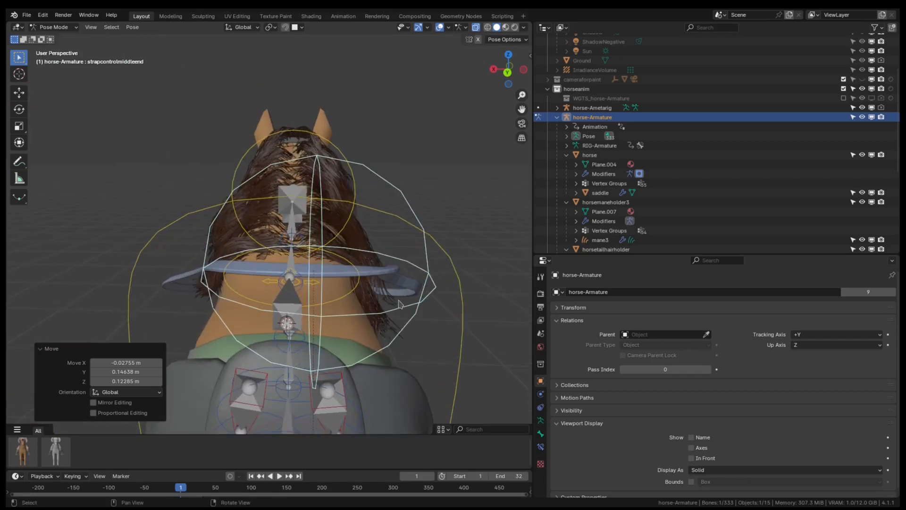
{"action": "key", "text": "r"}
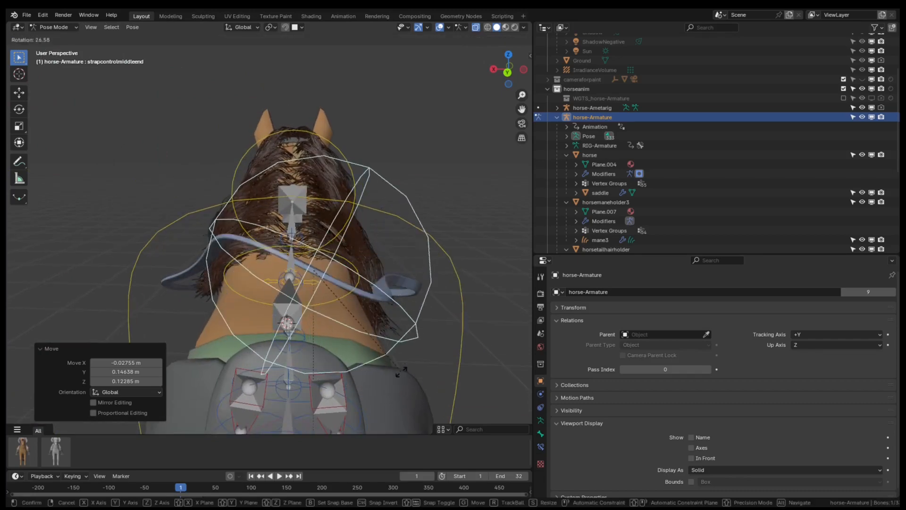
{"action": "right_click", "coordinate": [404, 344]}
{"action": "middle_click_drag", "start_coordinate": [317, 339], "coordinate": [414, 295]}
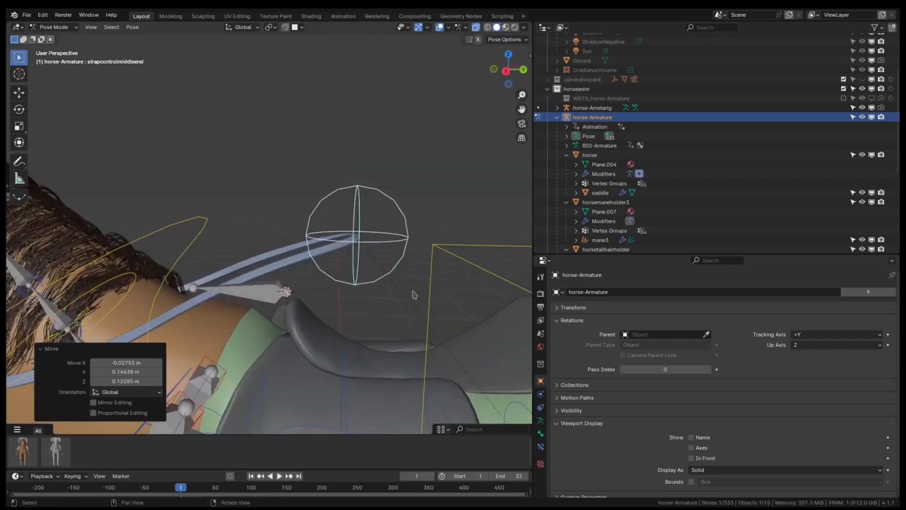
{"action": "key", "text": "r"}
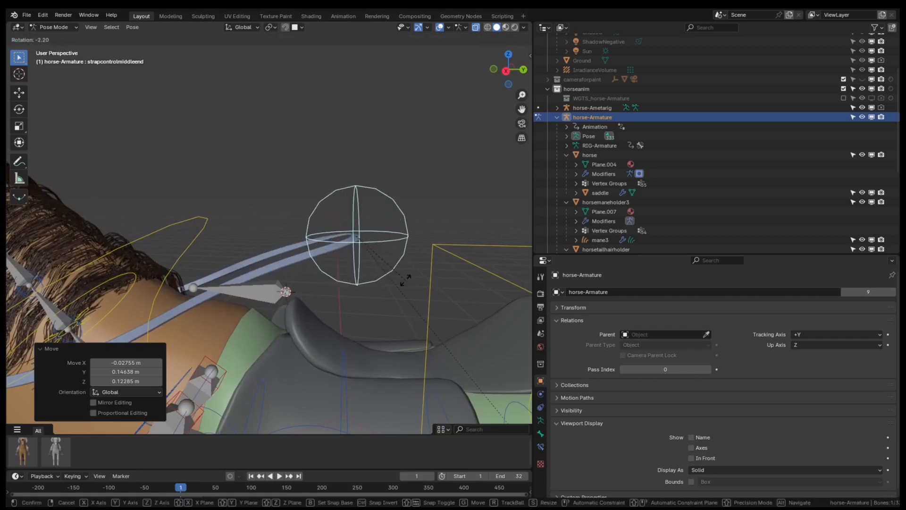
{"action": "right_click", "coordinate": [405, 250]}
Clear all pose transforms from the strapcontrolmiddleend control.
{"action": "scroll", "coordinate": [376, 271], "scroll_direction": "down", "scroll_amount": 4}
{"action": "middle_click_drag", "start_coordinate": [376, 271], "coordinate": [434, 293]}
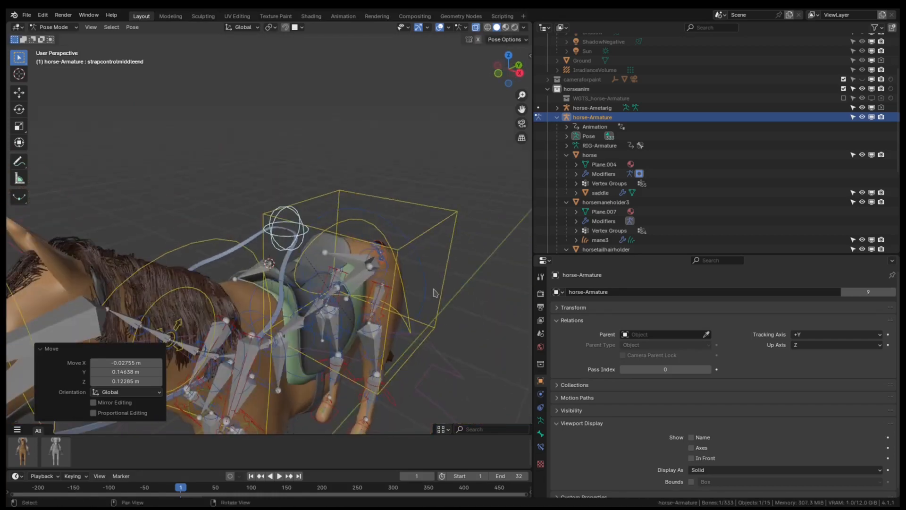
{"action": "scroll", "coordinate": [258, 264], "scroll_direction": "down", "scroll_amount": 1}
{"action": "middle_click_drag", "start_coordinate": [259, 267], "coordinate": [293, 249]}
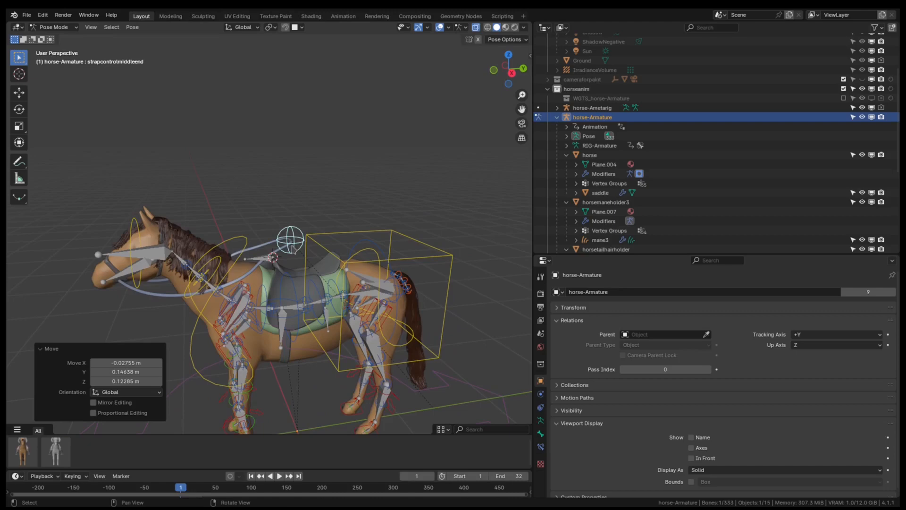
{"action": "left_click", "coordinate": [138, 29]}
{"action": "mouse_move", "coordinate": [176, 51]}
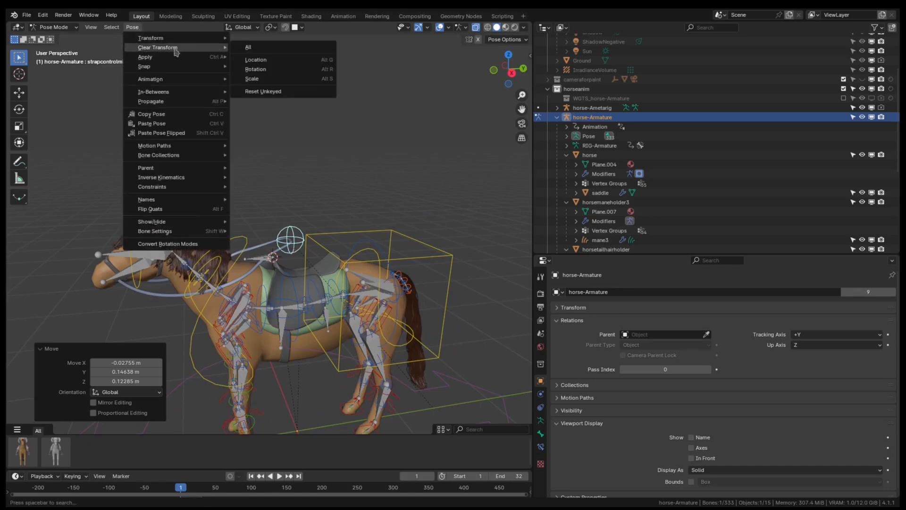
{"action": "left_click", "coordinate": [257, 52]}
{"action": "left_click", "coordinate": [297, 183]}
Widen the 3D viewport and hide the horse-Armature rig.
{"action": "middle_click_drag", "start_coordinate": [296, 183], "coordinate": [273, 273]}
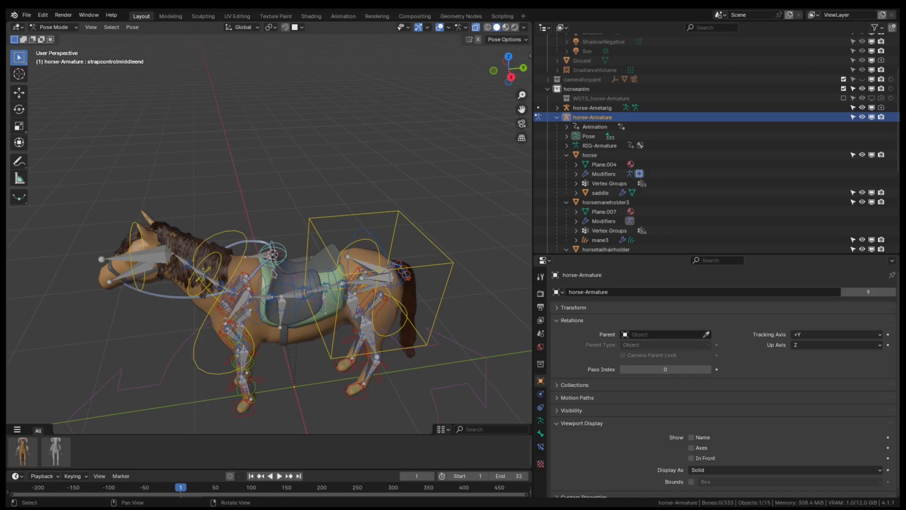
{"action": "left_click_drag", "start_coordinate": [532, 154], "coordinate": [633, 154]}
{"action": "middle_click_drag", "start_coordinate": [242, 326], "coordinate": [323, 293]}
{"action": "left_click", "coordinate": [862, 117]}
Snap the 3D cursor to the straphands curve's control point on the horse's left side, at the front of the saddle.
{"action": "key", "text": "ctrl+Tab"}
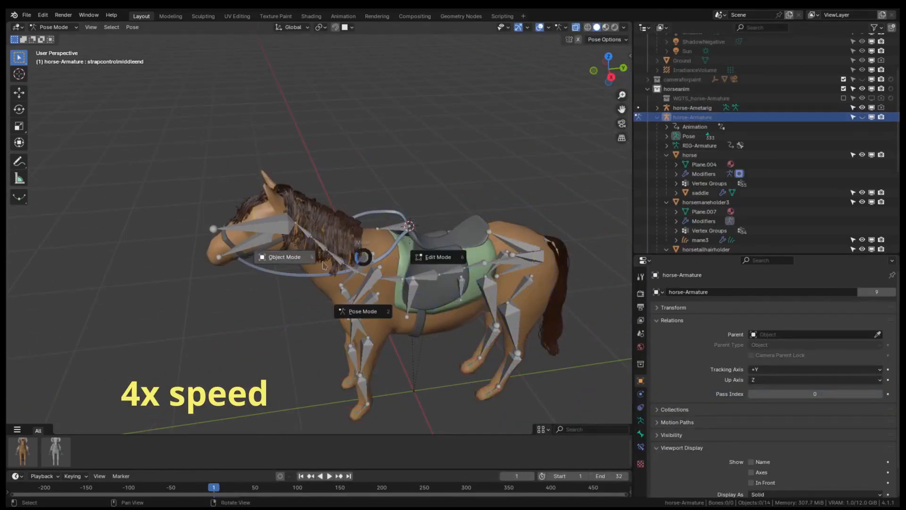
{"action": "left_click", "coordinate": [285, 258]}
{"action": "left_click", "coordinate": [301, 275]}
{"action": "key", "text": "ctrl+Tab"}
{"action": "left_click", "coordinate": [373, 274]}
{"action": "left_click", "coordinate": [393, 247]}
{"action": "key", "text": "shift+s"}
{"action": "left_click", "coordinate": [393, 294]}
Add a bone to horse-Ametarig at the 3D cursor, by the left front of the saddle.
{"action": "key", "text": "ctrl+Tab"}
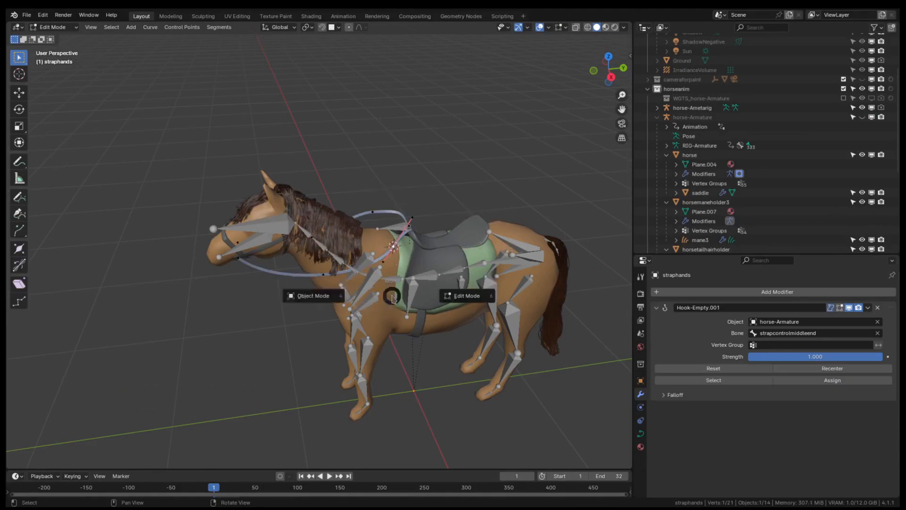
{"action": "left_click", "coordinate": [315, 296]}
{"action": "left_click", "coordinate": [377, 280]}
{"action": "key", "text": "Tab"}
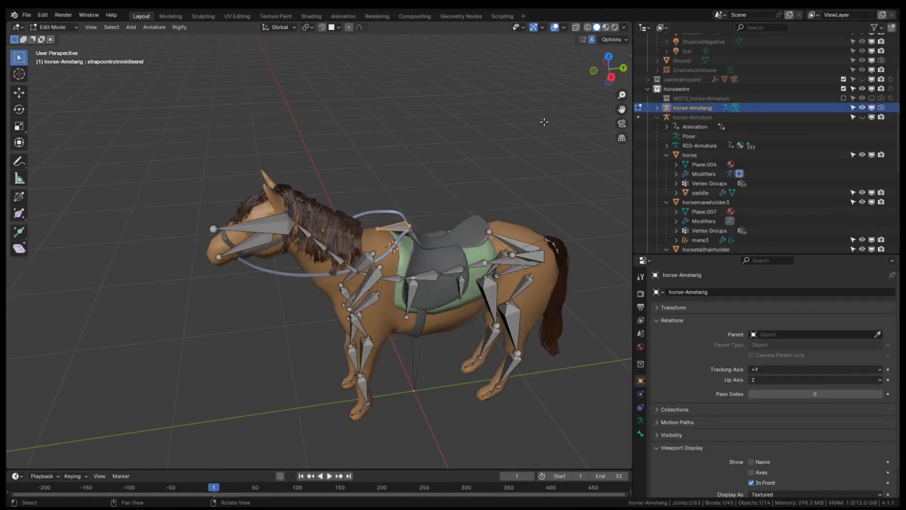
{"action": "key", "text": "shift+a"}
Save the file and snap the 3D cursor to the straphands control point on the horse's right side, in front of the saddle.
{"action": "middle_click_drag", "start_coordinate": [417, 217], "coordinate": [452, 235]}
{"action": "key", "text": "ctrl+Tab"}
{"action": "left_click", "coordinate": [350, 185]}
{"action": "left_click", "coordinate": [345, 194]}
{"action": "key", "text": "ctrl+Tab"}
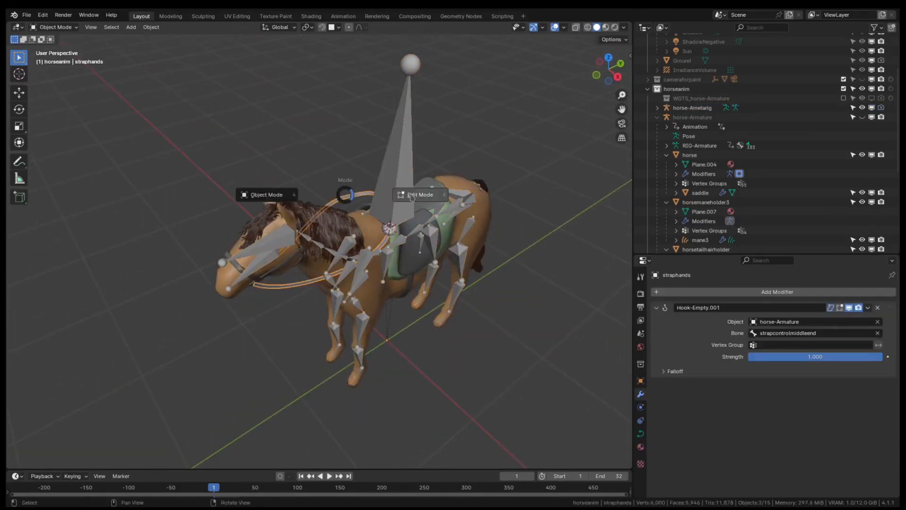
{"action": "left_click", "coordinate": [411, 197]}
{"action": "left_click", "coordinate": [345, 196]}
{"action": "key", "text": "ctrl+s"}
{"action": "key", "text": "shift+s"}
{"action": "left_click", "coordinate": [368, 262]}
Add a bone to horse-Ametarig at the 3D cursor, on the right rein in front of the saddle.
{"action": "key", "text": "ctrl+Tab"}
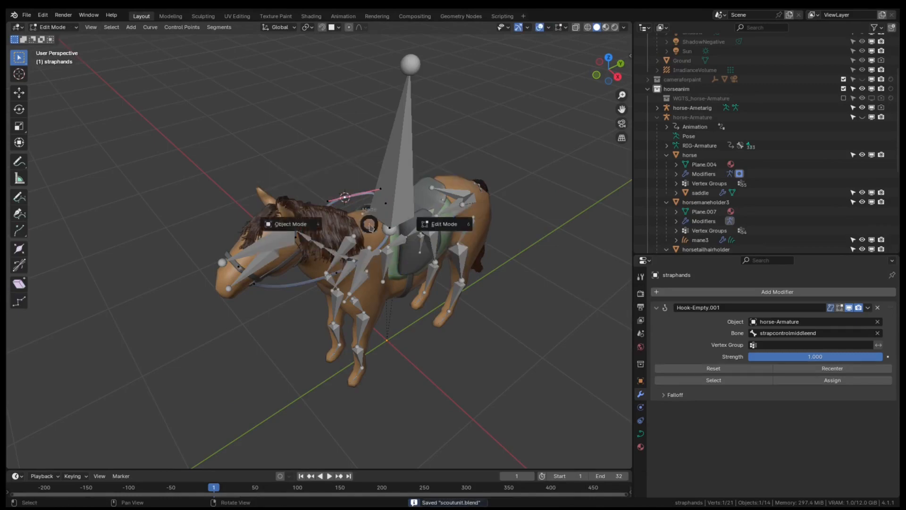
{"action": "left_click", "coordinate": [316, 224]}
{"action": "left_click", "coordinate": [400, 220]}
{"action": "key", "text": "Tab"}
{"action": "left_click", "coordinate": [449, 224]}
{"action": "key", "text": "shift+a"}
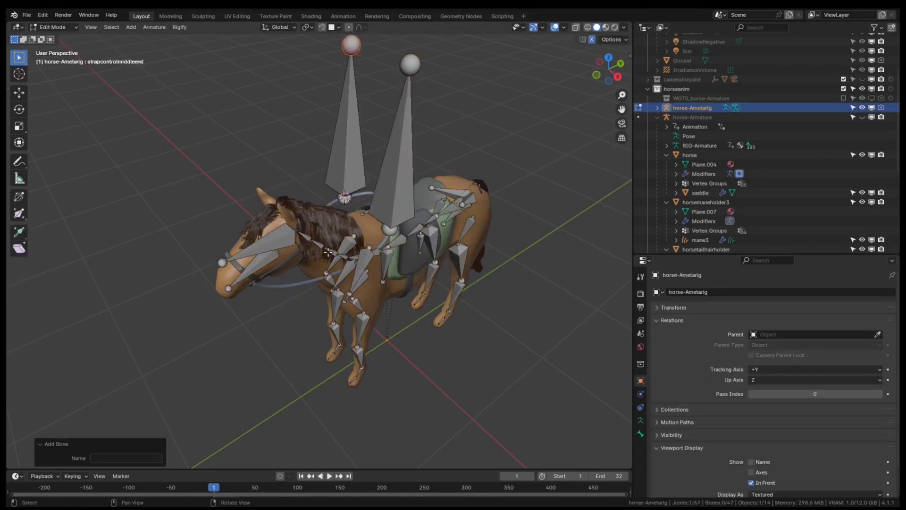
Snap the 3D cursor to the straphands control point beside the left side of the neck.
{"action": "key", "text": "Tab"}
{"action": "left_click", "coordinate": [262, 256]}
{"action": "left_click", "coordinate": [299, 284]}
{"action": "key", "text": "Tab"}
{"action": "left_click", "coordinate": [366, 282]}
{"action": "key", "text": "shift+s"}
{"action": "left_click", "coordinate": [336, 334]}
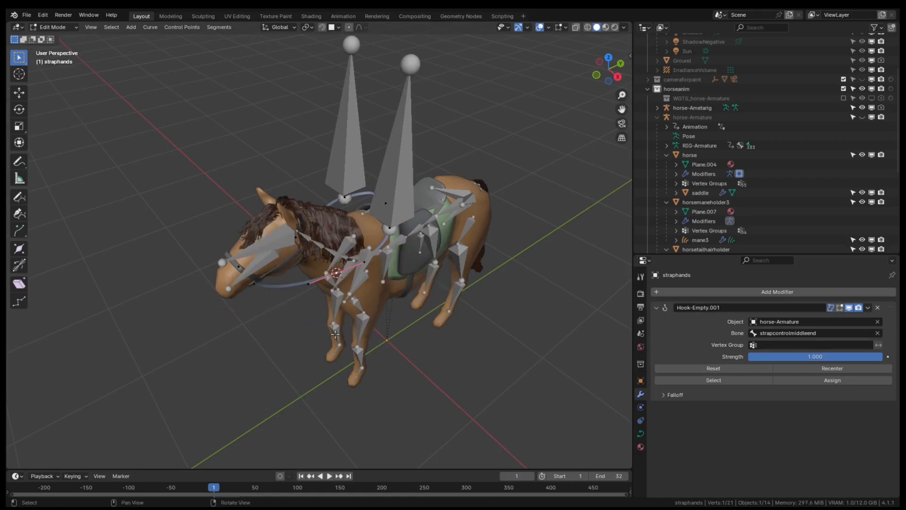
Add a bone to horse-Ametarig at the 3D cursor, beside the left side of the neck.
{"action": "key", "text": "Tab"}
{"action": "left_click", "coordinate": [356, 272]}
{"action": "key", "text": "Tab"}
{"action": "left_click", "coordinate": [386, 275]}
{"action": "key", "text": "shift+a"}
Snap the 3D cursor to the straphands control point beside the right side of the neck and add a horse-Ametarig bone there.
{"action": "middle_click_drag", "start_coordinate": [385, 275], "coordinate": [448, 255]}
{"action": "key", "text": "Tab"}
{"action": "left_click", "coordinate": [325, 279]}
{"action": "key", "text": "Tab"}
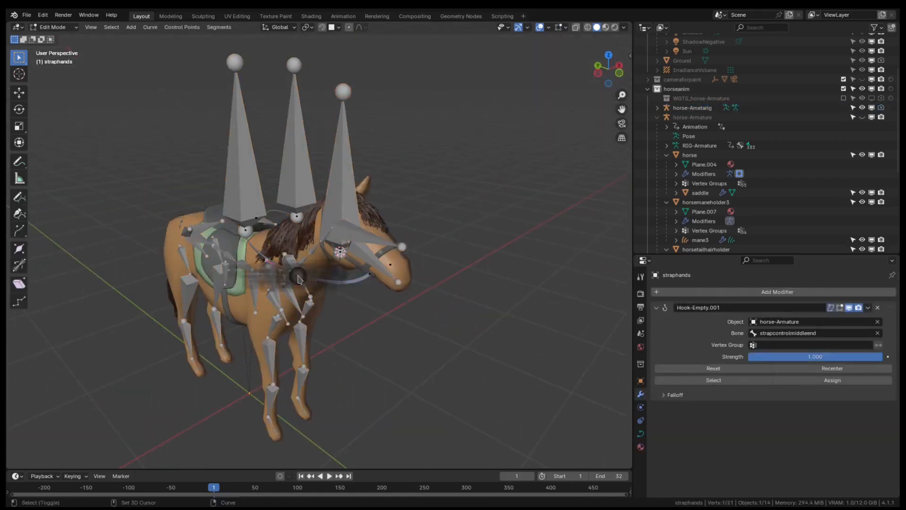
{"action": "key", "text": "Tab"}
{"action": "left_click", "coordinate": [264, 316]}
{"action": "left_click", "coordinate": [310, 288]}
{"action": "key", "text": "Tab"}
{"action": "left_click", "coordinate": [349, 286]}
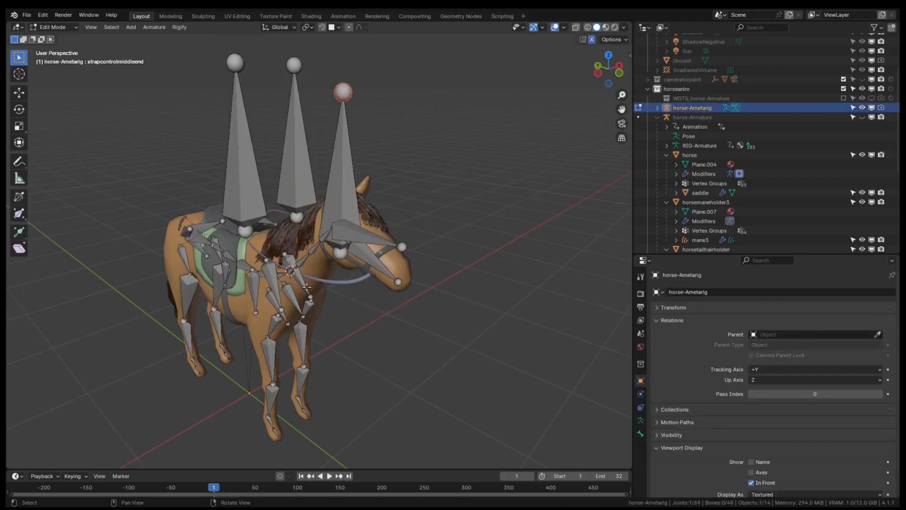
{"action": "key", "text": "shift+a"}
Snap the 3D cursor to the right rein's end point near the mouth and add a horse-Ametarig bone there.
{"action": "key", "text": "Tab"}
{"action": "left_click", "coordinate": [271, 286]}
{"action": "left_click", "coordinate": [335, 282]}
{"action": "key", "text": "Tab"}
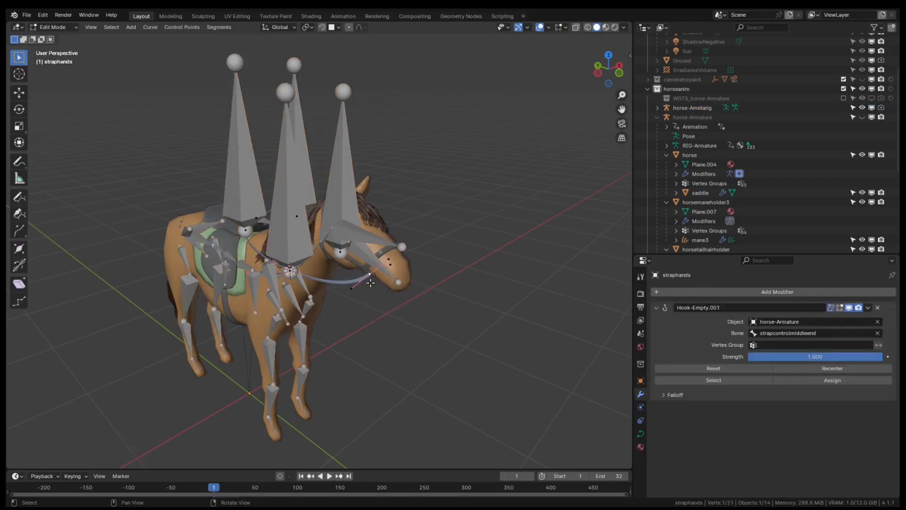
{"action": "key", "text": "Tab"}
{"action": "left_click", "coordinate": [311, 320]}
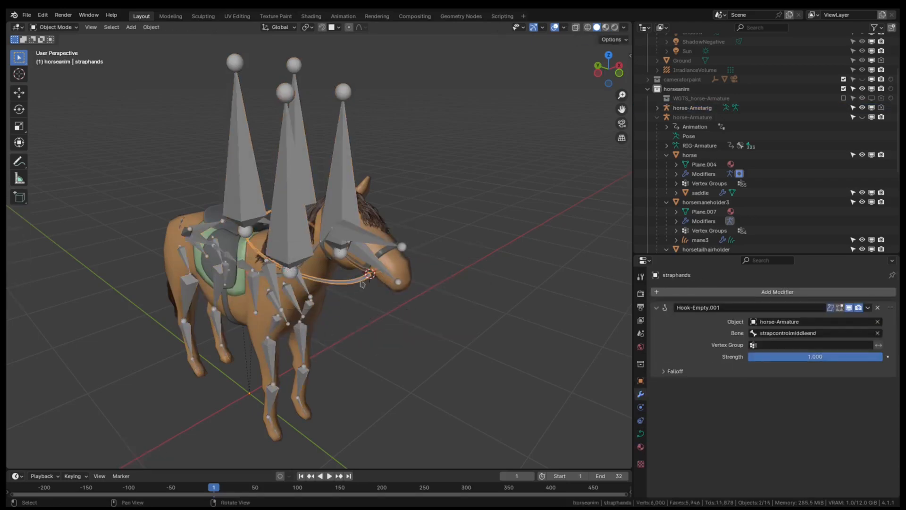
{"action": "left_click", "coordinate": [381, 265]}
{"action": "key", "text": "Tab"}
{"action": "key", "text": "shift+a"}
Snap the 3D cursor to the left rein's end point near the mouth and add a horse-Ametarig bone there.
{"action": "key", "text": "Tab"}
{"action": "left_click", "coordinate": [321, 285]}
{"action": "middle_click_drag", "start_coordinate": [377, 286], "coordinate": [283, 286]}
{"action": "left_click", "coordinate": [294, 285]}
{"action": "key", "text": "Tab"}
{"action": "left_click", "coordinate": [353, 289]}
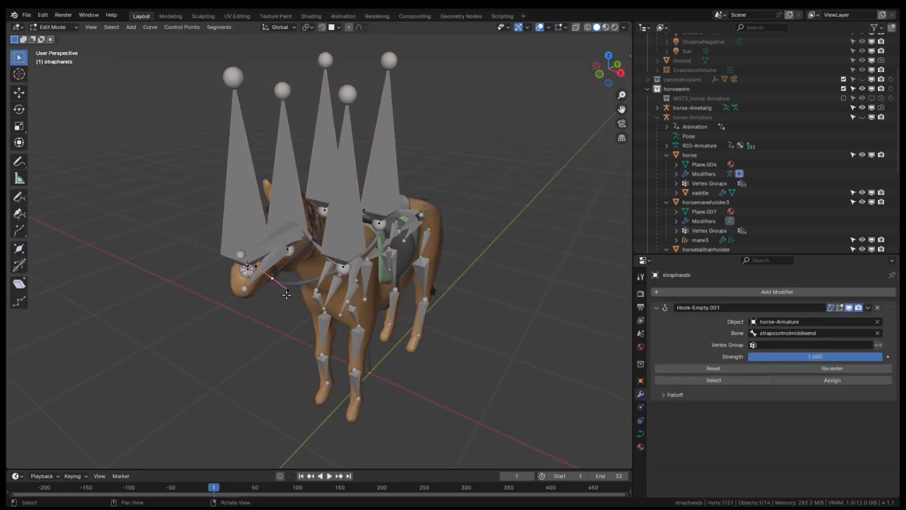
{"action": "key", "text": "Tab"}
{"action": "left_click", "coordinate": [255, 336]}
{"action": "left_click", "coordinate": [427, 230]}
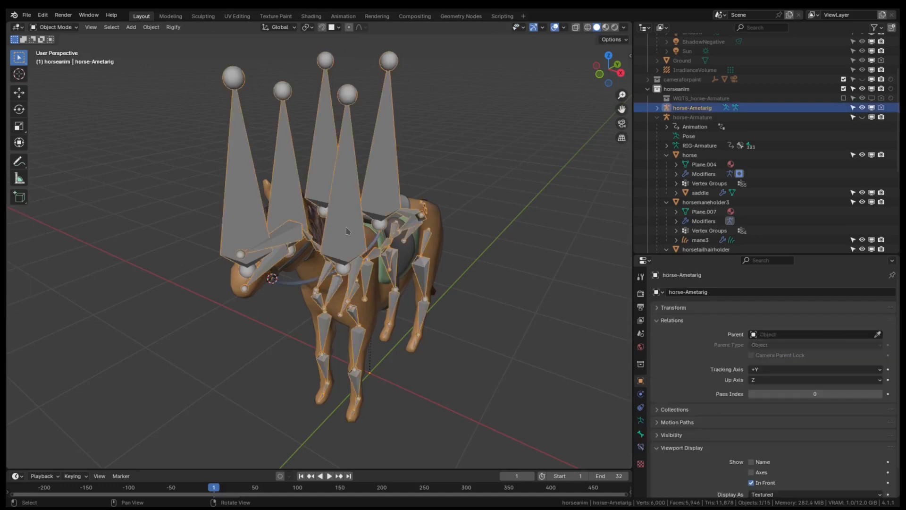
{"action": "key", "text": "Tab"}
{"action": "key", "text": "shift+a"}
Rename the bone at the left rein end strapend.L and give the right rein-end bone its matching name.
{"action": "middle_click_drag", "start_coordinate": [429, 229], "coordinate": [243, 244]}
{"action": "scroll", "coordinate": [242, 244], "scroll_direction": "up", "scroll_amount": 3}
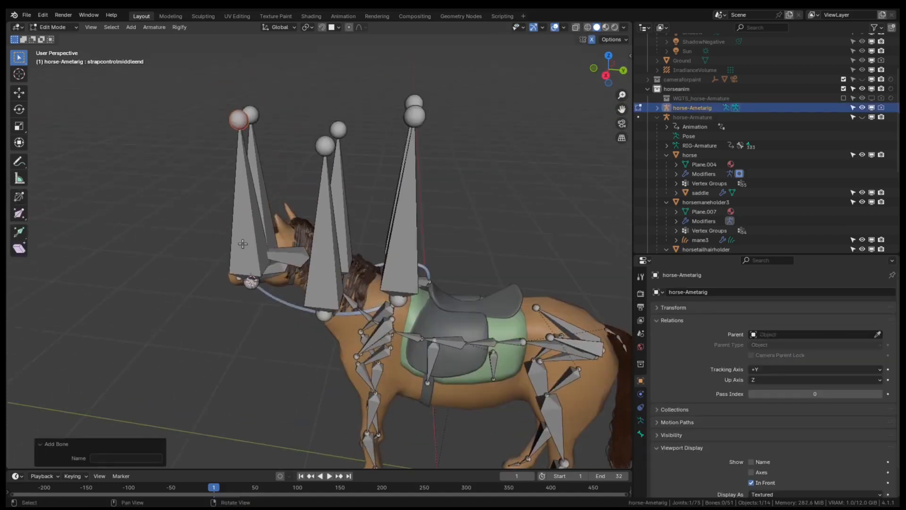
{"action": "left_click", "coordinate": [243, 125]}
{"action": "left_click", "coordinate": [640, 433]}
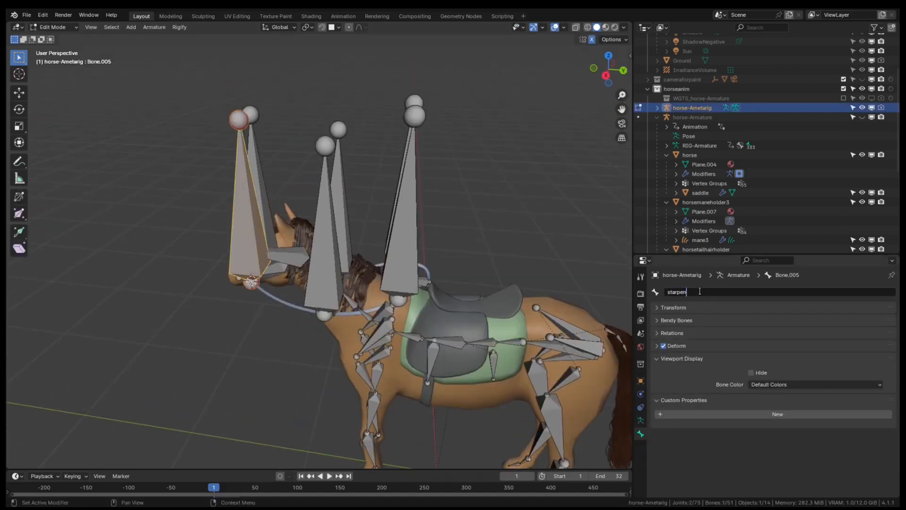
{"action": "key", "text": "Return"}
{"action": "left_click", "coordinate": [254, 161]}
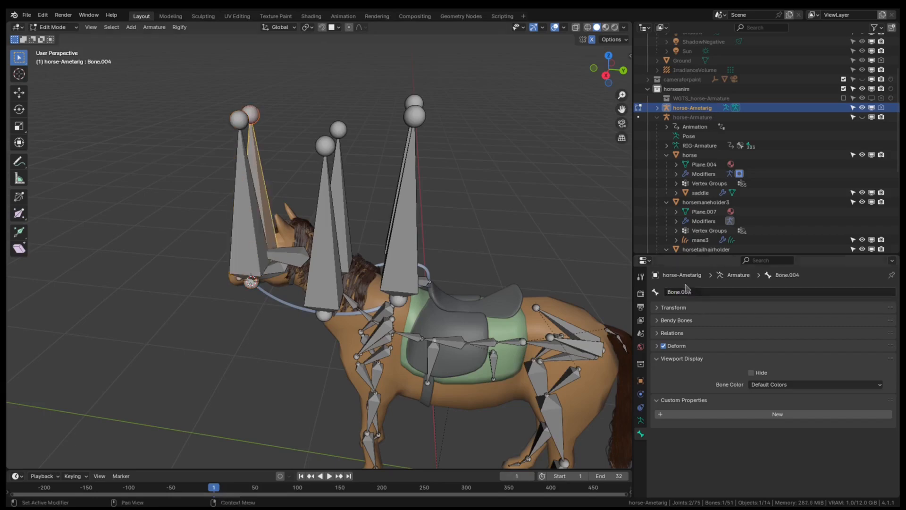
Rename the two new bones beside the neck strapmiddle1.L and strapmiddle1.R.
{"action": "left_click", "coordinate": [326, 227]}
{"action": "double_click", "coordinate": [708, 292]}
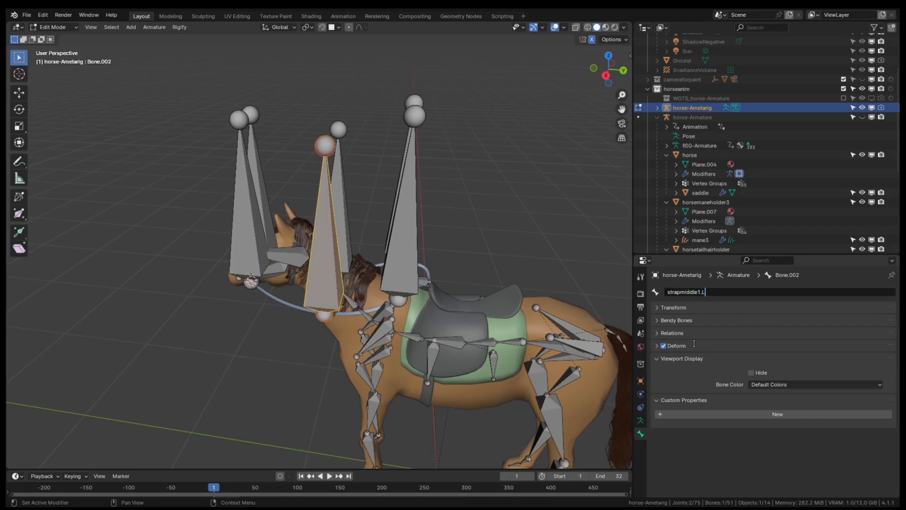
{"action": "double_click", "coordinate": [726, 292]}
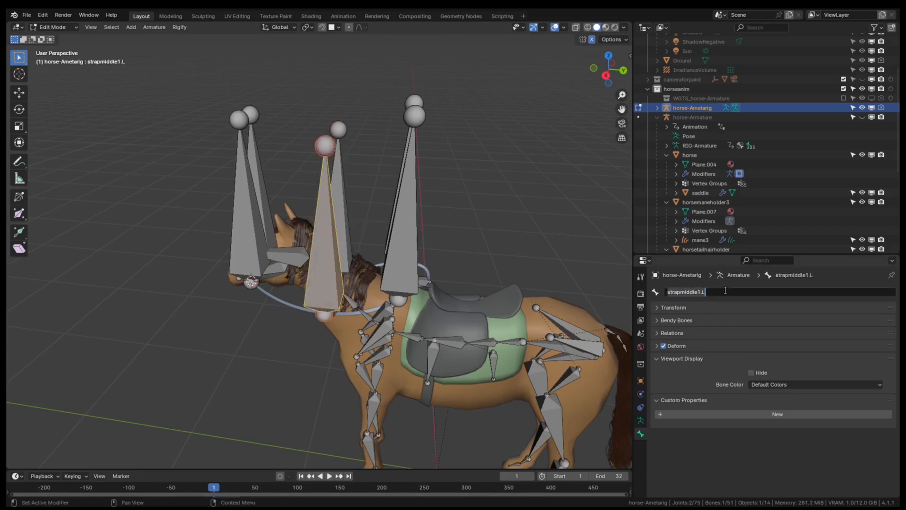
{"action": "left_click", "coordinate": [340, 219]}
{"action": "double_click", "coordinate": [702, 292]}
{"action": "type", "text": "strapmiddle1.R"}
{"action": "key", "text": "Return"}
Rename the new left bone nearest the saddle strapmiddle2.L and give its right counterpart the matching name.
{"action": "left_click", "coordinate": [401, 213]}
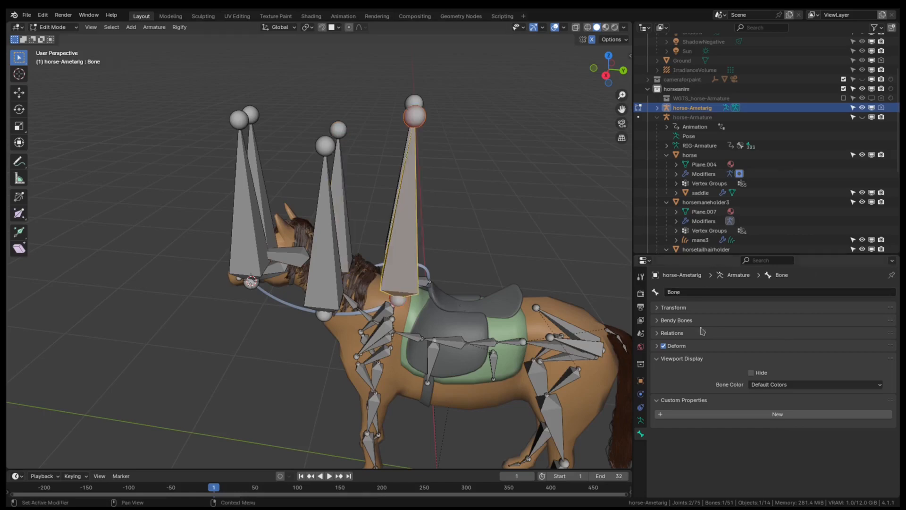
{"action": "key", "text": "Return"}
{"action": "left_click", "coordinate": [714, 293]}
{"action": "key", "text": "Return"}
{"action": "middle_click_drag", "start_coordinate": [508, 214], "coordinate": [434, 221]}
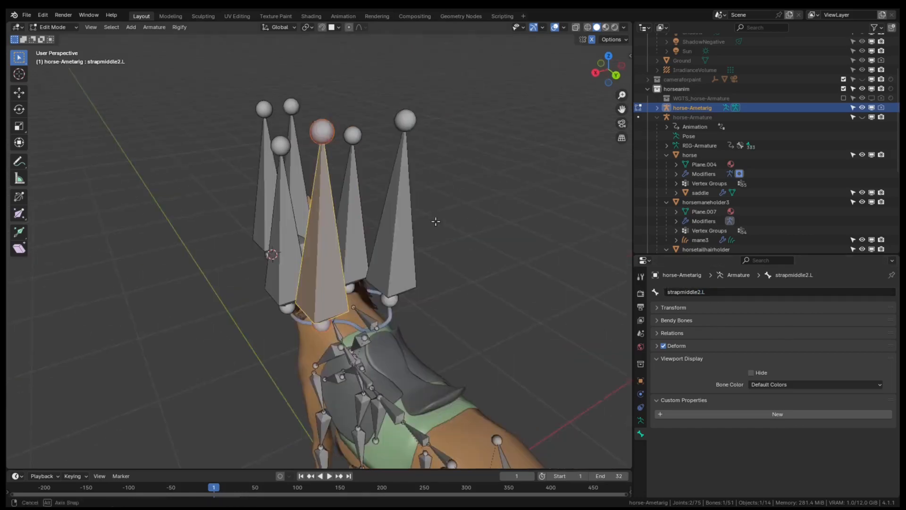
{"action": "left_click", "coordinate": [401, 220]}
{"action": "left_click", "coordinate": [715, 290]}
Select the three left strap bones and rotate them -90° in the right view around their Individual Origins.
{"action": "middle_click_drag", "start_coordinate": [454, 286], "coordinate": [514, 259]}
{"action": "left_click", "coordinate": [402, 216]}
{"action": "left_click", "coordinate": [330, 238], "text": "shift"}
{"action": "left_click", "coordinate": [236, 239], "text": "shift"}
{"action": "middle_click_drag", "start_coordinate": [236, 238], "coordinate": [250, 225]}
{"action": "left_click", "coordinate": [306, 30]}
{"action": "left_click", "coordinate": [330, 70]}
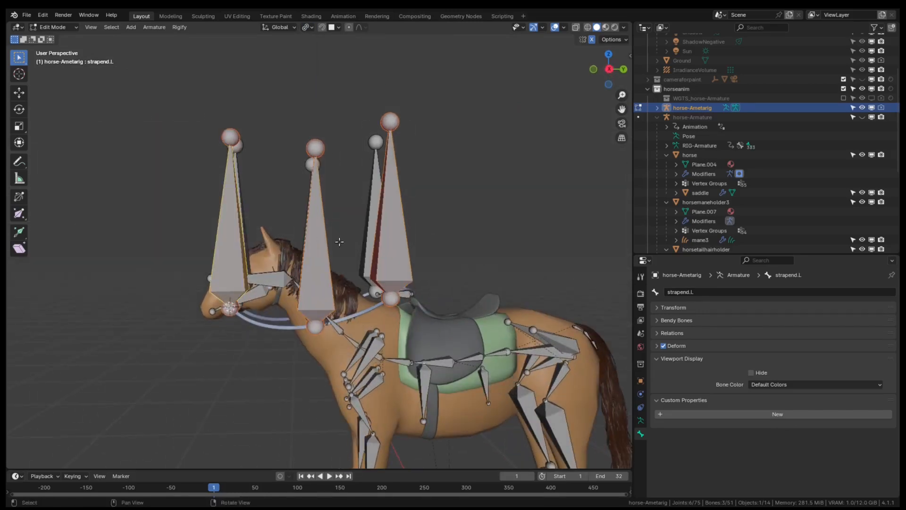
{"action": "key", "text": "KP_3"}
{"action": "type", "text": "r-90"}
{"action": "key", "text": "Return"}
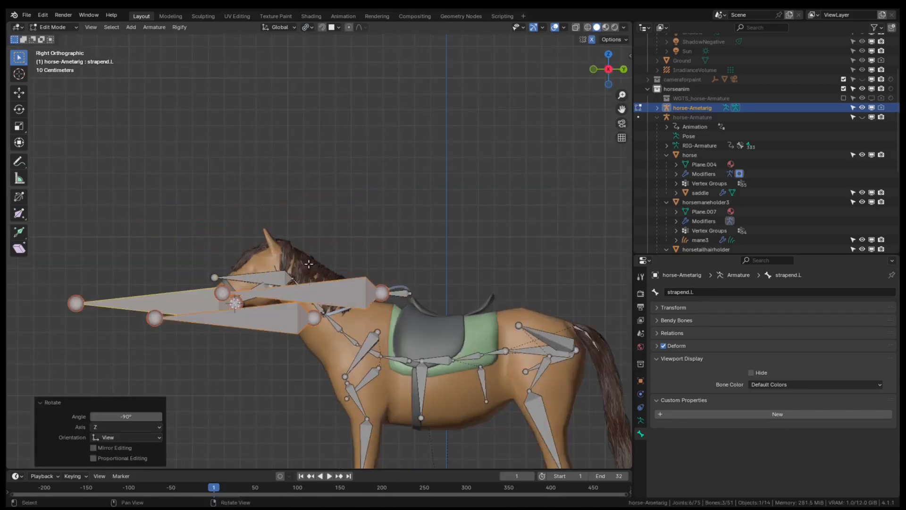
Select the free tips of the three left strap bones and move them 0.78469 m along global Y to shorten the bones.
{"action": "left_click", "coordinate": [153, 319]}
{"action": "left_click", "coordinate": [222, 293], "text": "shift"}
{"action": "key", "text": "ctrl+z"}
{"action": "left_click", "coordinate": [222, 293], "text": "shift"}
{"action": "left_click", "coordinate": [76, 303], "text": "shift"}
{"action": "right_click_drag", "start_coordinate": [108, 324], "coordinate": [178, 343]}
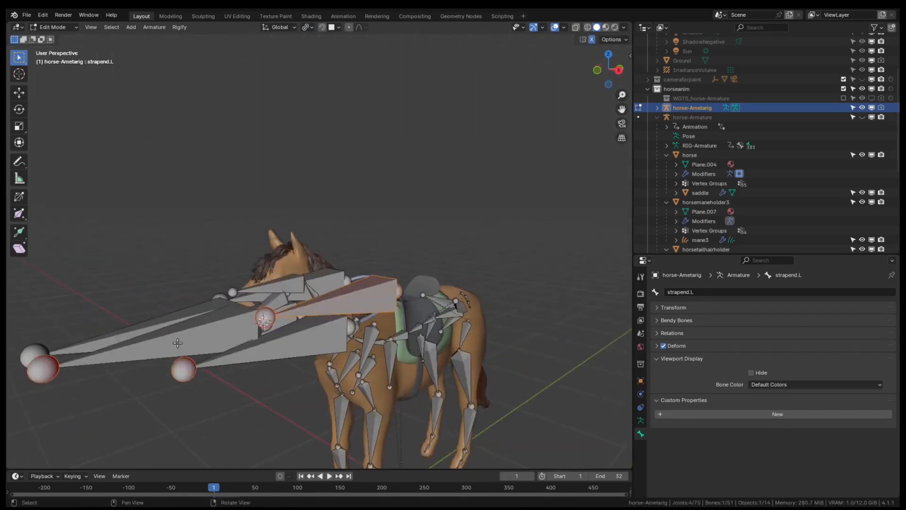
{"action": "key", "text": "KP_3"}
{"action": "key", "text": "ctrl+z"}
{"action": "key", "text": "g"}
{"action": "key", "text": "y"}
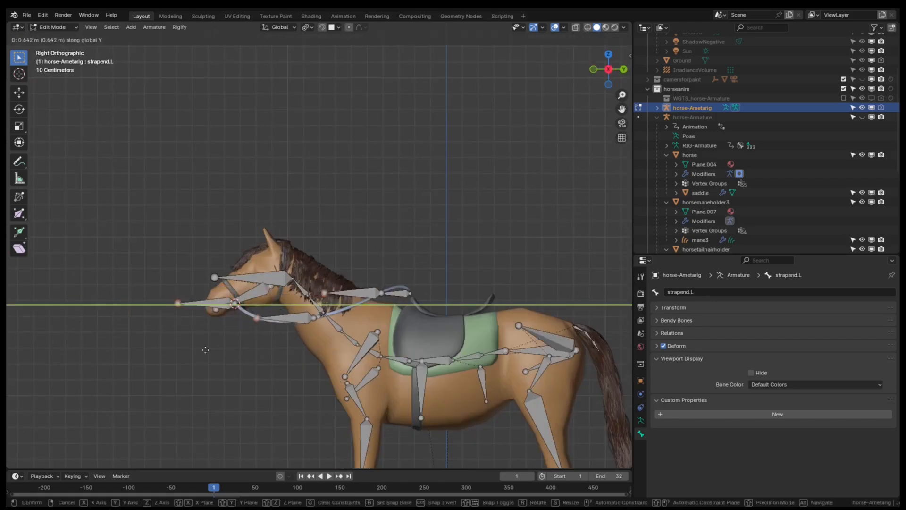
{"action": "left_click", "coordinate": [229, 348]}
{"action": "middle_click_drag", "start_coordinate": [229, 348], "coordinate": [232, 365]}
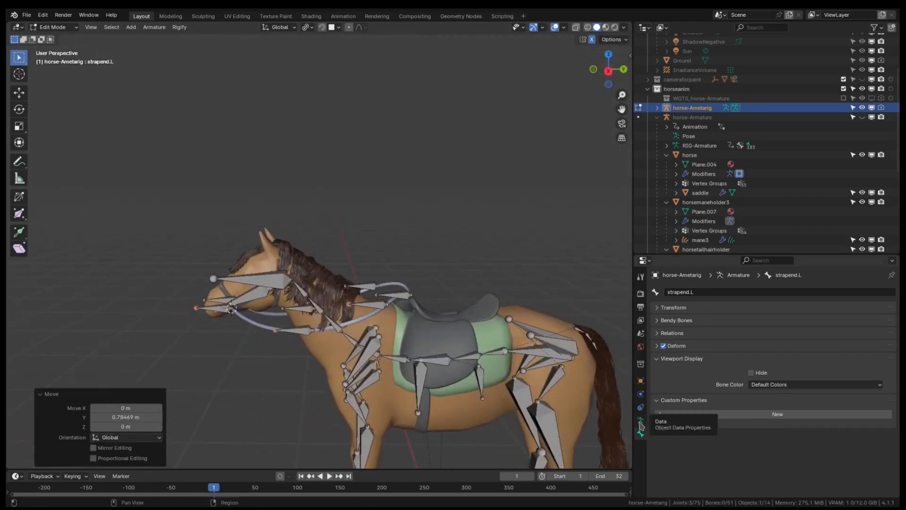
Check the StrapControl entry in the metarig's Bone Collection UI against the left strap bones.
{"action": "middle_click_drag", "start_coordinate": [301, 329], "coordinate": [371, 302]}
{"action": "left_click", "coordinate": [370, 300]}
{"action": "right_click_drag", "start_coordinate": [290, 267], "coordinate": [309, 298]}
{"action": "left_click", "coordinate": [640, 420]}
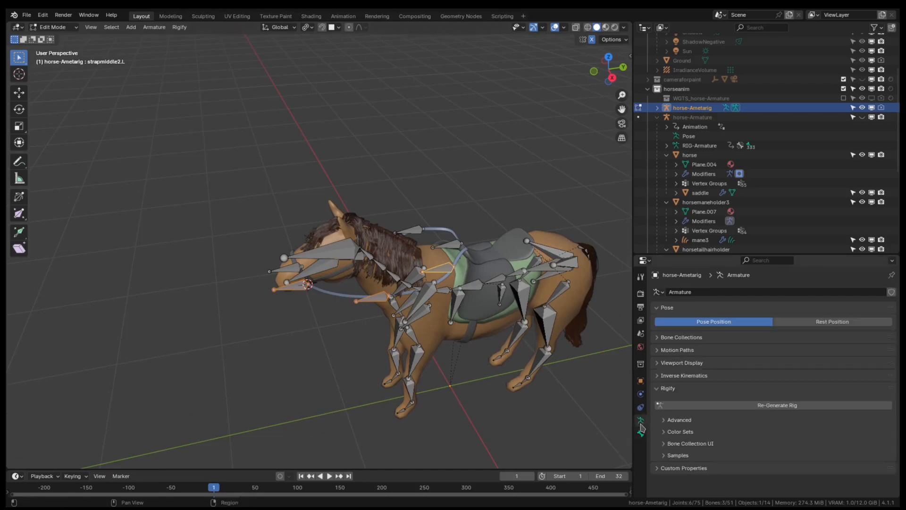
{"action": "left_click", "coordinate": [665, 443]}
{"action": "scroll", "coordinate": [670, 439], "scroll_direction": "down", "scroll_amount": 2}
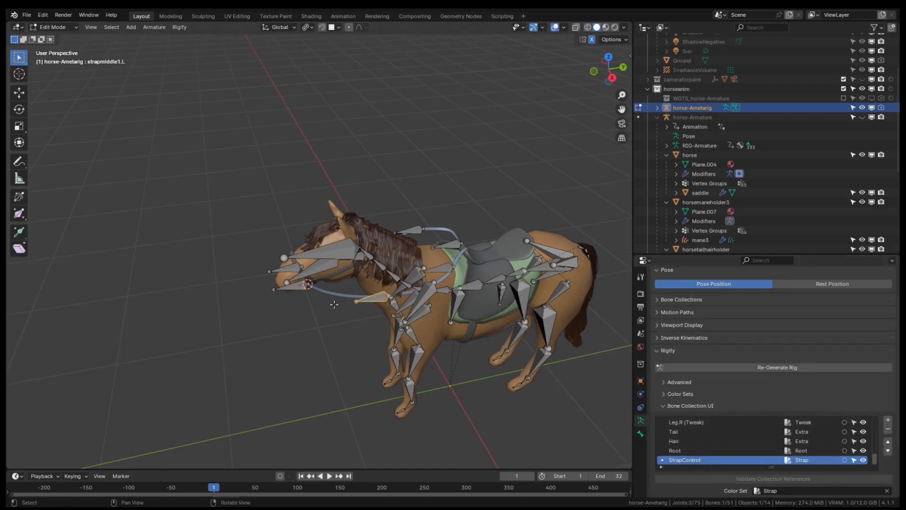
{"action": "left_click", "coordinate": [292, 286]}
{"action": "scroll", "coordinate": [708, 359], "scroll_direction": "up", "scroll_amount": 2}
Select all six left and right strap bones and copy the disabled Deform setting to the whole selection.
{"action": "left_click", "coordinate": [641, 433]}
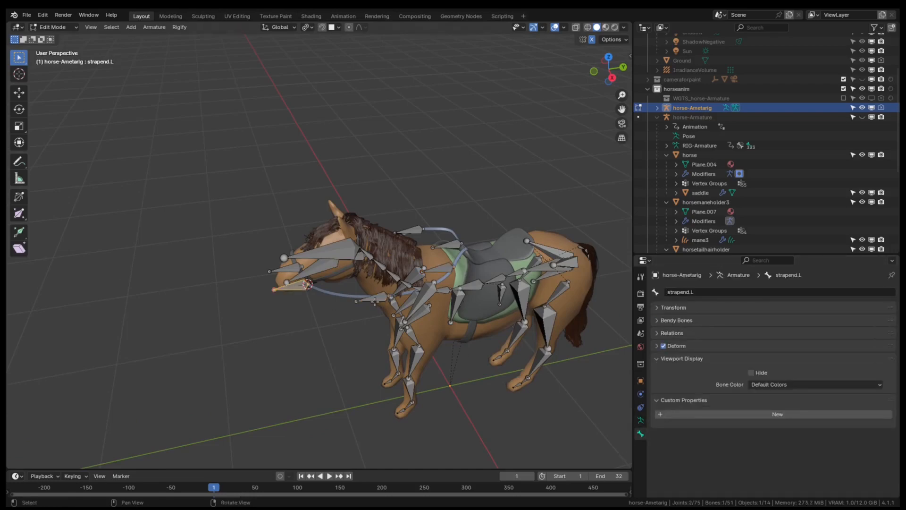
{"action": "left_click", "coordinate": [433, 269], "text": "shift"}
{"action": "middle_click_drag", "start_coordinate": [433, 269], "coordinate": [396, 209]}
{"action": "left_click", "coordinate": [438, 233], "text": "shift"}
{"action": "middle_click_drag", "start_coordinate": [437, 234], "coordinate": [501, 245]}
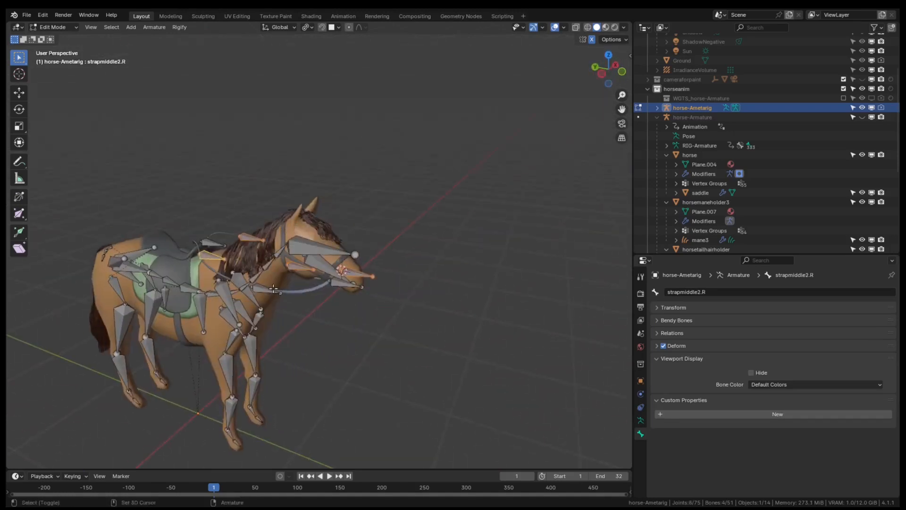
{"action": "left_click", "coordinate": [266, 289], "text": "shift"}
{"action": "left_click", "coordinate": [315, 252], "text": "shift"}
{"action": "middle_click_drag", "start_coordinate": [315, 252], "coordinate": [444, 366]}
{"action": "right_click", "coordinate": [678, 349]}
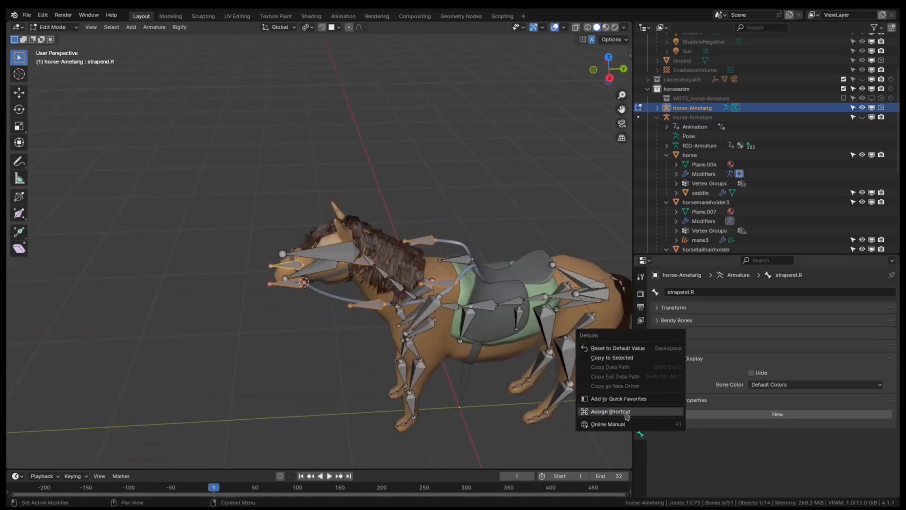
{"action": "left_click", "coordinate": [628, 360]}
{"action": "left_click", "coordinate": [295, 283]}
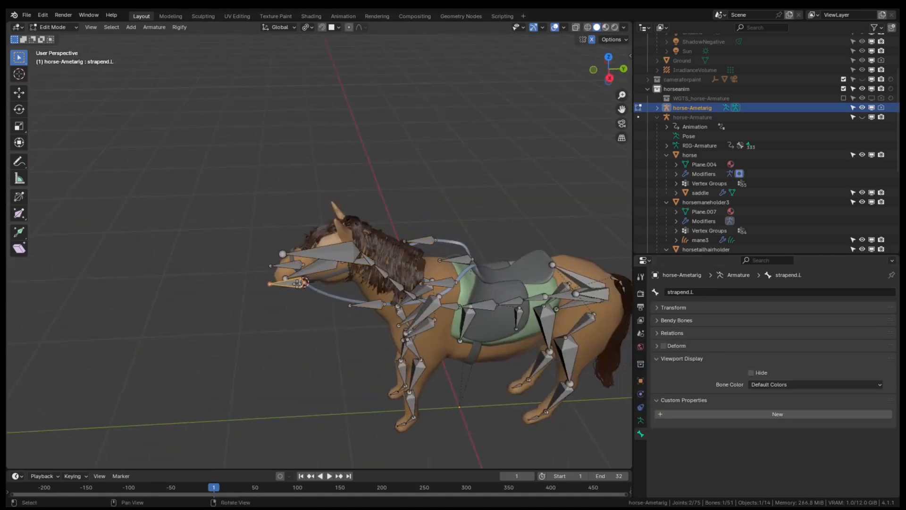
Select the six strap bones in Pose Mode and assign the Rigify rig type basic.super_copy to strapend.R.
{"action": "key", "text": "ctrl+Tab"}
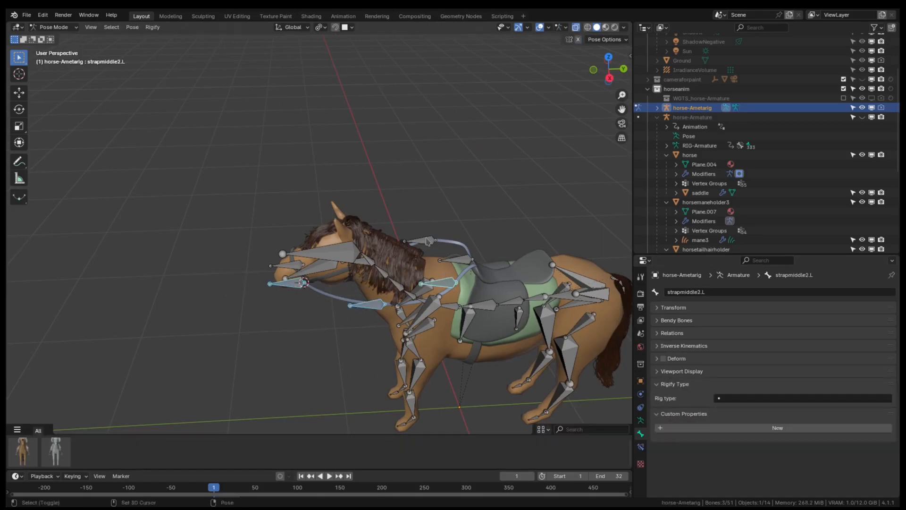
{"action": "left_click", "coordinate": [428, 241], "text": "shift"}
{"action": "middle_click_drag", "start_coordinate": [428, 241], "coordinate": [590, 250]}
{"action": "middle_click_drag", "start_coordinate": [141, 293], "coordinate": [283, 302]}
{"action": "left_click", "coordinate": [278, 305], "text": "shift"}
{"action": "left_click", "coordinate": [353, 276], "text": "shift"}
{"action": "left_click", "coordinate": [755, 397]}
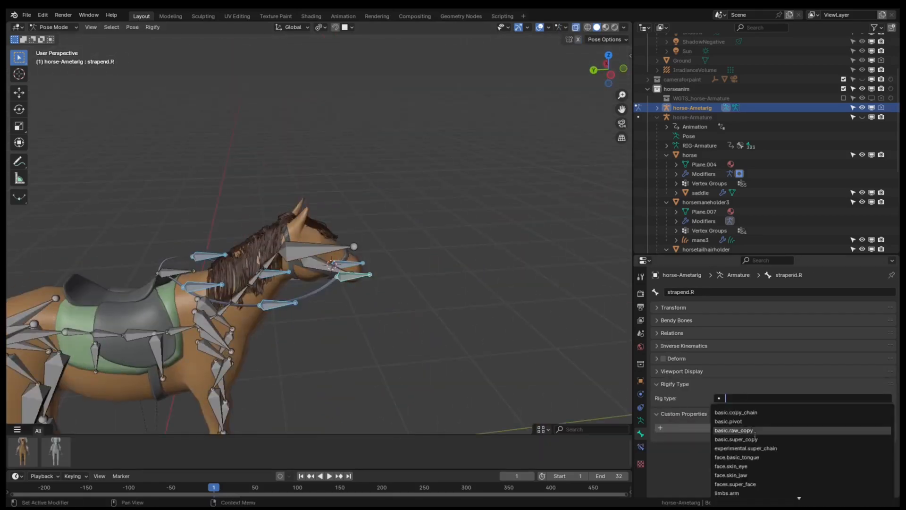
{"action": "left_click", "coordinate": [755, 432]}
Set the strapend.R widget to sphere and copy its rig type and widget type to the other selected strap bones.
{"action": "left_click", "coordinate": [757, 438]}
{"action": "scroll", "coordinate": [757, 427], "scroll_direction": "down", "scroll_amount": 8}
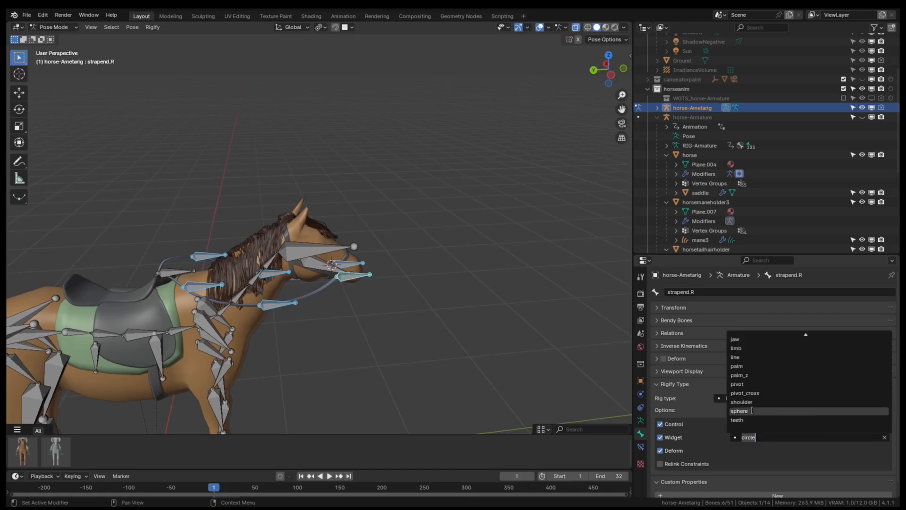
{"action": "left_click", "coordinate": [754, 411]}
{"action": "right_click", "coordinate": [751, 400]}
{"action": "left_click", "coordinate": [749, 408]}
{"action": "right_click", "coordinate": [754, 438]}
{"action": "left_click", "coordinate": [751, 449]}
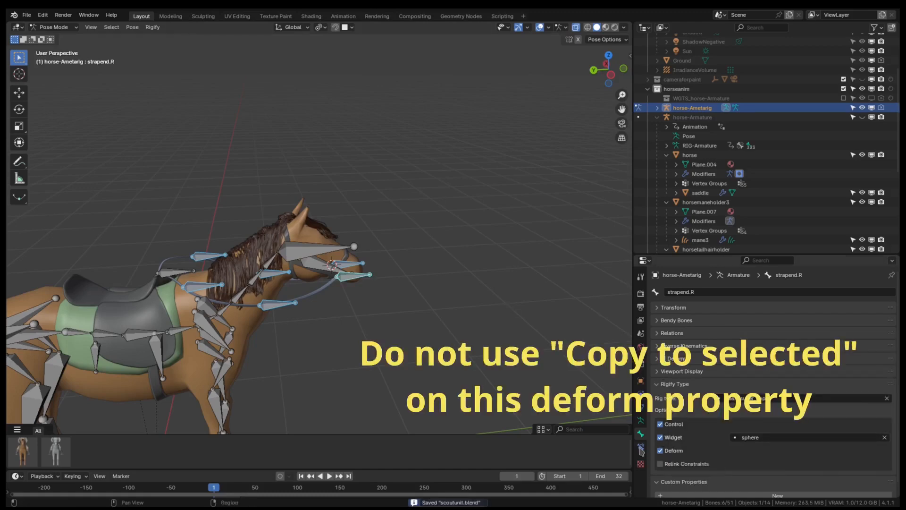
Disable the Rigify Deform option on the right strap bones one bone at a time.
{"action": "right_click", "coordinate": [661, 450]}
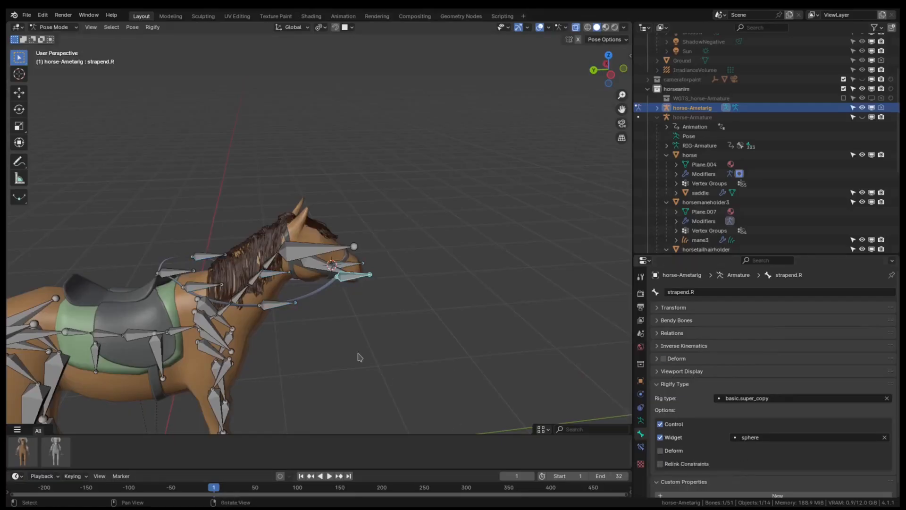
{"action": "left_click", "coordinate": [278, 305]}
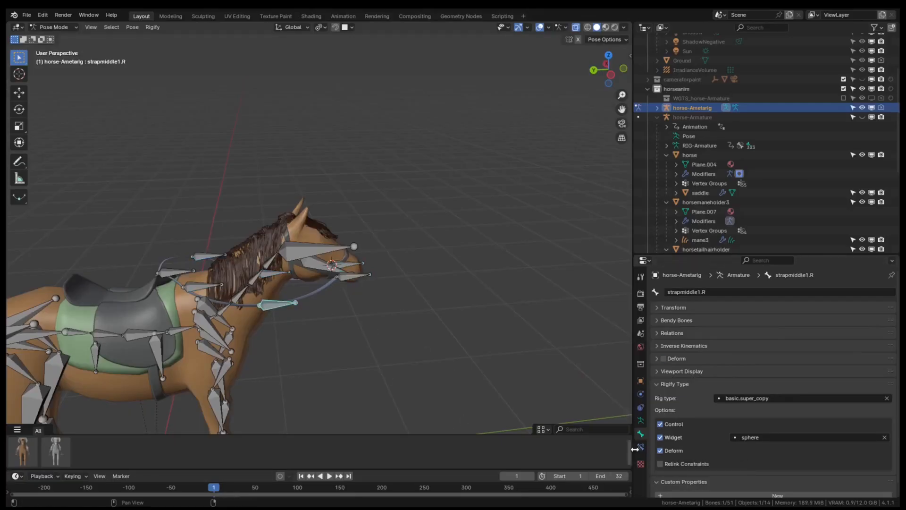
{"action": "right_click_drag", "start_coordinate": [207, 302], "coordinate": [226, 305]}
{"action": "left_click", "coordinate": [222, 302]}
{"action": "left_click", "coordinate": [660, 450]}
{"action": "right_click_drag", "start_coordinate": [302, 321], "coordinate": [454, 307]}
Disable the Rigify Deform option individually on strapmiddle2.L, strapmiddle1.L and strapend.L, then recheck the strap bones.
{"action": "left_click", "coordinate": [440, 286]}
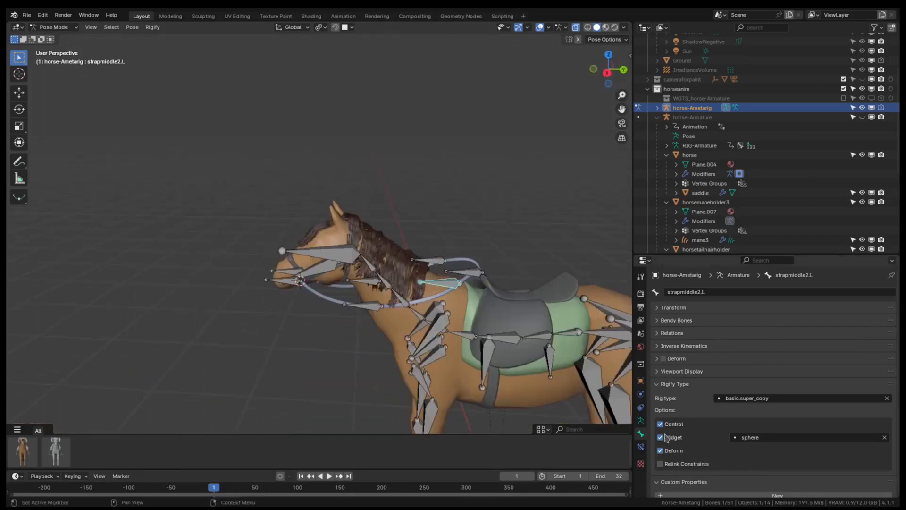
{"action": "left_click", "coordinate": [660, 450]}
{"action": "right_click_drag", "start_coordinate": [302, 354], "coordinate": [376, 356]}
{"action": "left_click", "coordinate": [378, 286]}
{"action": "left_click", "coordinate": [660, 450]}
{"action": "left_click", "coordinate": [306, 288]}
{"action": "middle_click_drag", "start_coordinate": [312, 339], "coordinate": [439, 377]}
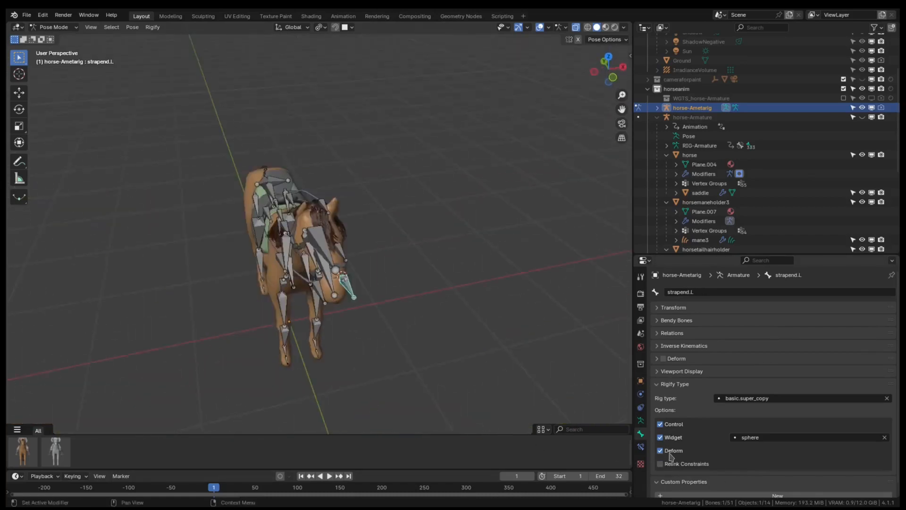
{"action": "left_click", "coordinate": [667, 452]}
{"action": "left_click", "coordinate": [425, 293]}
{"action": "middle_click_drag", "start_coordinate": [359, 364], "coordinate": [415, 328]}
{"action": "left_click", "coordinate": [275, 299]}
{"action": "middle_click_drag", "start_coordinate": [207, 289], "coordinate": [375, 311]}
{"action": "left_click", "coordinate": [378, 310]}
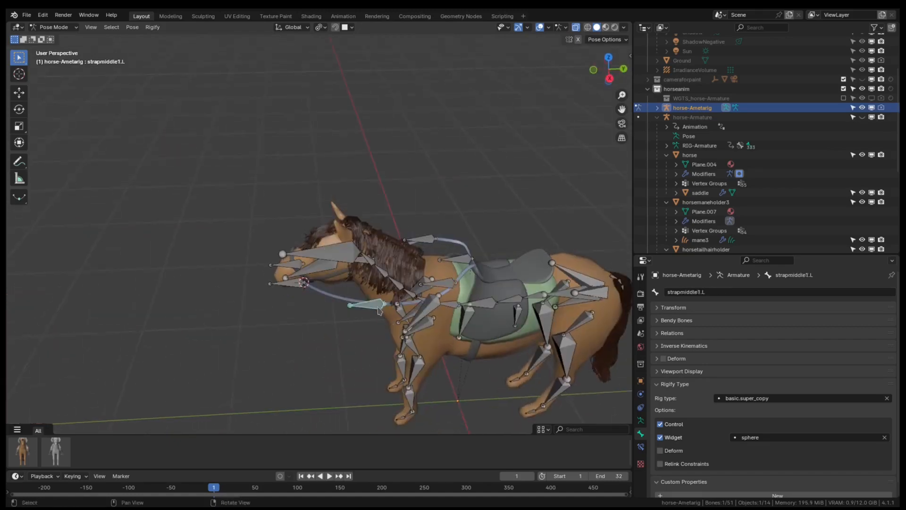
Return the metarig to Object Mode and regenerate the horse rig with Rigify.
{"action": "left_click", "coordinate": [640, 420]}
{"action": "key", "text": "Tab"}
{"action": "left_click", "coordinate": [394, 333]}
{"action": "left_click", "coordinate": [711, 407]}
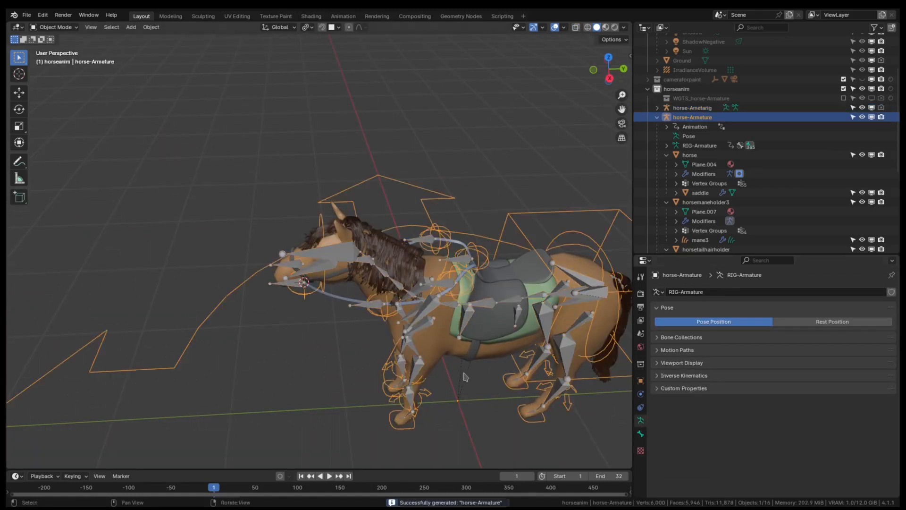
Hide the metarig and the generated horse rig, and enter Edit Mode on the straphands reins curve.
{"action": "middle_click_drag", "start_coordinate": [465, 376], "coordinate": [344, 360]}
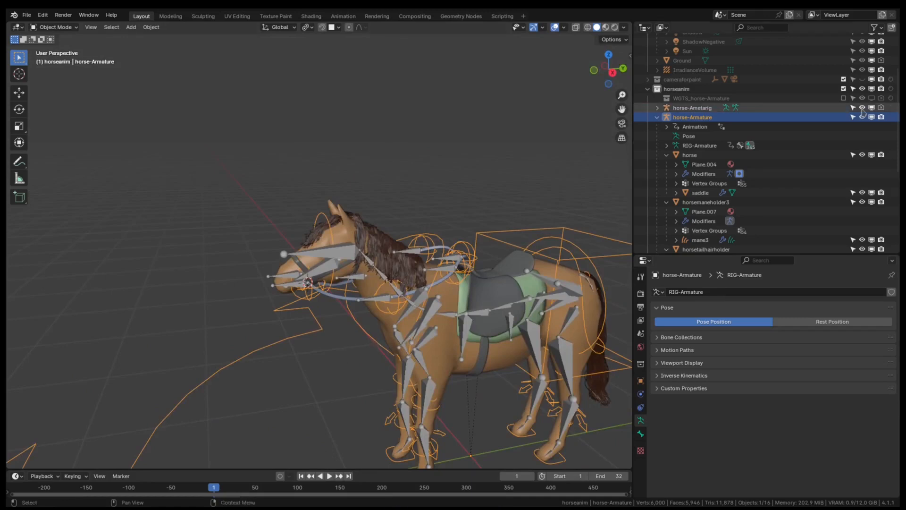
{"action": "key", "text": "h"}
{"action": "left_click", "coordinate": [439, 284]}
{"action": "key", "text": "Tab"}
Hook the reins curve's left end control point at the horse's mouth to a new empty.
{"action": "left_click", "coordinate": [514, 281]}
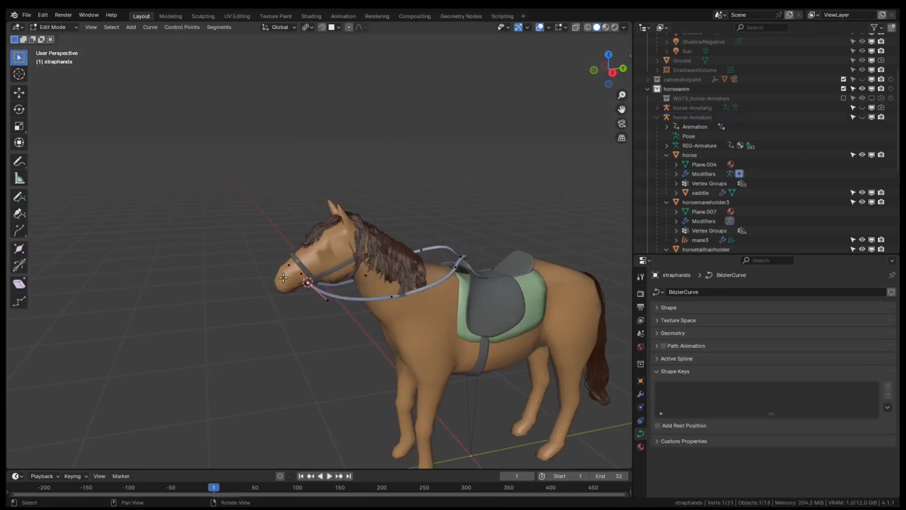
{"action": "mouse_move", "coordinate": [295, 279]}
{"action": "middle_mouse_down"}
{"action": "mouse_move", "coordinate": [342, 306]}
{"action": "mouse_move", "coordinate": [283, 273]}
{"action": "middle_mouse_up"}
{"action": "key", "text": "shift+h"}
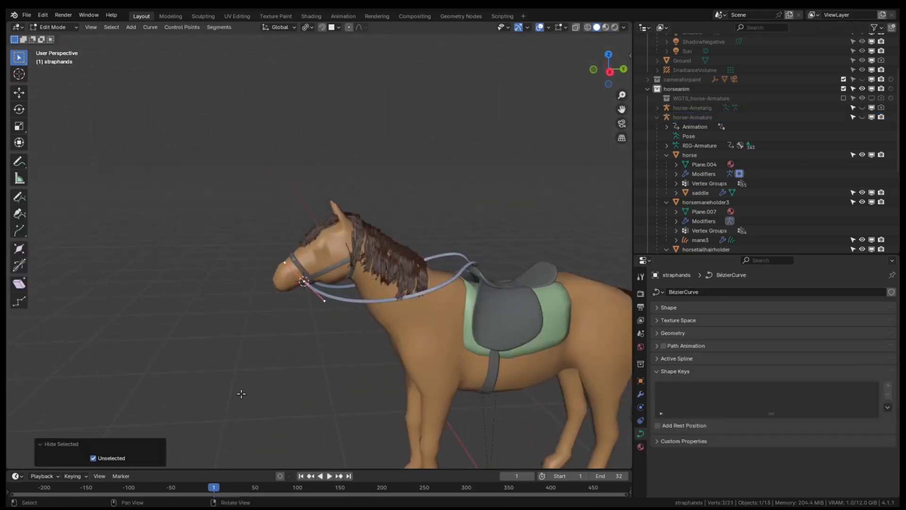
{"action": "key", "text": "ctrl+z"}
{"action": "key", "text": "ctrl+h"}
{"action": "left_click", "coordinate": [258, 394]}
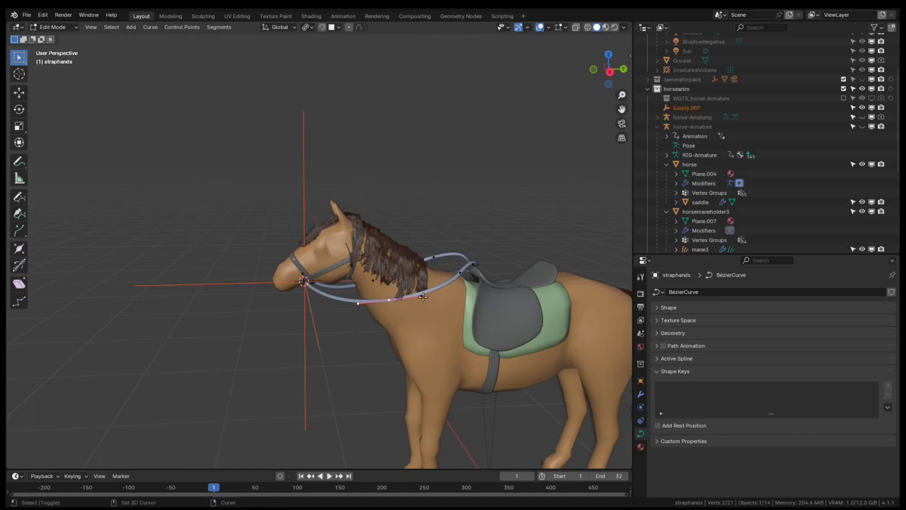
Hook the left control points beside the neck and near the saddle to a new empty each.
{"action": "left_click", "coordinate": [422, 297], "text": "shift"}
{"action": "key", "text": "ctrl+h"}
{"action": "left_click", "coordinate": [420, 301]}
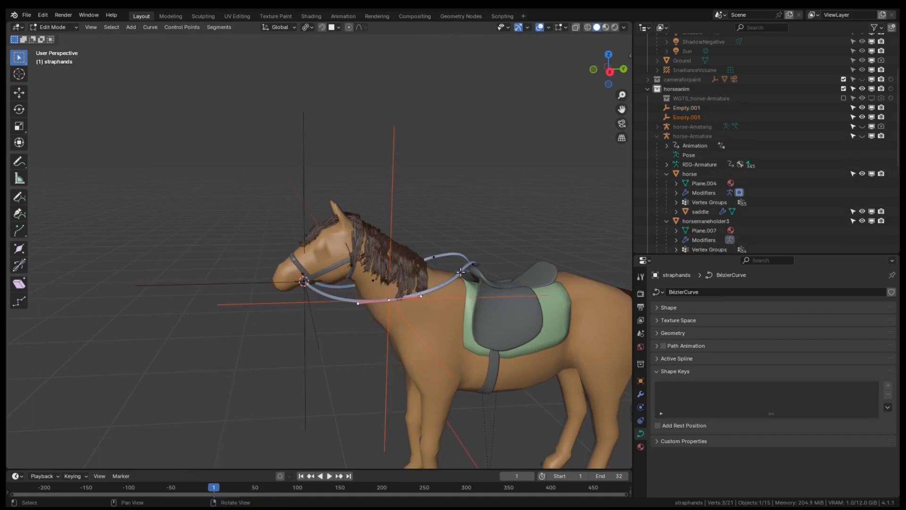
{"action": "key", "text": "ctrl+h"}
{"action": "left_click", "coordinate": [487, 282]}
Hook the three right control points of the reins to separate new empties and leave Edit Mode.
{"action": "middle_click_drag", "start_coordinate": [487, 282], "coordinate": [315, 334]}
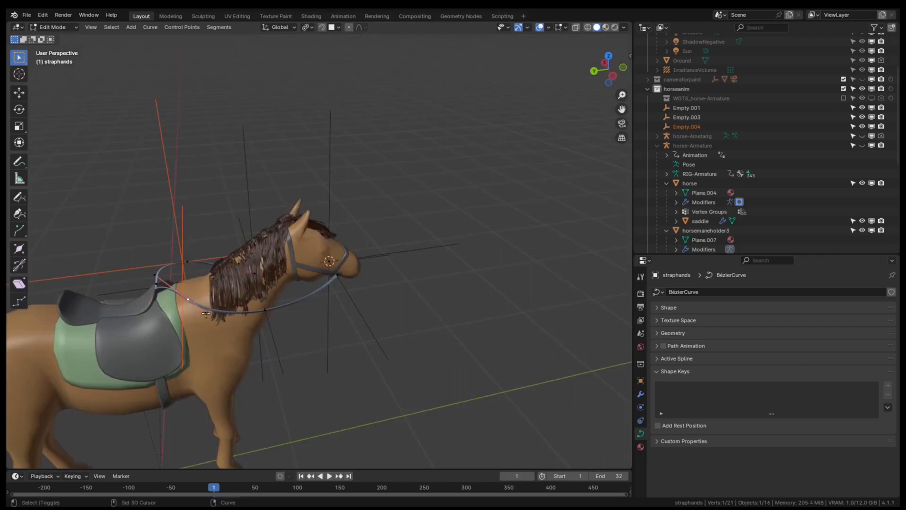
{"action": "key", "text": "ctrl+h"}
{"action": "left_click", "coordinate": [197, 334]}
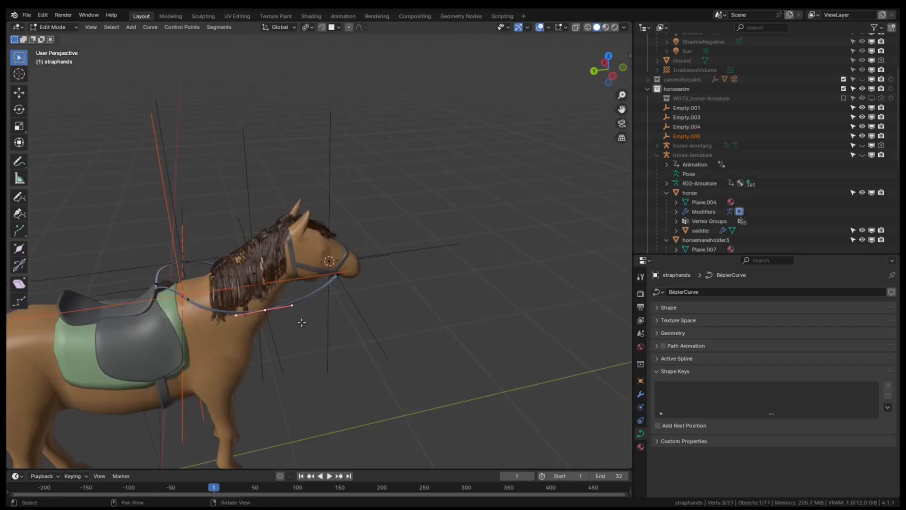
{"action": "key", "text": "ctrl+h"}
{"action": "left_click", "coordinate": [306, 327]}
{"action": "middle_click_drag", "start_coordinate": [330, 317], "coordinate": [329, 236]}
{"action": "key", "text": "ctrl+h"}
{"action": "left_click", "coordinate": [337, 303]}
{"action": "key", "text": "Tab"}
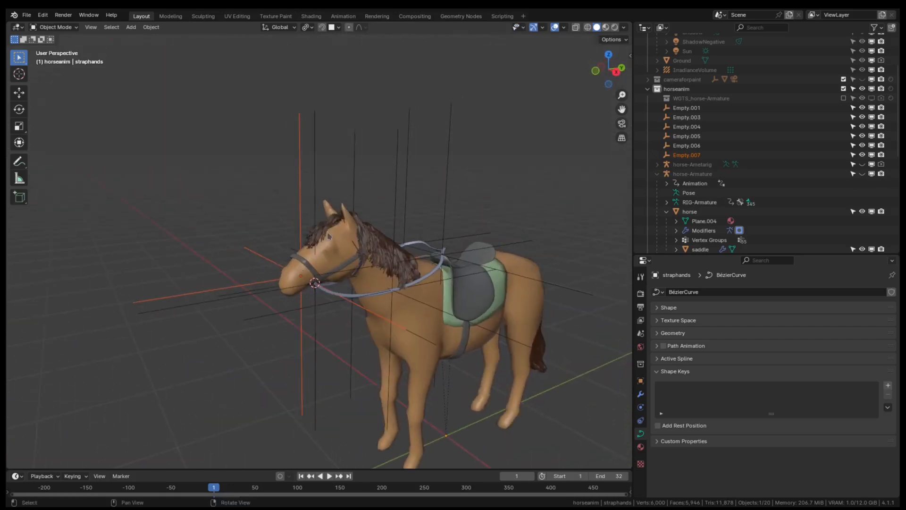
Rename the reins curve's first Hook modifier strapcontrolmiddleend to match its bone.
{"action": "left_click", "coordinate": [388, 270]}
{"action": "left_click", "coordinate": [353, 294]}
{"action": "middle_click_drag", "start_coordinate": [353, 295], "coordinate": [307, 331]}
{"action": "left_click", "coordinate": [387, 305]}
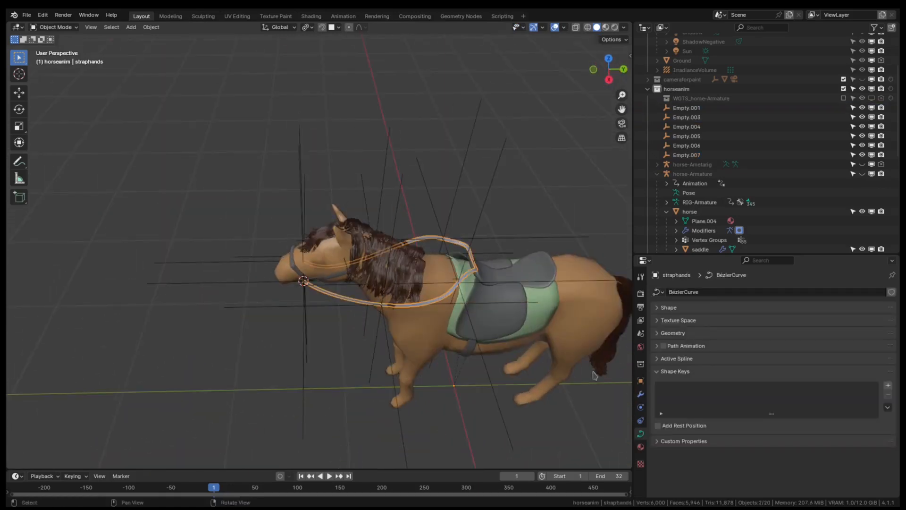
{"action": "left_click", "coordinate": [641, 393]}
{"action": "left_click", "coordinate": [829, 333]}
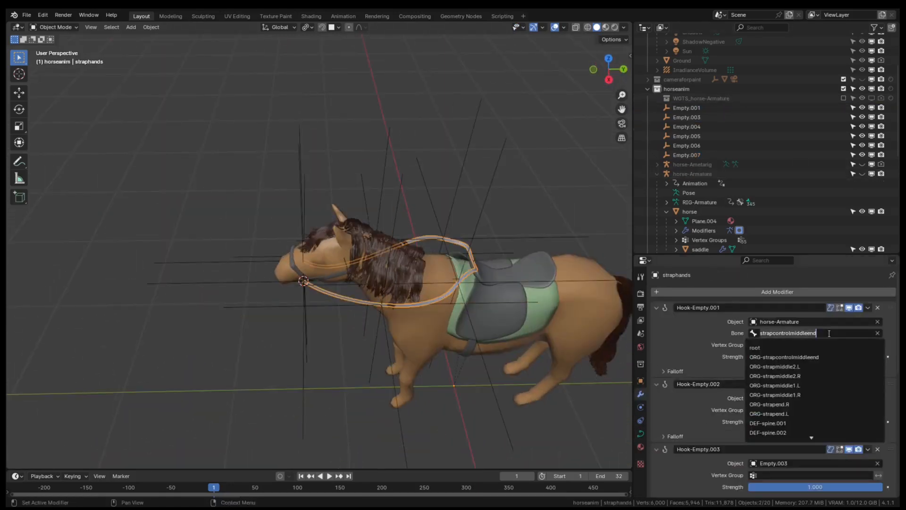
{"action": "key", "text": "Return"}
{"action": "left_click", "coordinate": [698, 308]}
{"action": "key", "text": "ctrl+v"}
Set the target object of the Hook-Empty.002 modifier to horse-Armature.
{"action": "left_click", "coordinate": [781, 398]}
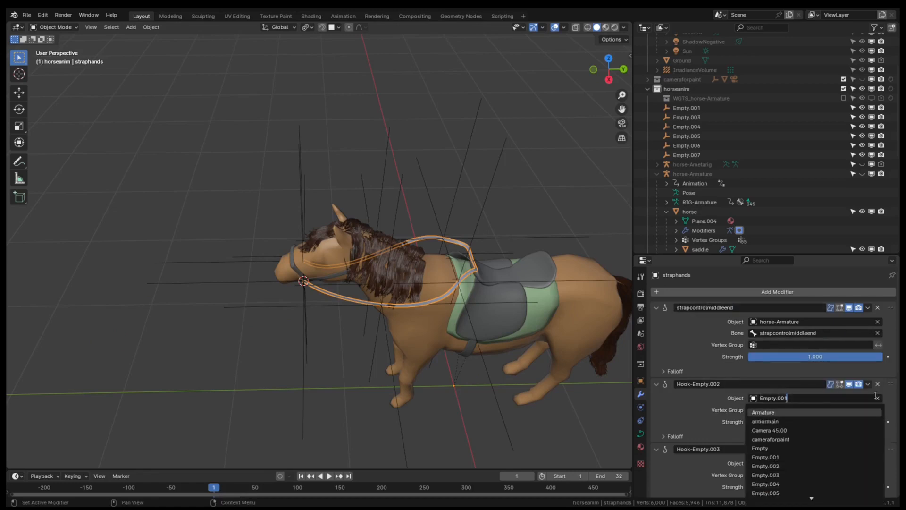
{"action": "left_click", "coordinate": [802, 322]}
{"action": "left_click", "coordinate": [802, 322]}
{"action": "key", "text": "ctrl+c"}
{"action": "key", "text": "Return"}
{"action": "left_click", "coordinate": [783, 398]}
{"action": "key", "text": "ctrl+v"}
{"action": "key", "text": "Return"}
Set horse-Armature as the target object of the Hook-Empty.003 and Hook-Empty.004 modifiers.
{"action": "scroll", "coordinate": [789, 394], "scroll_direction": "down", "scroll_amount": 5}
{"action": "left_click", "coordinate": [791, 380]}
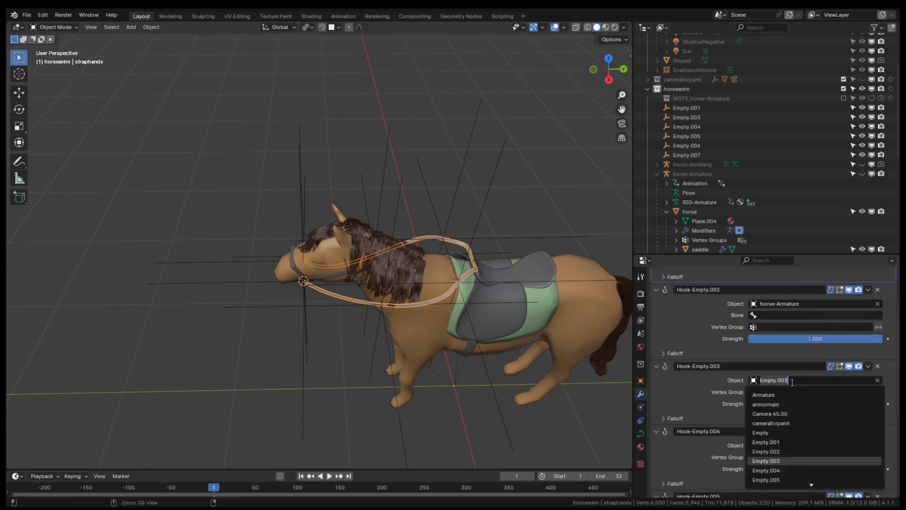
{"action": "key", "text": "ctrl+v"}
{"action": "key", "text": "Return"}
{"action": "scroll", "coordinate": [796, 381], "scroll_direction": "down", "scroll_amount": 4}
{"action": "left_click", "coordinate": [799, 381]}
{"action": "key", "text": "ctrl+v"}
{"action": "key", "text": "Return"}
{"action": "scroll", "coordinate": [800, 383], "scroll_direction": "down", "scroll_amount": 4}
Set horse-Armature as the target object of the Hook-Empty.005, Hook-Empty.006 and Hook-Empty.007 modifiers.
{"action": "left_click", "coordinate": [801, 383]}
{"action": "scroll", "coordinate": [800, 392], "scroll_direction": "down", "scroll_amount": 2}
{"action": "left_click", "coordinate": [798, 423]}
{"action": "key", "text": "ctrl+v"}
{"action": "key", "text": "Return"}
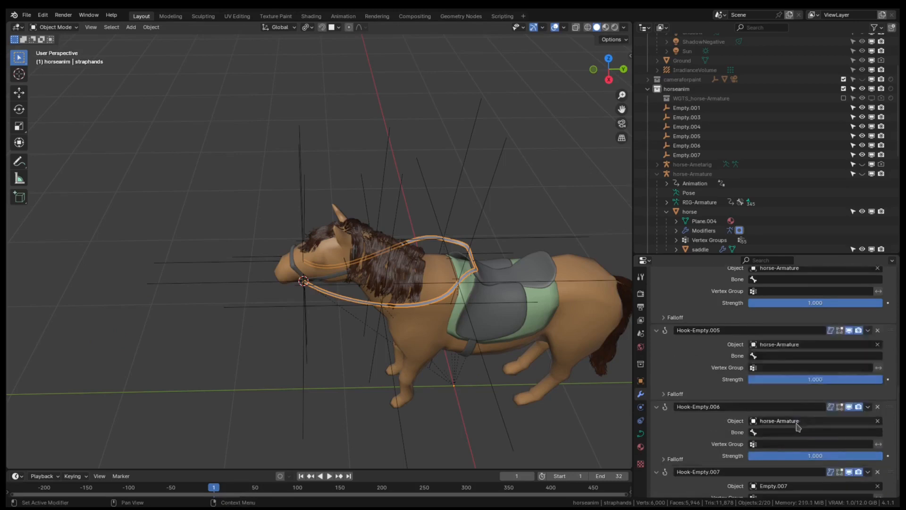
{"action": "scroll", "coordinate": [798, 427], "scroll_direction": "down", "scroll_amount": 2}
{"action": "left_click", "coordinate": [801, 452]}
{"action": "key", "text": "ctrl+v"}
{"action": "key", "text": "Return"}
Set the bone of the Hook-Empty.002 modifier to strapend.L.
{"action": "scroll", "coordinate": [808, 420], "scroll_direction": "up", "scroll_amount": 16}
{"action": "scroll", "coordinate": [818, 361], "scroll_direction": "up", "scroll_amount": 2}
{"action": "left_click", "coordinate": [802, 410]}
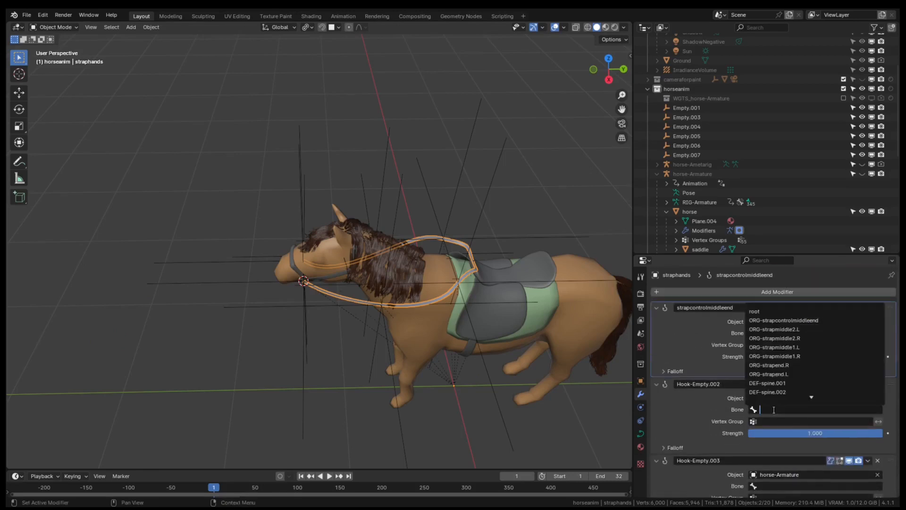
{"action": "type", "text": "stra"}
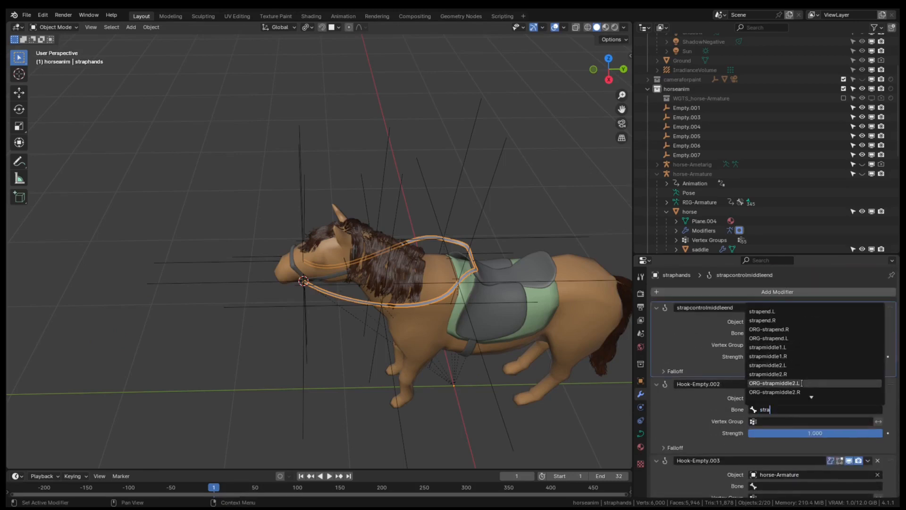
{"action": "scroll", "coordinate": [777, 322], "scroll_direction": "down", "scroll_amount": 1}
{"action": "scroll", "coordinate": [777, 323], "scroll_direction": "up", "scroll_amount": 1}
{"action": "left_click", "coordinate": [776, 312]}
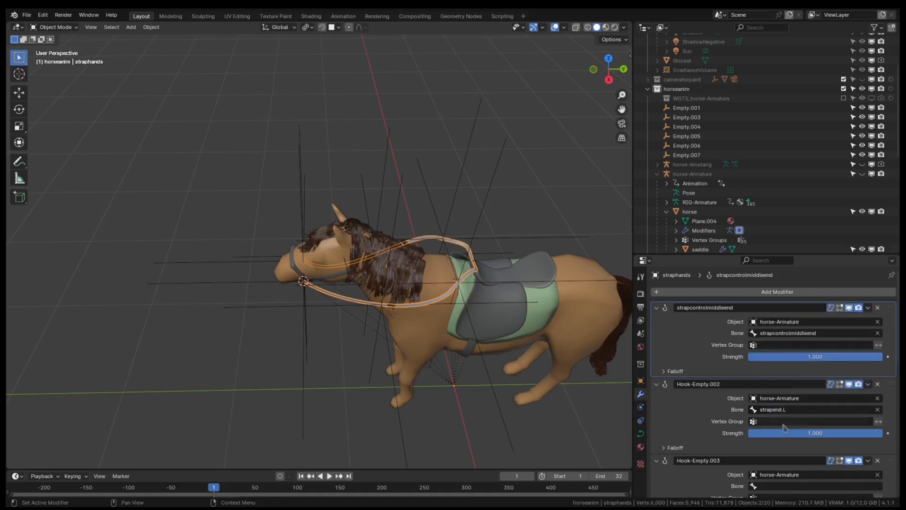
Rename the Hook-Empty.002 modifier as strapend.L to match its bone.
{"action": "left_click", "coordinate": [791, 409]}
{"action": "key", "text": "ctrl+c"}
{"action": "double_click", "coordinate": [725, 384]}
{"action": "key", "text": "ctrl+v"}
{"action": "key", "text": "Return"}
{"action": "scroll", "coordinate": [726, 387], "scroll_direction": "down", "scroll_amount": 4}
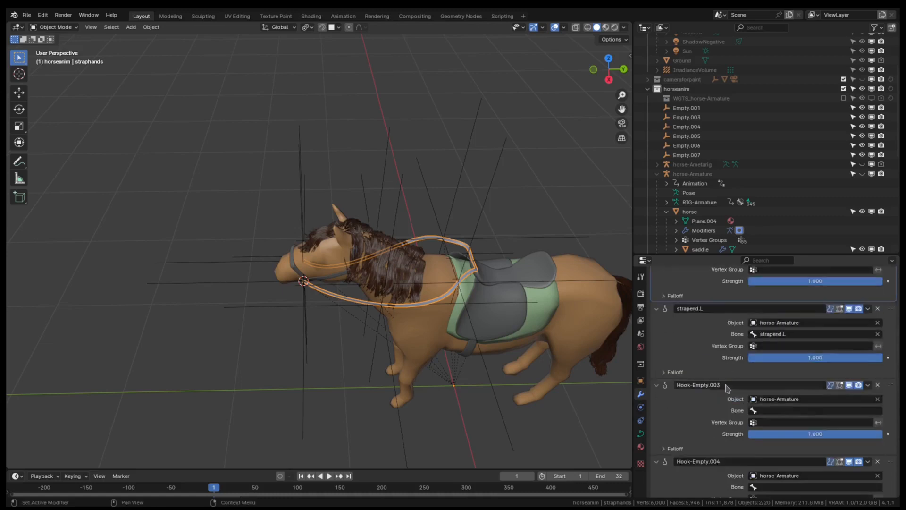
Set the bone of the Hook-Empty.003 modifier to strapmiddle1.L.
{"action": "left_click", "coordinate": [796, 411]}
{"action": "type", "text": "str"}
{"action": "left_click", "coordinate": [792, 356]}
{"action": "scroll", "coordinate": [789, 424], "scroll_direction": "down", "scroll_amount": 4}
Set the bone of the Hook-Empty.004 modifier to strapmiddle2.L.
{"action": "left_click", "coordinate": [793, 393]}
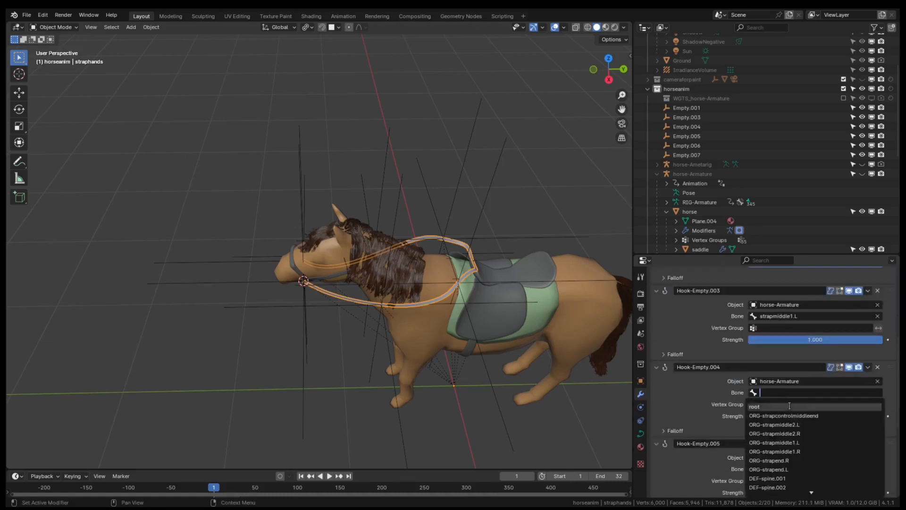
{"action": "left_click", "coordinate": [794, 425]}
{"action": "left_click", "coordinate": [796, 393]}
{"action": "scroll", "coordinate": [794, 460], "scroll_direction": "down", "scroll_amount": 20}
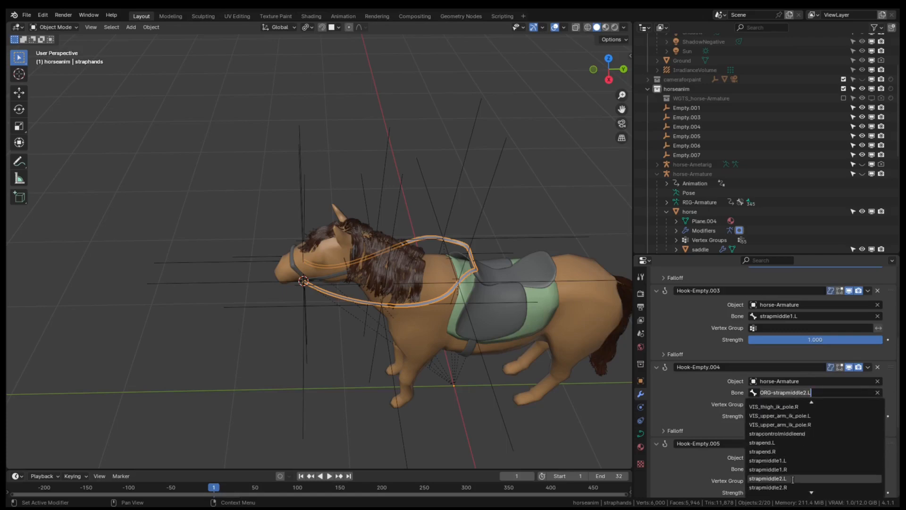
{"action": "left_click", "coordinate": [793, 478]}
{"action": "scroll", "coordinate": [792, 448], "scroll_direction": "down", "scroll_amount": 8}
Check where Empty.005 sits on the reins and set the Hook-Empty.005 modifier's bone to strapmiddle2.R.
{"action": "left_click", "coordinate": [701, 137]}
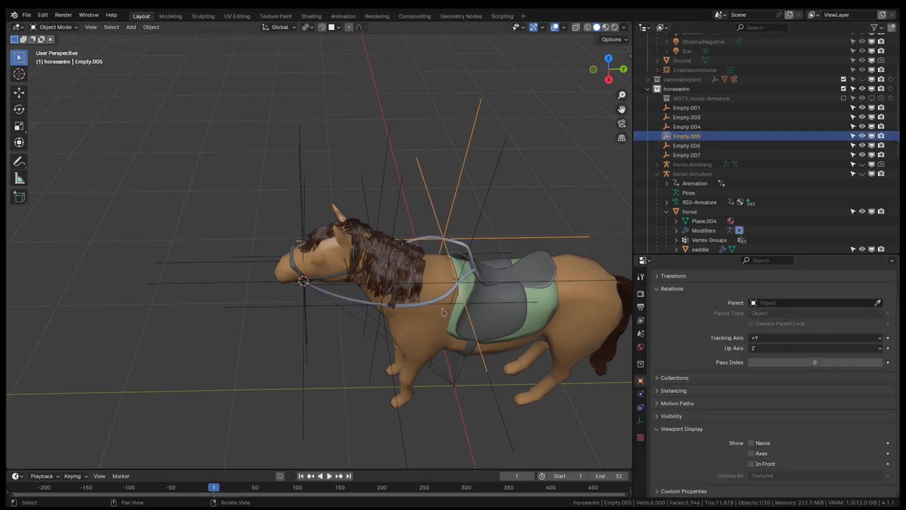
{"action": "middle_click_drag", "start_coordinate": [566, 283], "coordinate": [590, 349]}
{"action": "left_click", "coordinate": [394, 214]}
{"action": "scroll", "coordinate": [758, 435], "scroll_direction": "down", "scroll_amount": 10}
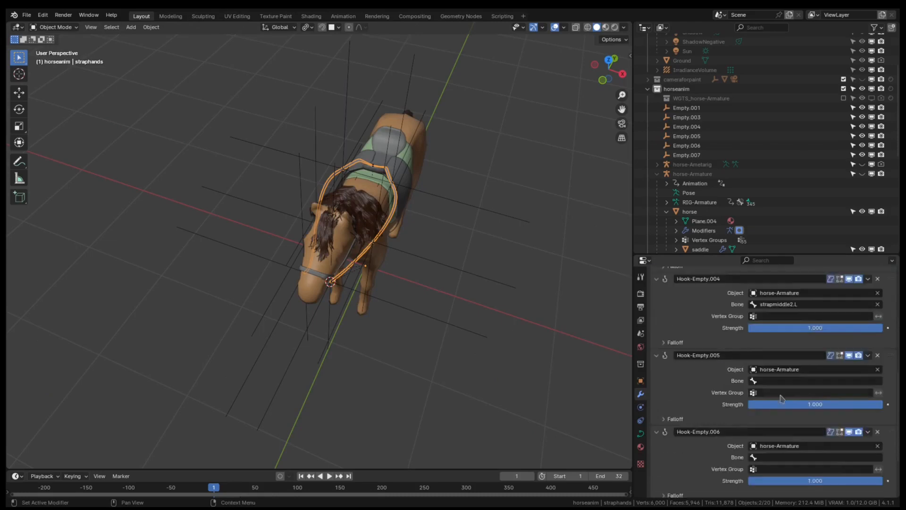
{"action": "left_click", "coordinate": [802, 381]}
{"action": "type", "text": "midd"}
{"action": "left_click", "coordinate": [795, 423]}
{"action": "scroll", "coordinate": [794, 420], "scroll_direction": "down", "scroll_amount": 4}
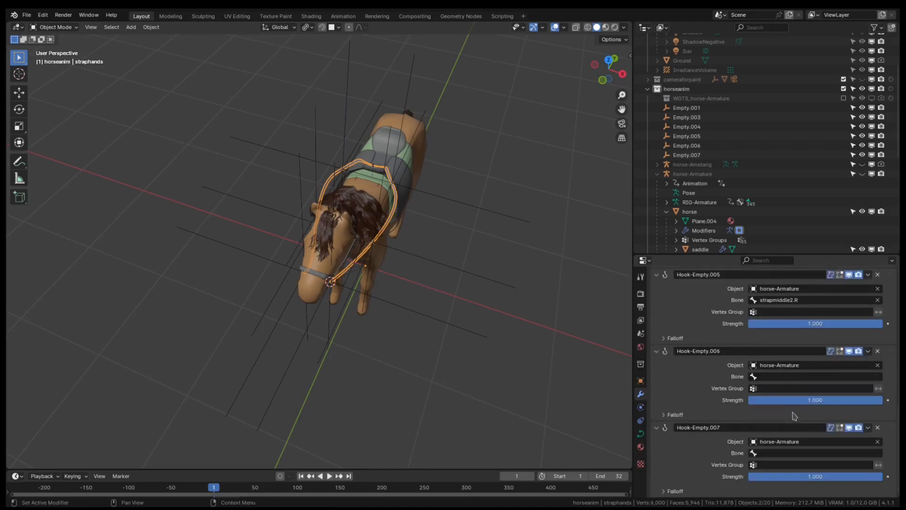
Check where Empty.006 sits on the reins and set the Hook-Empty.006 modifier's bone to strapmiddle1.R.
{"action": "left_click", "coordinate": [690, 145]}
{"action": "left_click", "coordinate": [397, 206]}
{"action": "scroll", "coordinate": [794, 401], "scroll_direction": "down", "scroll_amount": 5}
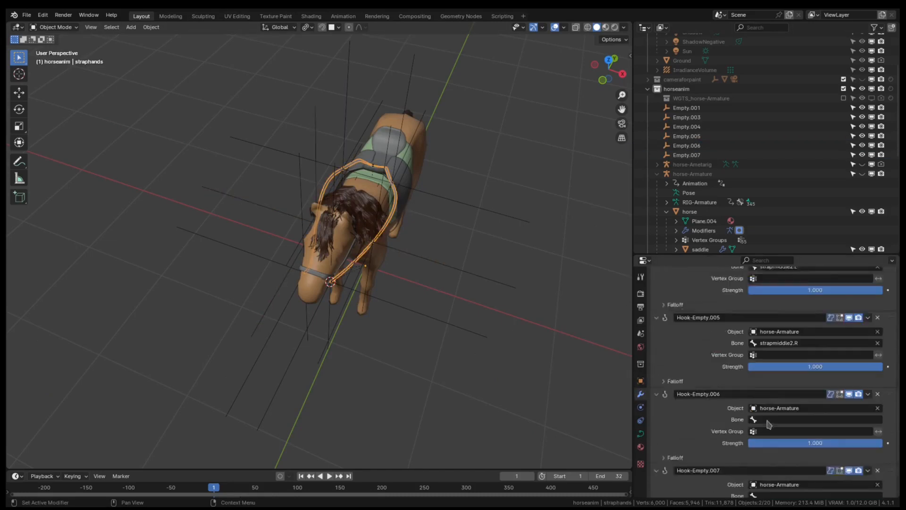
{"action": "left_click", "coordinate": [794, 401]}
{"action": "type", "text": "midd"}
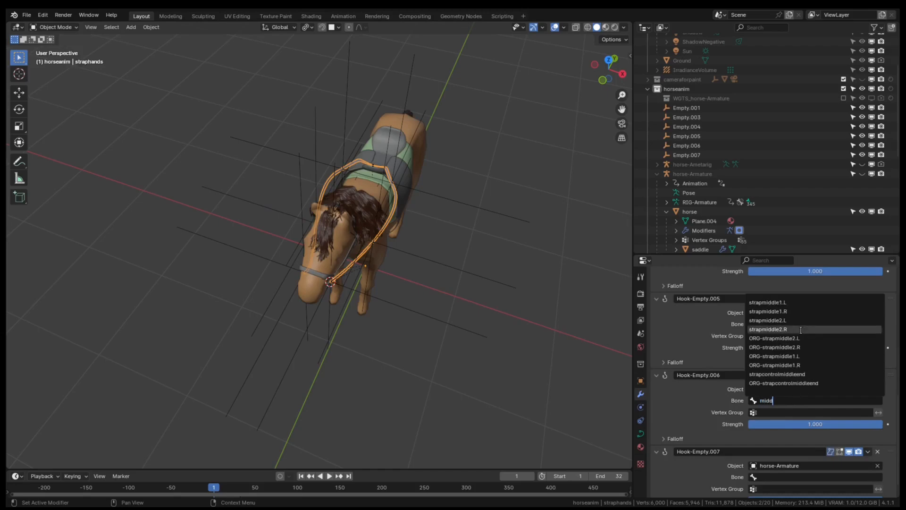
{"action": "left_click", "coordinate": [785, 311]}
{"action": "scroll", "coordinate": [782, 423], "scroll_direction": "down", "scroll_amount": 1}
Set the bone of the Hook-Empty.007 modifier to strapend.R and rename the modifier as strapend.R.
{"action": "left_click", "coordinate": [782, 454]}
{"action": "type", "text": "end"}
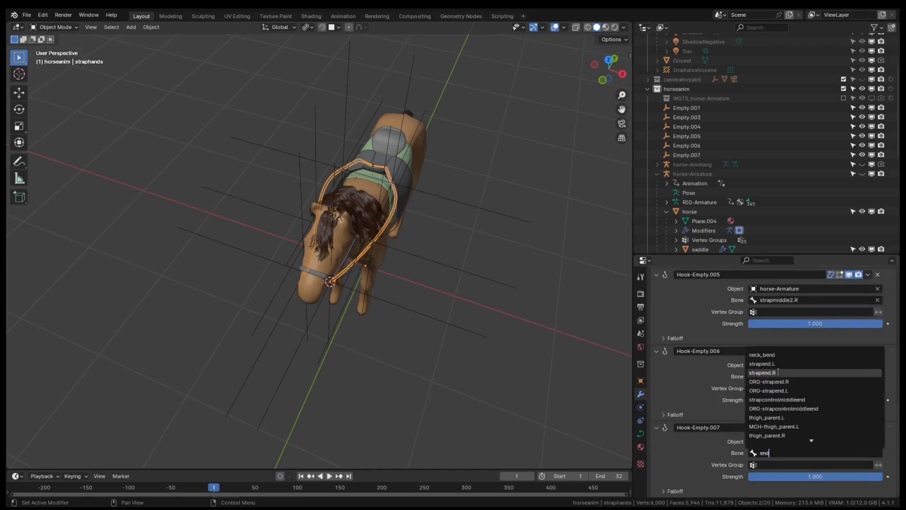
{"action": "left_click", "coordinate": [793, 363]}
{"action": "left_click", "coordinate": [801, 453]}
{"action": "left_click", "coordinate": [727, 433]}
Rename the Hook-Empty.006 modifier as strapmiddle1.R and the Hook-Empty.005 modifier as strapmiddle2.R.
{"action": "left_click", "coordinate": [801, 378]}
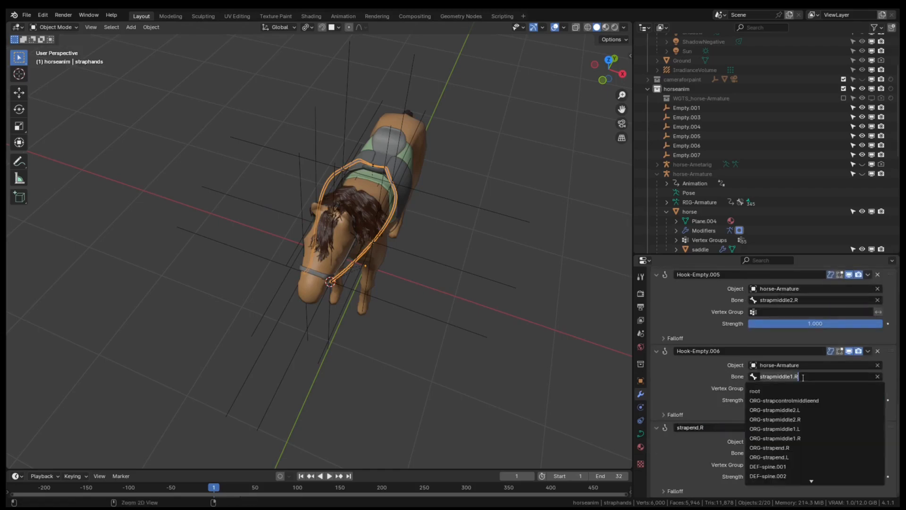
{"action": "key", "text": "ctrl+c"}
{"action": "left_click", "coordinate": [742, 353]}
{"action": "key", "text": "ctrl+v"}
{"action": "left_click", "coordinate": [802, 302]}
{"action": "key", "text": "ctrl+c"}
{"action": "left_click", "coordinate": [724, 278]}
{"action": "key", "text": "ctrl+v"}
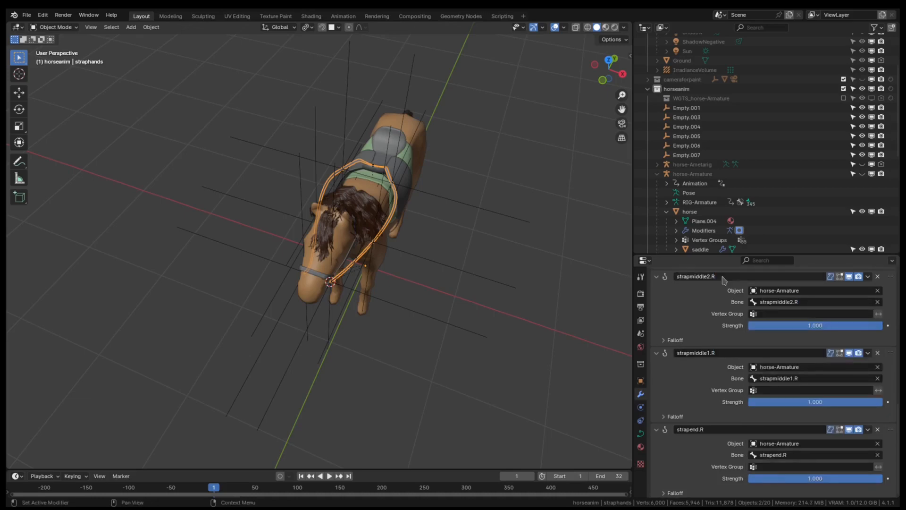
{"action": "scroll", "coordinate": [727, 284], "scroll_direction": "up", "scroll_amount": 6}
Rename the Hook-Empty.004 modifier as strapmiddle2.L and the Hook-Empty.003 modifier as strapmiddle1.L.
{"action": "left_click", "coordinate": [786, 376]}
{"action": "left_click", "coordinate": [746, 354]}
{"action": "key", "text": "ctrl+v"}
{"action": "key", "text": "Return"}
{"action": "scroll", "coordinate": [744, 355], "scroll_direction": "up", "scroll_amount": 2}
{"action": "left_click", "coordinate": [807, 356]}
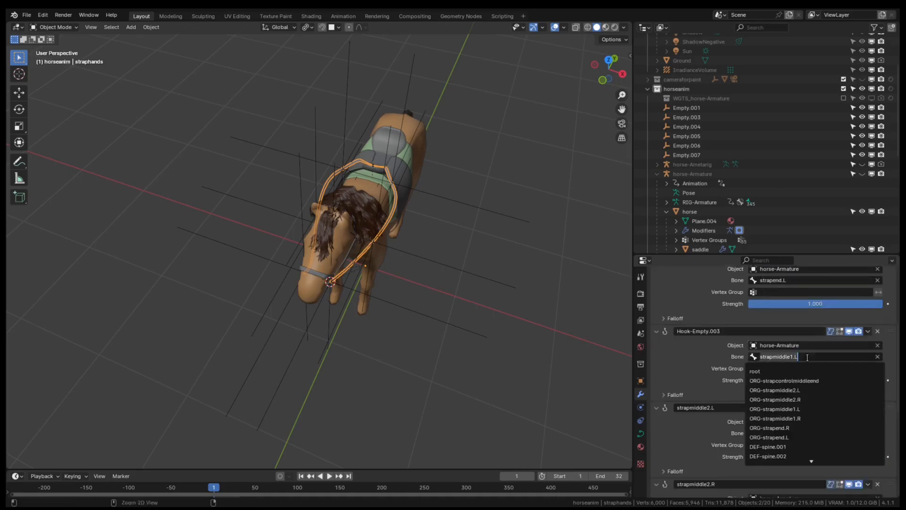
{"action": "key", "text": "ctrl+c"}
{"action": "left_click", "coordinate": [724, 331]}
{"action": "key", "text": "ctrl+v"}
{"action": "key", "text": "Return"}
{"action": "scroll", "coordinate": [726, 332], "scroll_direction": "up", "scroll_amount": 3}
{"action": "scroll", "coordinate": [714, 378], "scroll_direction": "down", "scroll_amount": 8}
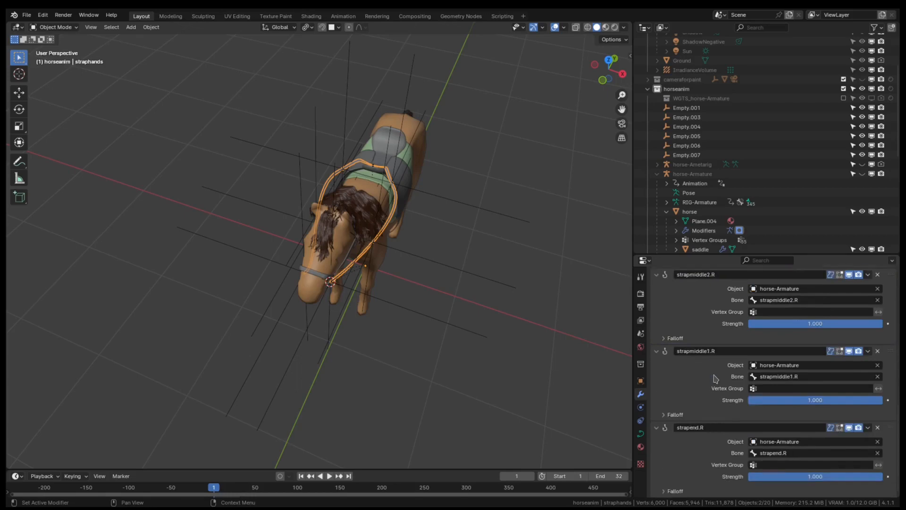
Delete the six leftover empties, Empty.001 and Empty.003 to Empty.007, around the horse.
{"action": "middle_click_drag", "start_coordinate": [520, 255], "coordinate": [349, 224]}
{"action": "left_click", "coordinate": [299, 156]}
{"action": "left_click", "coordinate": [307, 151], "text": "shift"}
{"action": "left_click", "coordinate": [373, 141], "text": "shift"}
{"action": "left_click", "coordinate": [406, 154], "text": "shift"}
{"action": "left_click", "coordinate": [443, 139], "text": "shift"}
{"action": "left_click", "coordinate": [485, 137], "text": "shift"}
{"action": "key", "text": "Delete"}
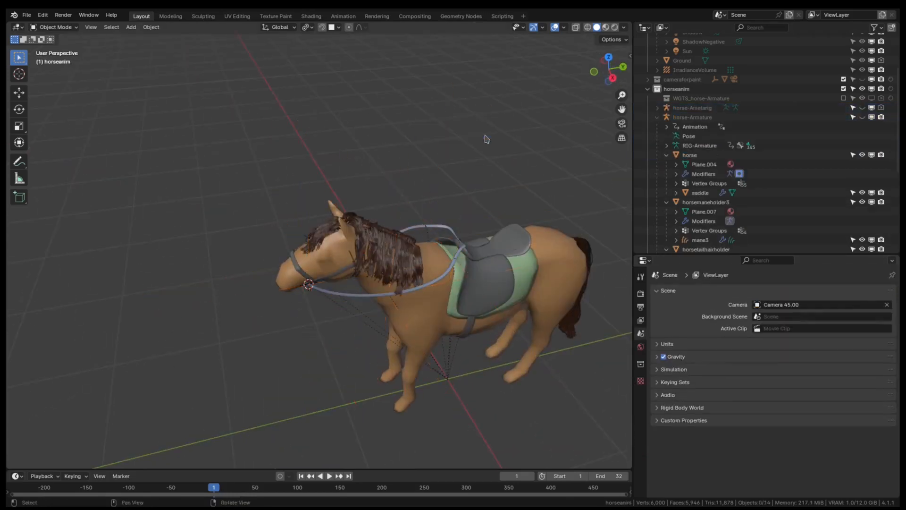
Unhide horse-Armature and put it in Pose Mode.
{"action": "middle_click_drag", "start_coordinate": [485, 137], "coordinate": [474, 124]}
{"action": "left_click", "coordinate": [862, 117]}
{"action": "left_click", "coordinate": [457, 291]}
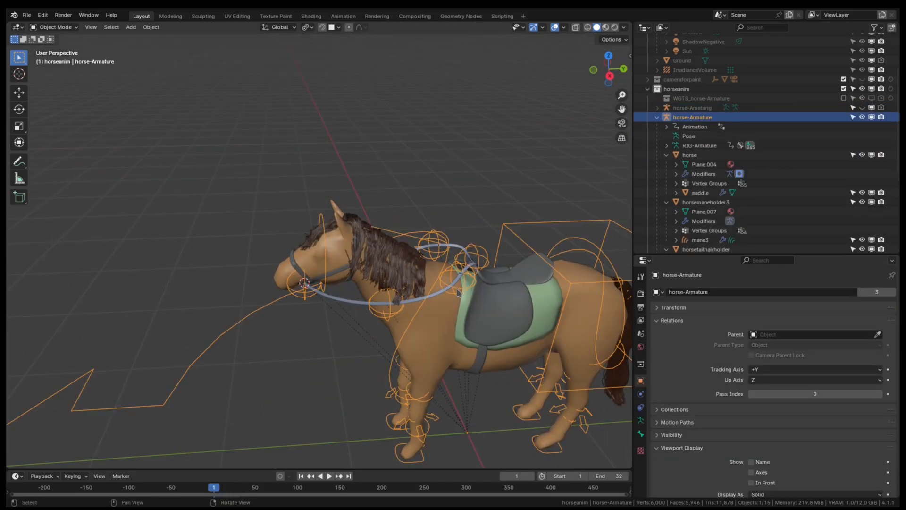
{"action": "middle_click_drag", "start_coordinate": [510, 359], "coordinate": [502, 331]}
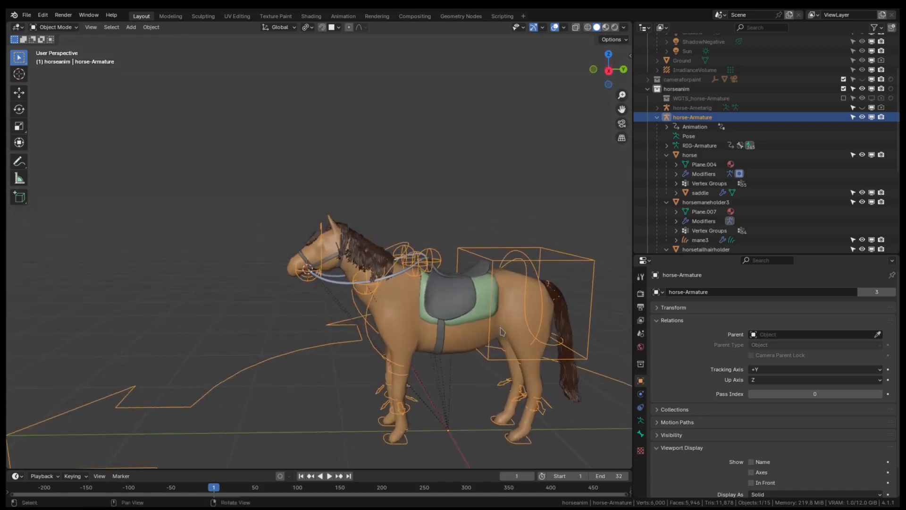
{"action": "key", "text": "ctrl+Tab"}
{"action": "left_click", "coordinate": [495, 385]}
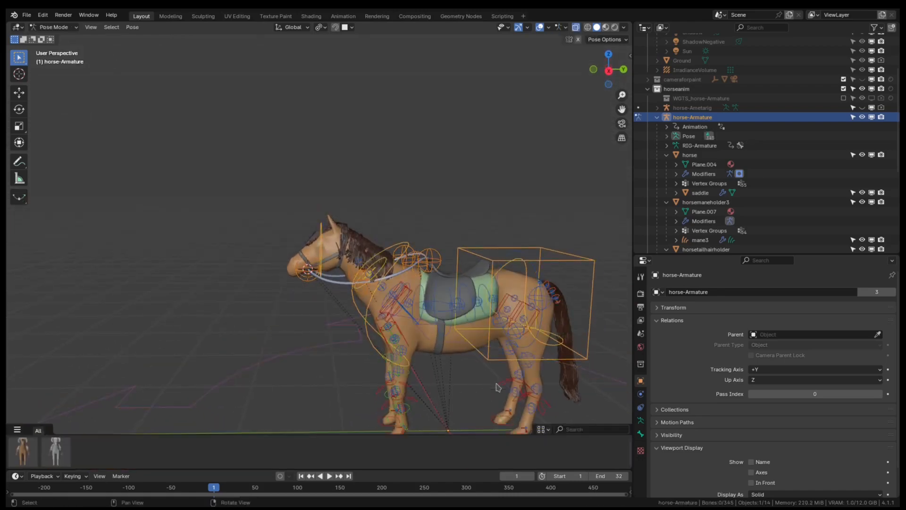
Test the reins by moving the strapend.L bone and returning it to its start, and select strapmiddle1.L.
{"action": "middle_click_drag", "start_coordinate": [417, 313], "coordinate": [352, 299]}
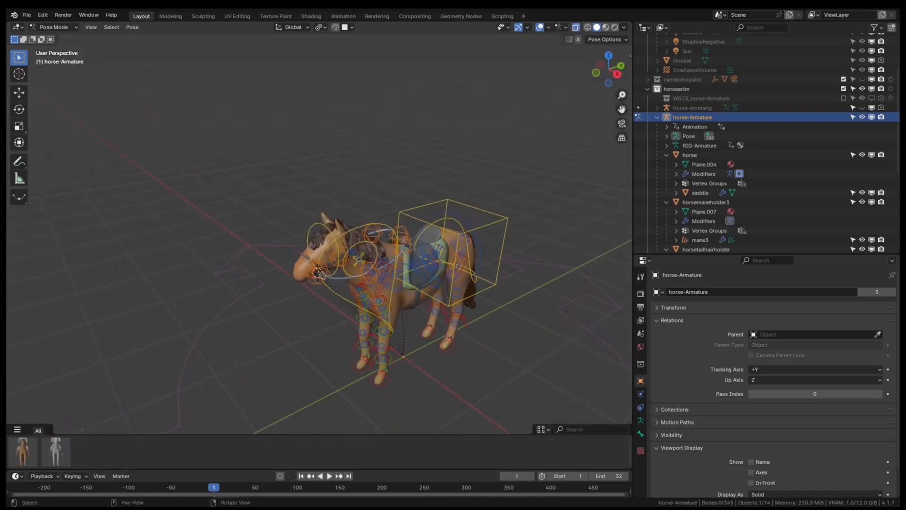
{"action": "key", "text": "g"}
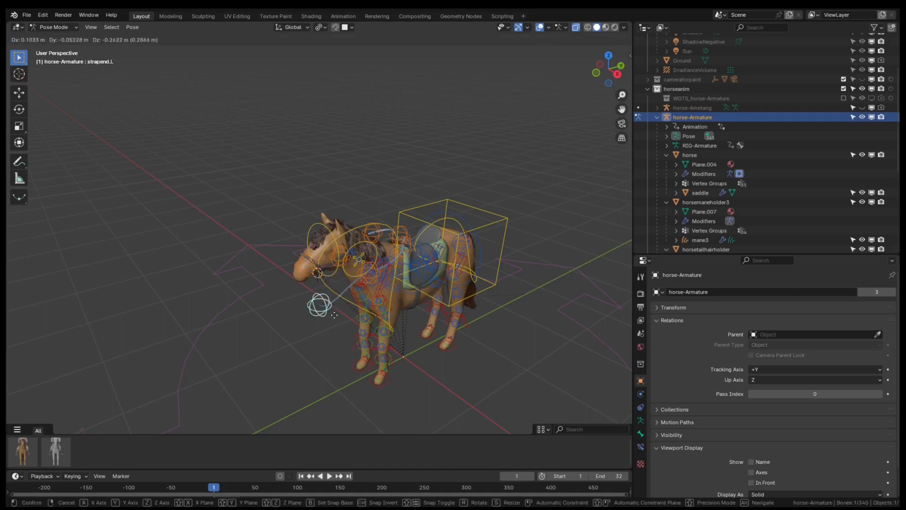
{"action": "key", "text": "0"}
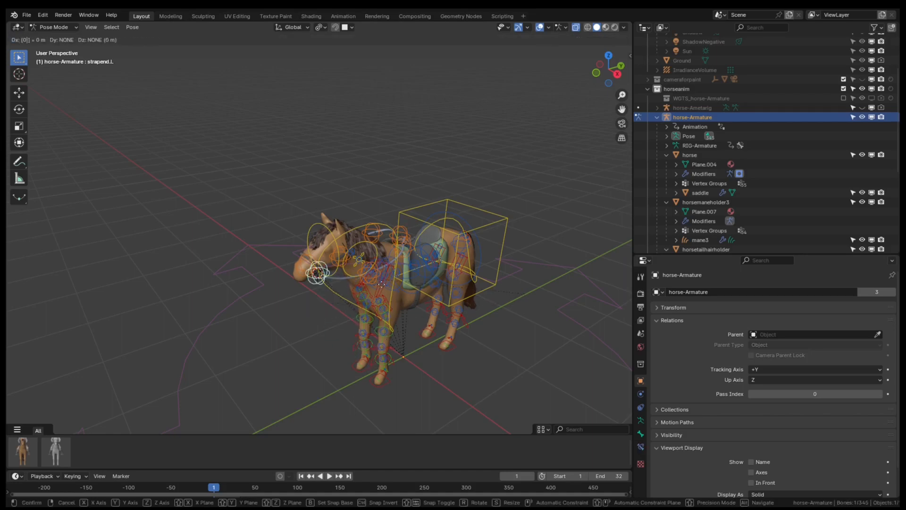
{"action": "key", "text": "Return"}
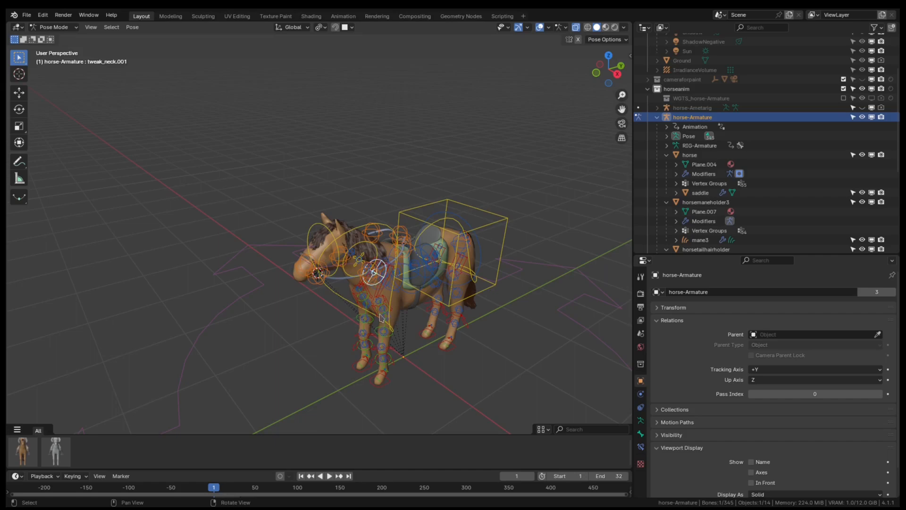
{"action": "right_click_drag", "start_coordinate": [382, 317], "coordinate": [359, 283]}
{"action": "left_click", "coordinate": [359, 281]}
{"action": "right_click_drag", "start_coordinate": [454, 282], "coordinate": [483, 298]}
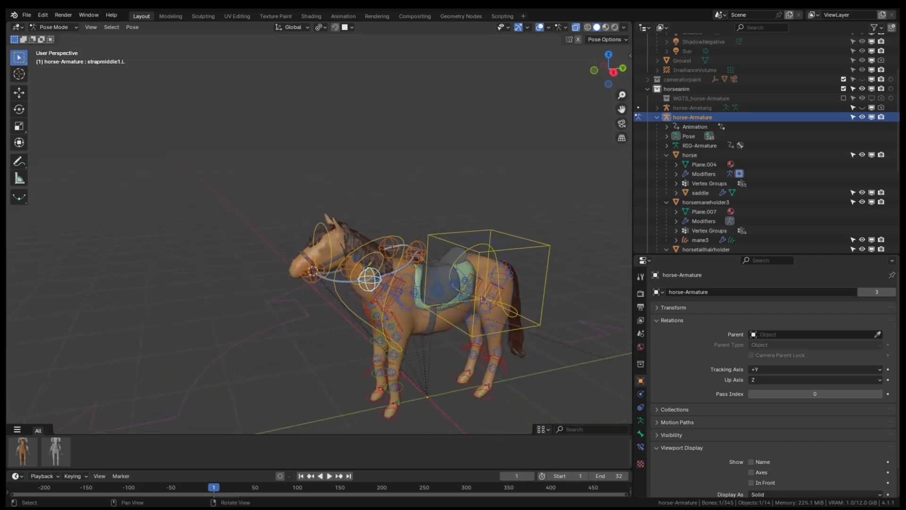
Hide the Tail, Leg.L and Leg.R IK, and both leg Tweak layers of the rig.
{"action": "left_click", "coordinate": [630, 56]}
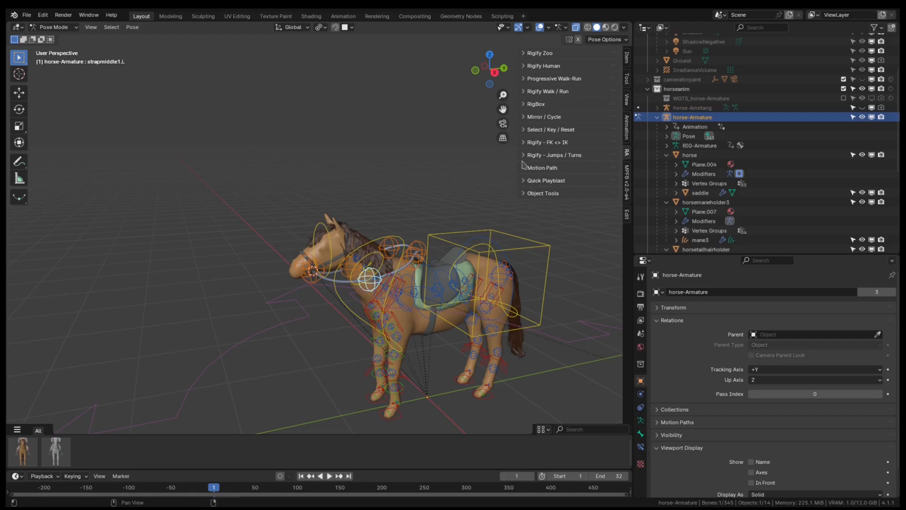
{"action": "left_click", "coordinate": [627, 58]}
{"action": "left_click", "coordinate": [564, 353]}
{"action": "left_click", "coordinate": [556, 340]}
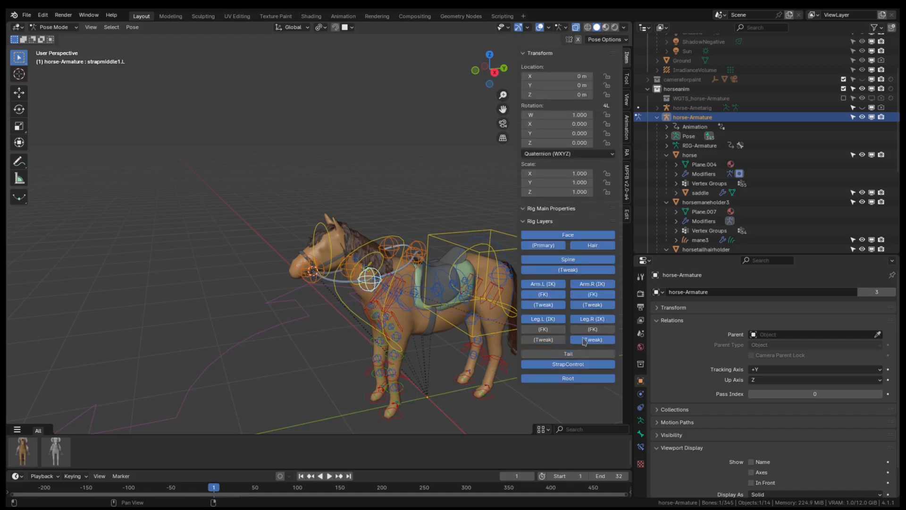
{"action": "left_click", "coordinate": [586, 340]}
{"action": "left_click", "coordinate": [588, 320]}
{"action": "left_click", "coordinate": [543, 319]}
Hide the IK, FK and Tweak layers of Arm.L and Arm.R in the rig.
{"action": "left_click", "coordinate": [543, 304]}
{"action": "left_click", "coordinate": [543, 294]}
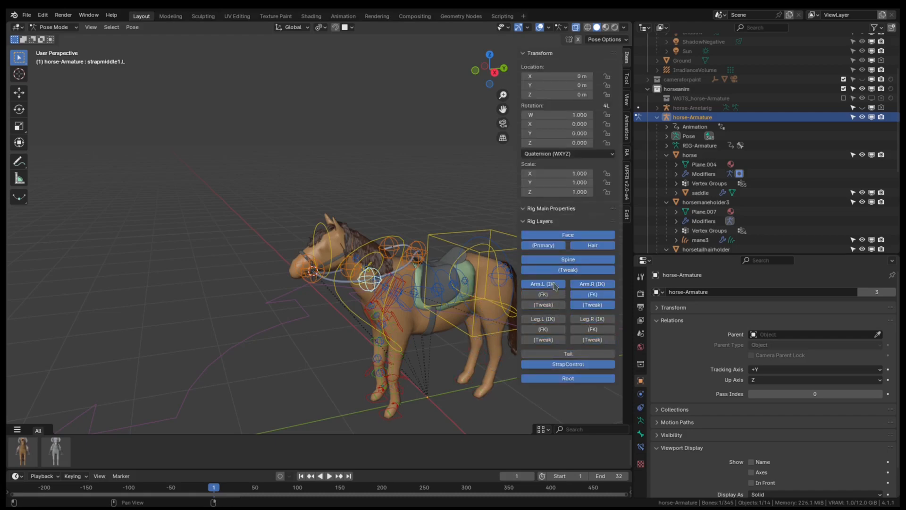
{"action": "left_click", "coordinate": [543, 283]}
{"action": "left_click", "coordinate": [602, 284]}
{"action": "left_click", "coordinate": [596, 294]}
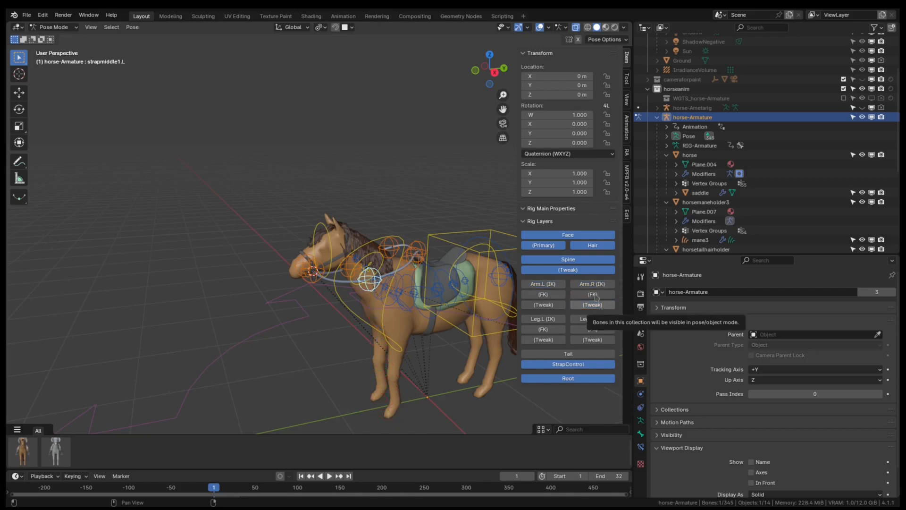
{"action": "left_click", "coordinate": [596, 304]}
Hide the Spine, spine Tweak, Hair, Primary and Face layers of the rig.
{"action": "left_click", "coordinate": [588, 270]}
{"action": "left_click", "coordinate": [568, 260]}
{"action": "left_click", "coordinate": [592, 245]}
{"action": "left_click", "coordinate": [543, 245]}
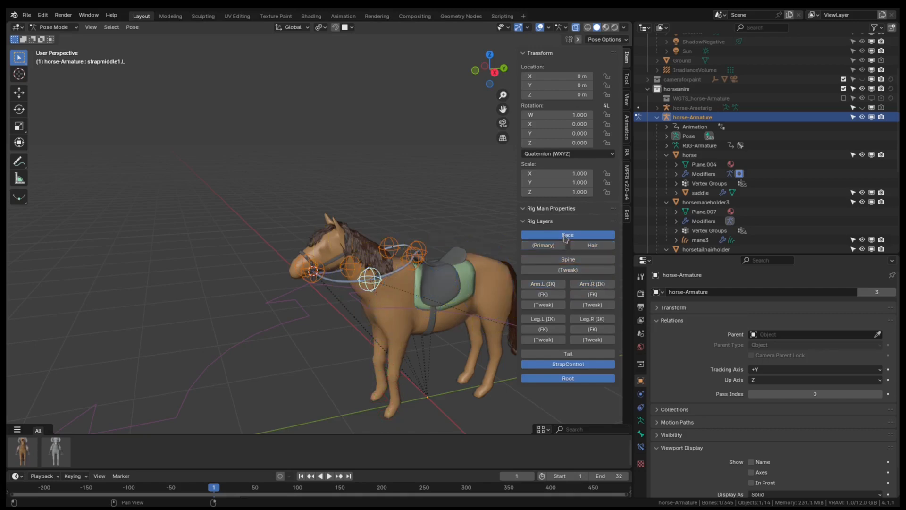
{"action": "left_click", "coordinate": [568, 235]}
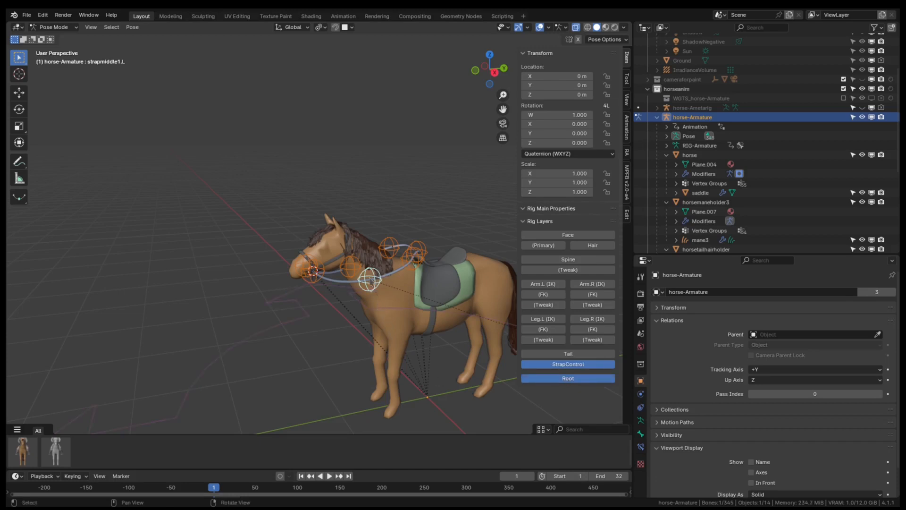
Hide the StrapControl rig layer and show it again to check which bones it controls.
{"action": "left_click", "coordinate": [536, 364]}
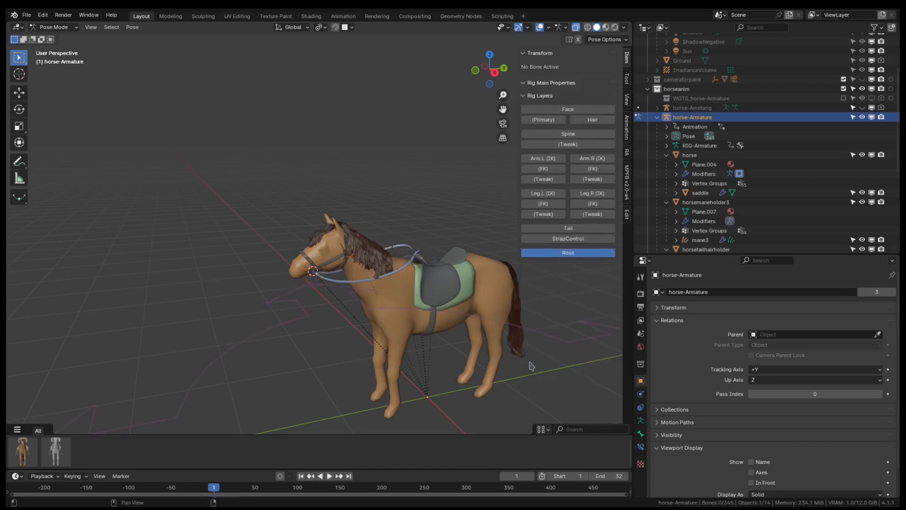
{"action": "left_click", "coordinate": [556, 239]}
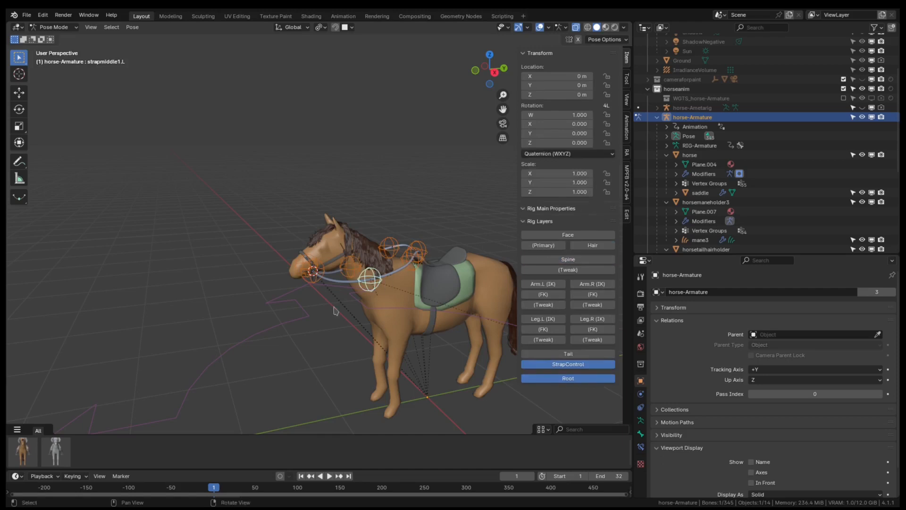
{"action": "scroll", "coordinate": [381, 328], "scroll_direction": "up", "scroll_amount": 2}
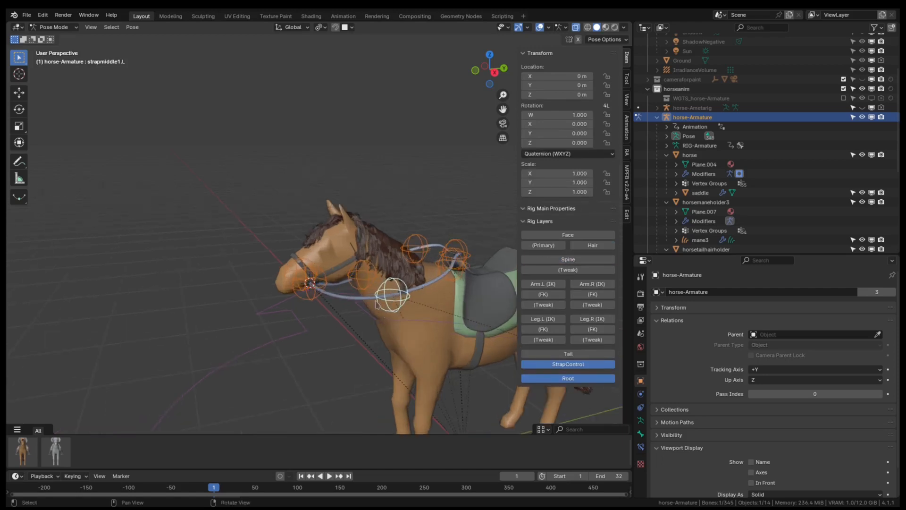
Test how the reins follow by moving the strapmiddle1.L bone down, and cancel the move.
{"action": "left_click", "coordinate": [357, 276]}
{"action": "middle_click_drag", "start_coordinate": [357, 276], "coordinate": [413, 288]}
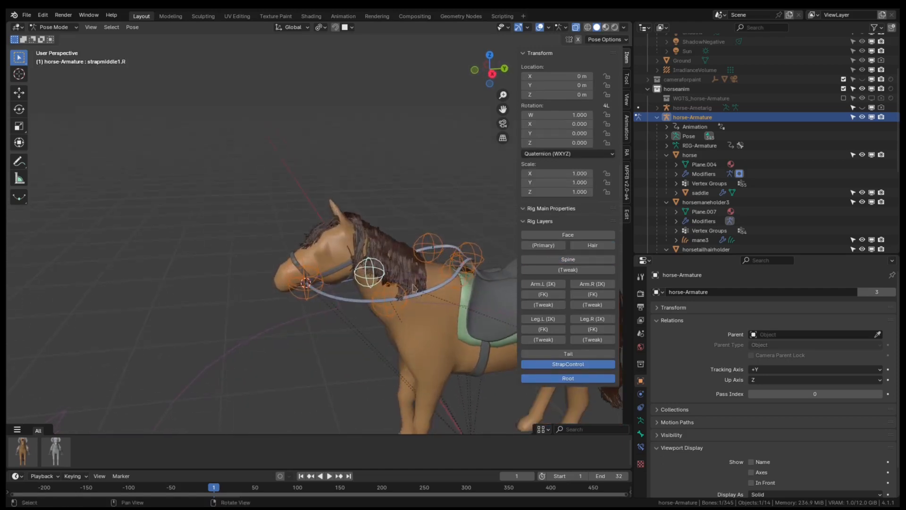
{"action": "left_click", "coordinate": [397, 310]}
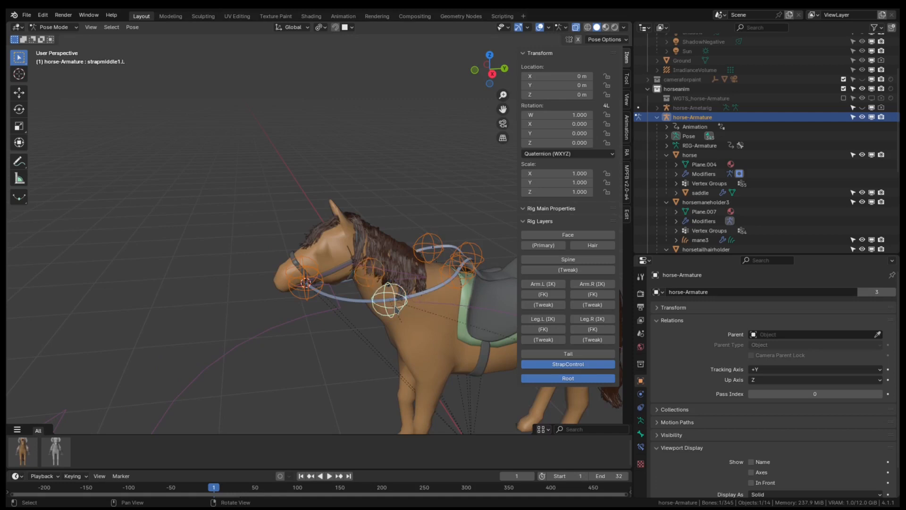
{"action": "key", "text": "g"}
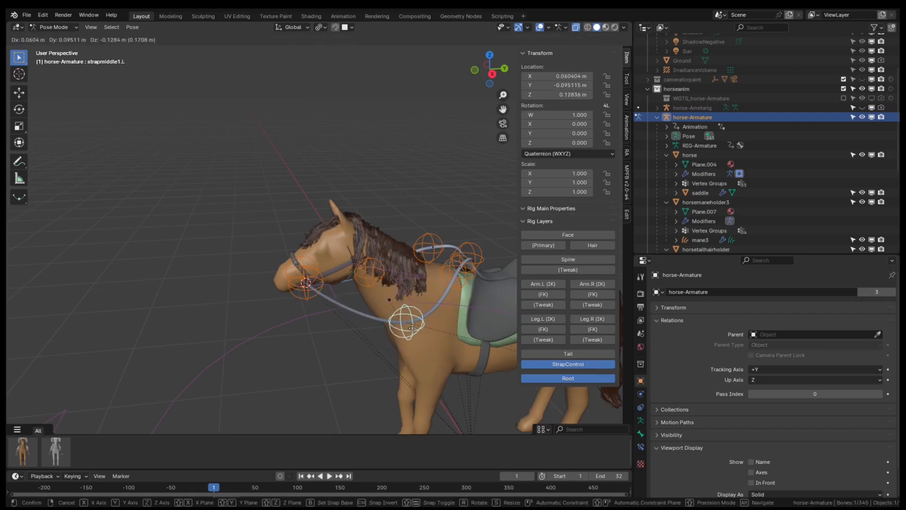
{"action": "right_click", "coordinate": [413, 328]}
Test how the reins follow the strapmiddle2.L bone with a trial move, and cancel it.
{"action": "middle_click_drag", "start_coordinate": [451, 324], "coordinate": [419, 332]}
{"action": "left_click", "coordinate": [433, 329]}
{"action": "key", "text": "g"}
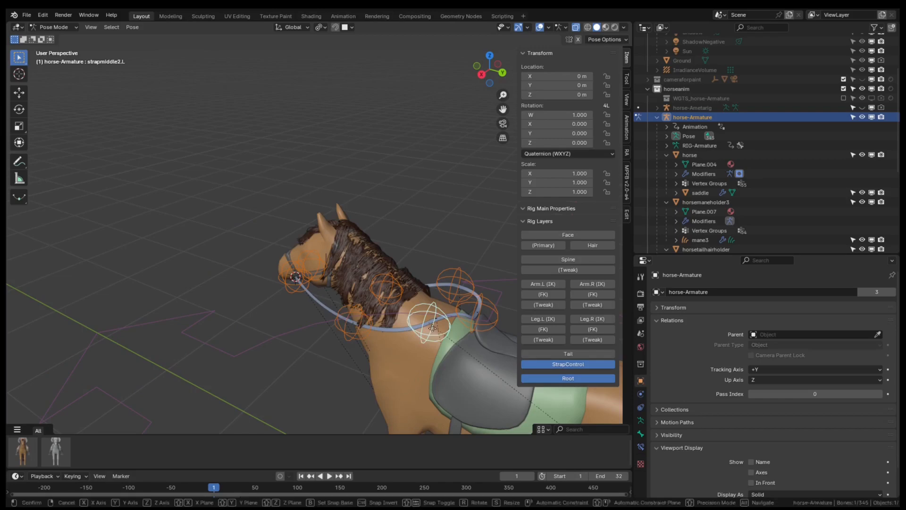
{"action": "right_click", "coordinate": [449, 353]}
Test the reins with trial moves of the strapmiddle2.R and strapcontrolmiddleend bones, cancelling each move.
{"action": "middle_click_drag", "start_coordinate": [449, 354], "coordinate": [413, 338]}
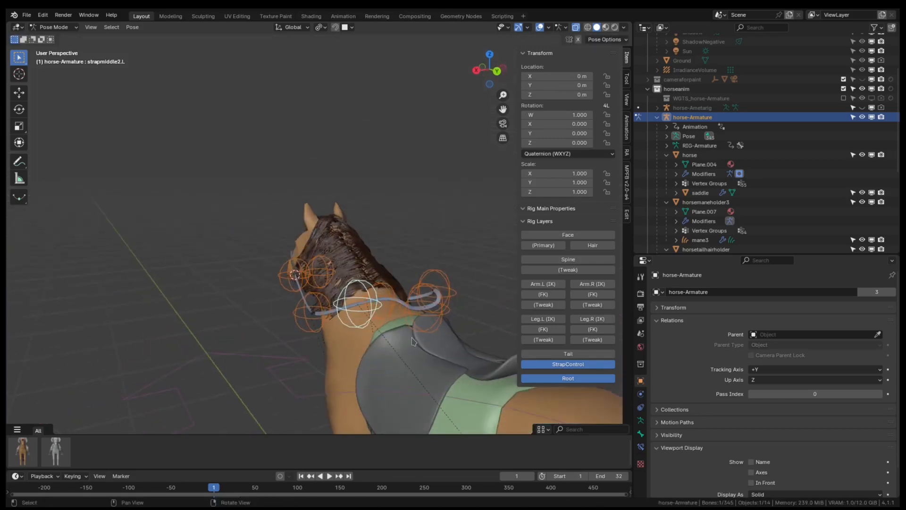
{"action": "left_click", "coordinate": [426, 312]}
{"action": "key", "text": "g"}
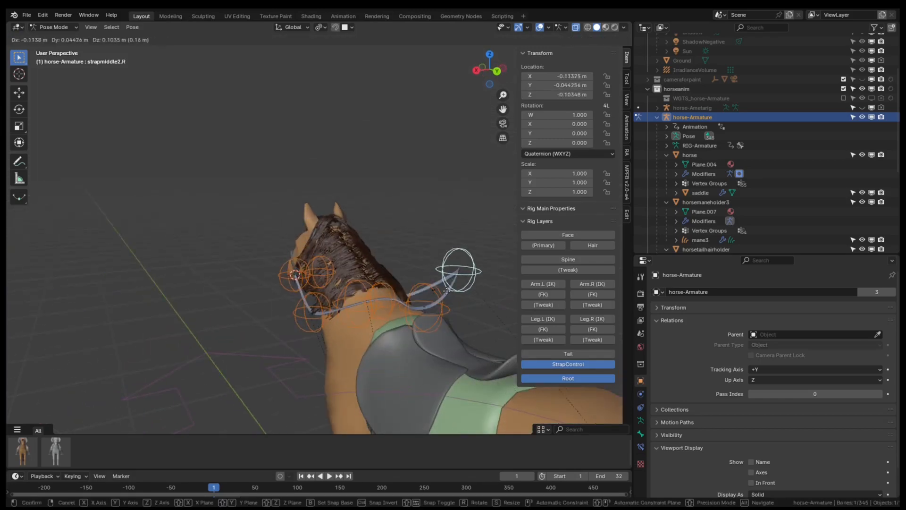
{"action": "right_click", "coordinate": [445, 302]}
{"action": "left_click", "coordinate": [433, 331]}
{"action": "key", "text": "g"}
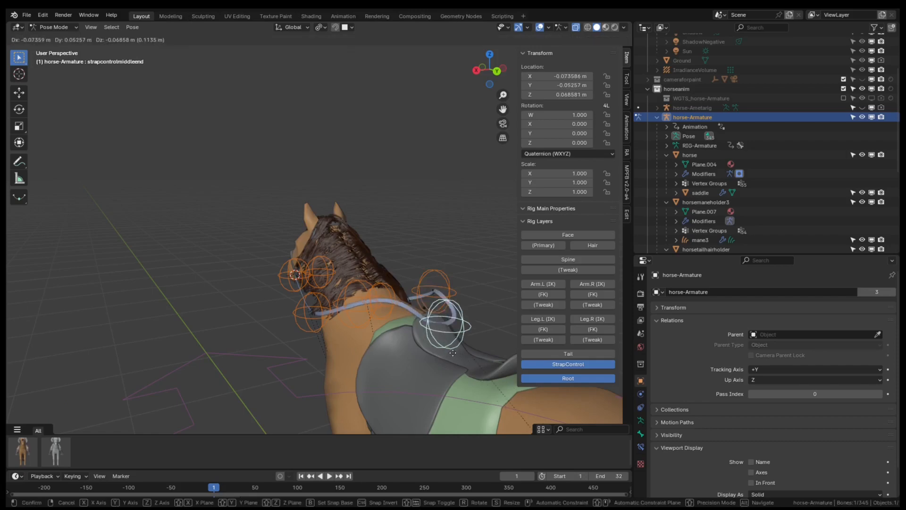
{"action": "right_click", "coordinate": [454, 347]}
Test the reins with trial moves of the strapmiddle1.R and strapend.R bones on the horse's right side, cancelling each move.
{"action": "middle_click_drag", "start_coordinate": [457, 293], "coordinate": [315, 313]}
{"action": "left_click", "coordinate": [255, 302]}
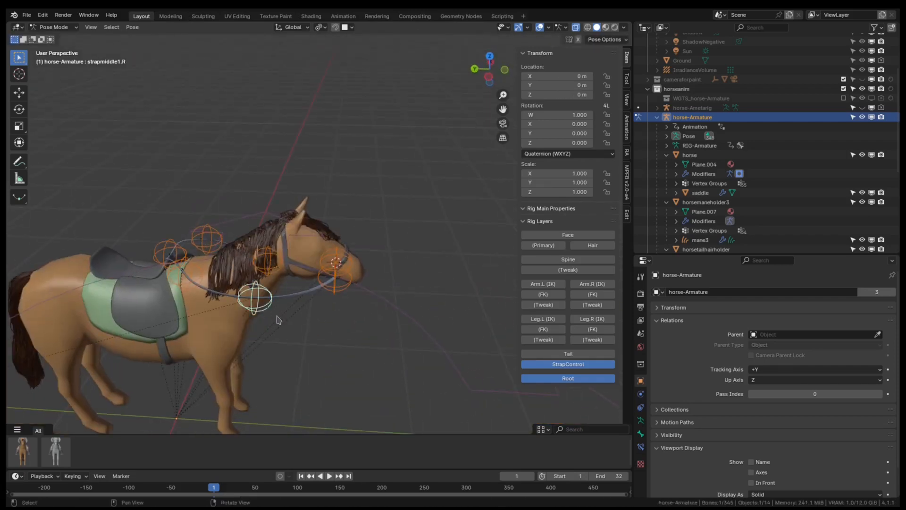
{"action": "key", "text": "g"}
{"action": "right_click", "coordinate": [331, 288]}
{"action": "left_click", "coordinate": [332, 284]}
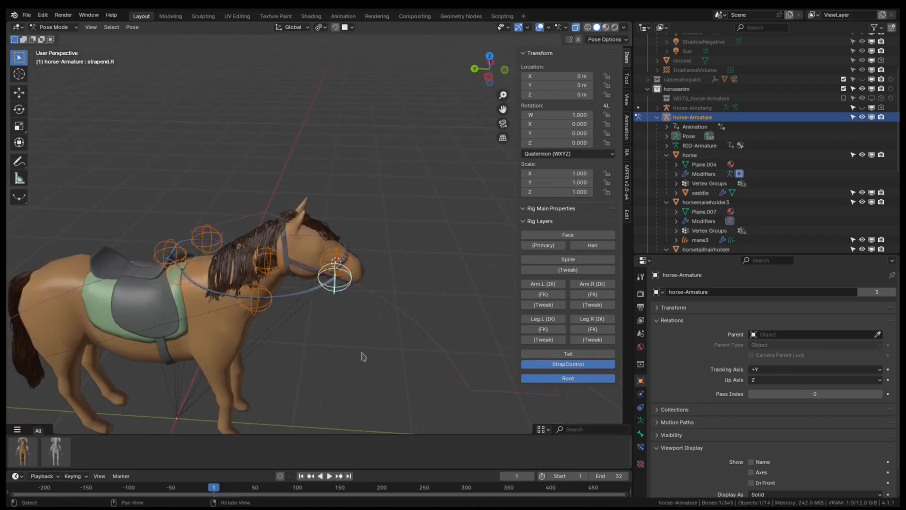
{"action": "key", "text": "g"}
{"action": "right_click", "coordinate": [386, 355]}
Show the Face, Primary, Hair and Spine layers of the rig and select the neck bone.
{"action": "middle_click_drag", "start_coordinate": [386, 354], "coordinate": [322, 302]}
{"action": "scroll", "coordinate": [302, 321], "scroll_direction": "up", "scroll_amount": 5}
{"action": "scroll", "coordinate": [302, 321], "scroll_direction": "down", "scroll_amount": 4}
{"action": "scroll", "coordinate": [322, 302], "scroll_direction": "up", "scroll_amount": 5}
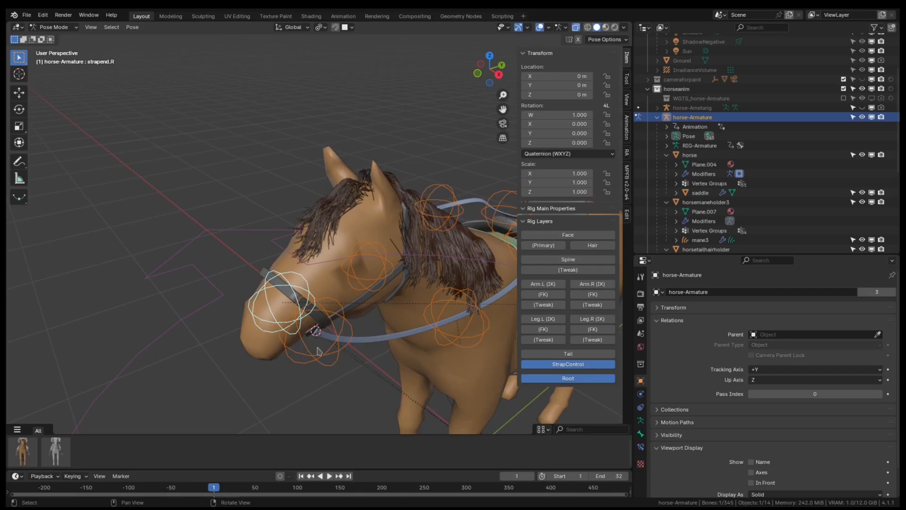
{"action": "middle_click_drag", "start_coordinate": [435, 283], "coordinate": [416, 265]}
{"action": "left_click", "coordinate": [584, 235]}
{"action": "scroll", "coordinate": [460, 302], "scroll_direction": "down", "scroll_amount": 3}
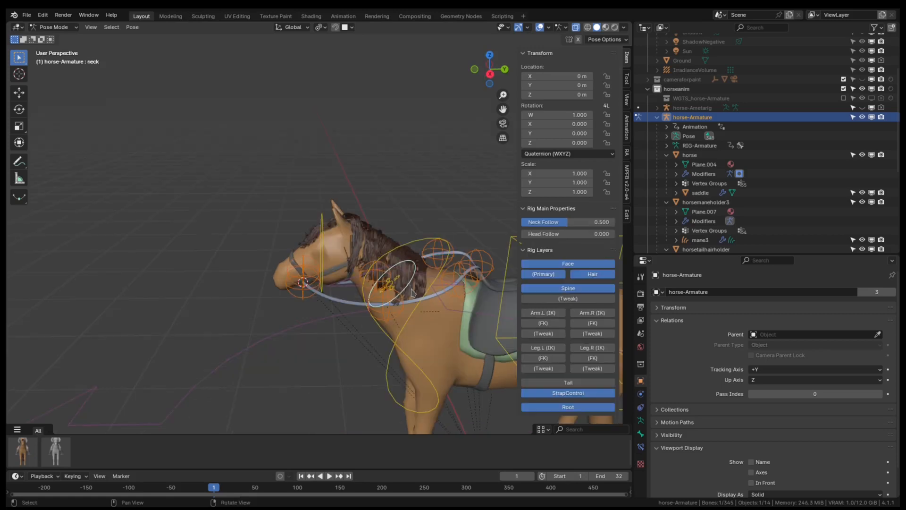
Test whether the rein ends follow the neck and head bones by rotating each one, cancelling both rotations.
{"action": "key", "text": "r"}
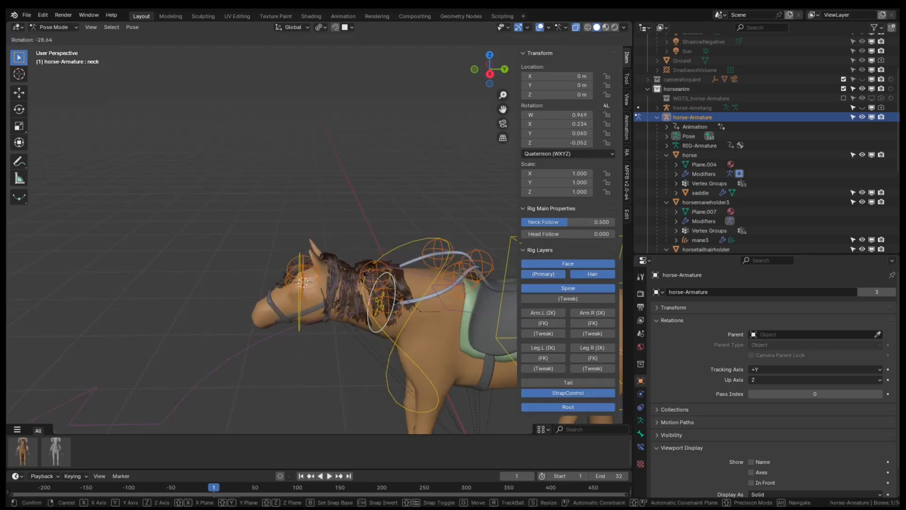
{"action": "right_click", "coordinate": [369, 270]}
{"action": "left_click", "coordinate": [322, 237]}
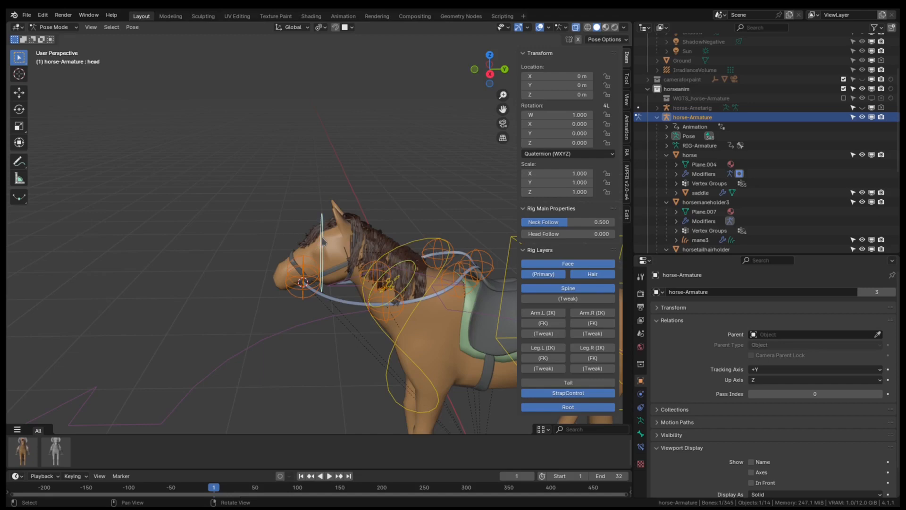
{"action": "key", "text": "r"}
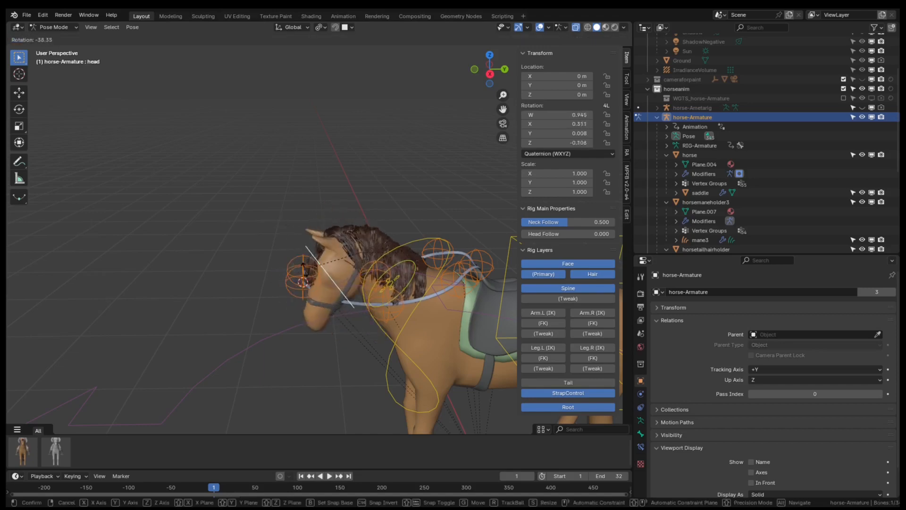
{"action": "right_click", "coordinate": [316, 273]}
Select the strapend.R bone and examine its placement at the horse's mouth.
{"action": "left_click", "coordinate": [305, 281]}
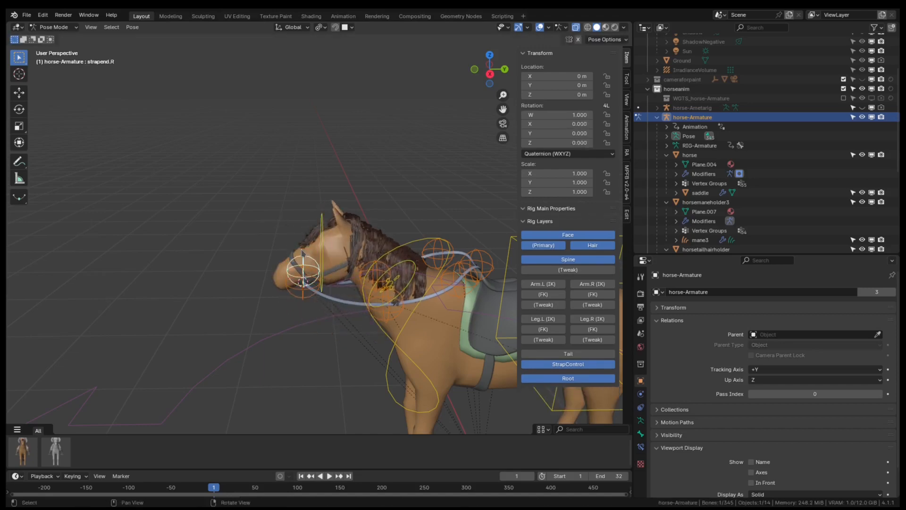
{"action": "scroll", "coordinate": [305, 295], "scroll_direction": "up", "scroll_amount": 3}
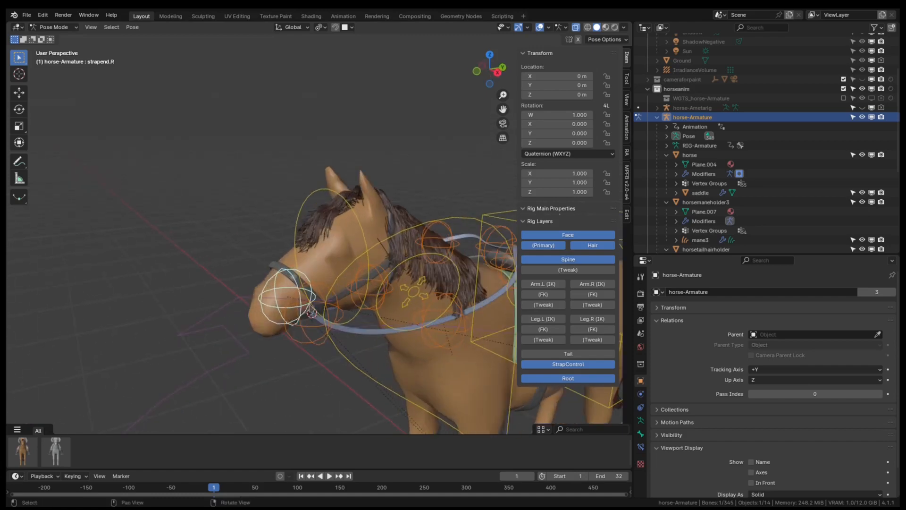
{"action": "scroll", "coordinate": [367, 272], "scroll_direction": "down", "scroll_amount": 4}
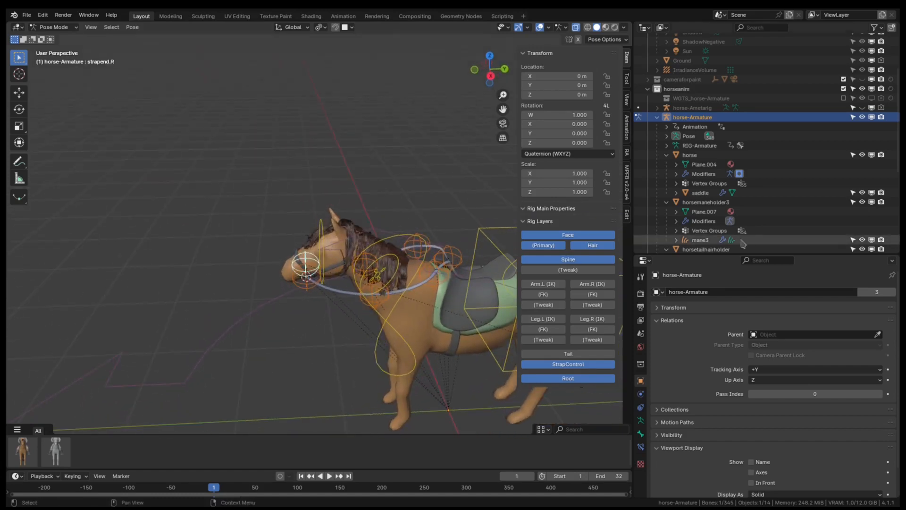
Return to Object Mode, unhide the horse-Ametarig metarig and open it in Edit Mode.
{"action": "key", "text": "ctrl+Tab"}
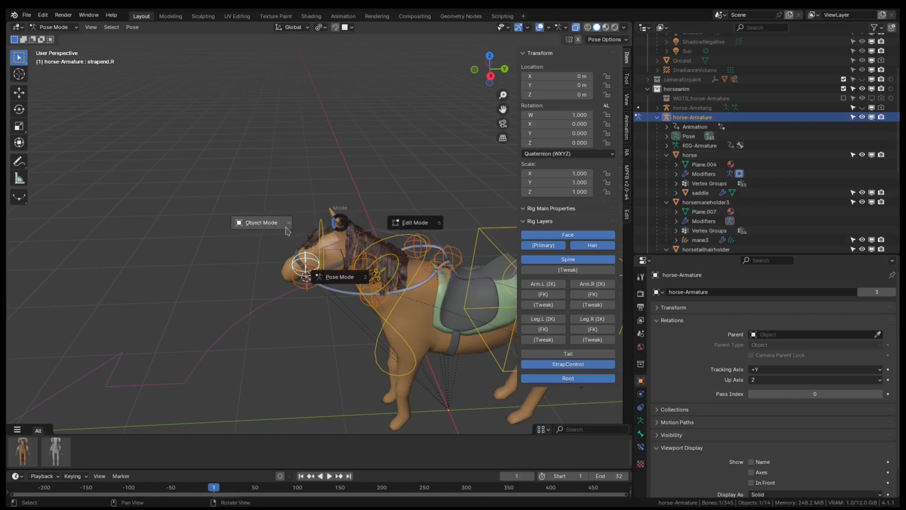
{"action": "left_click", "coordinate": [272, 229]}
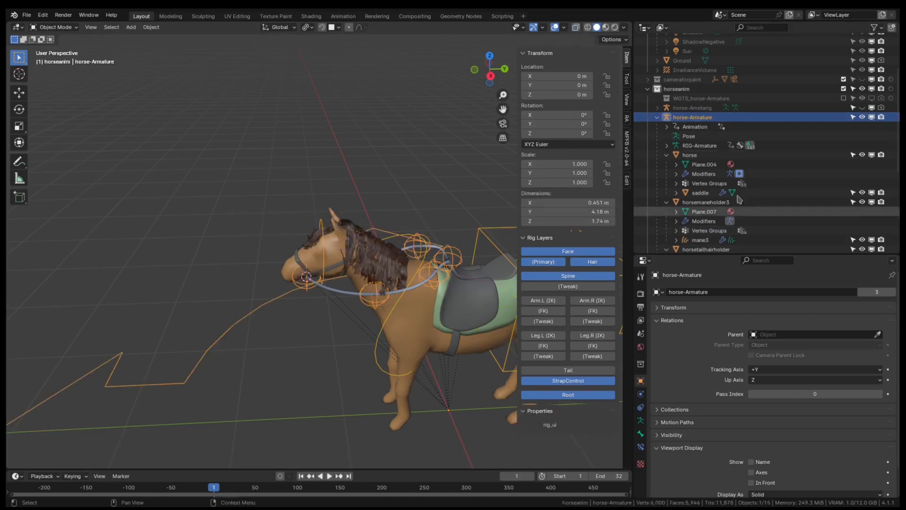
{"action": "left_click", "coordinate": [862, 108]}
{"action": "left_click", "coordinate": [692, 107]}
{"action": "middle_click_drag", "start_coordinate": [449, 244], "coordinate": [316, 311]}
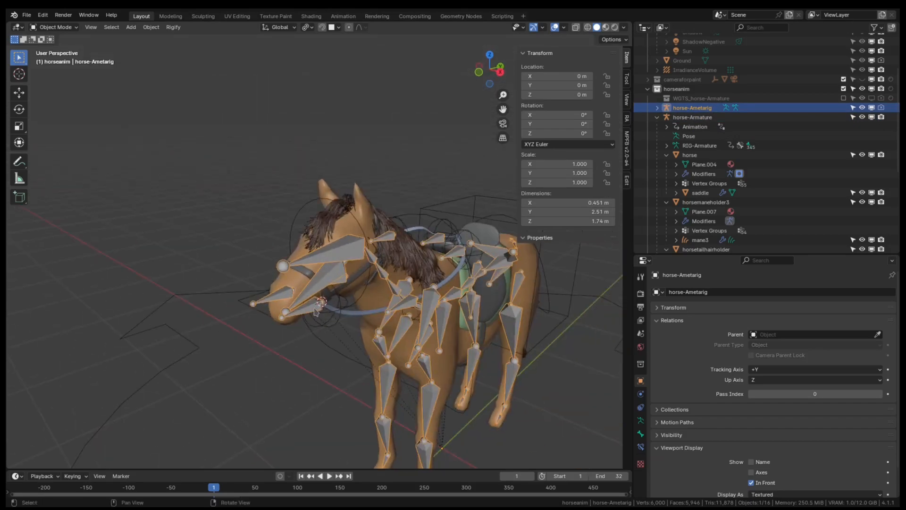
{"action": "key", "text": "ctrl+Tab"}
{"action": "left_click", "coordinate": [406, 321]}
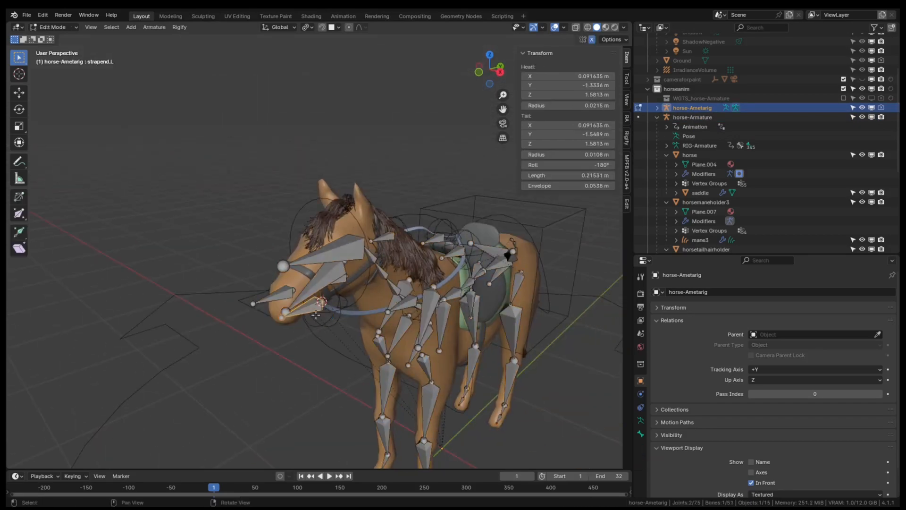
Parent the strapend.L bone to the head bone of the metarig with Keep Offset.
{"action": "middle_click_drag", "start_coordinate": [322, 302], "coordinate": [341, 255]}
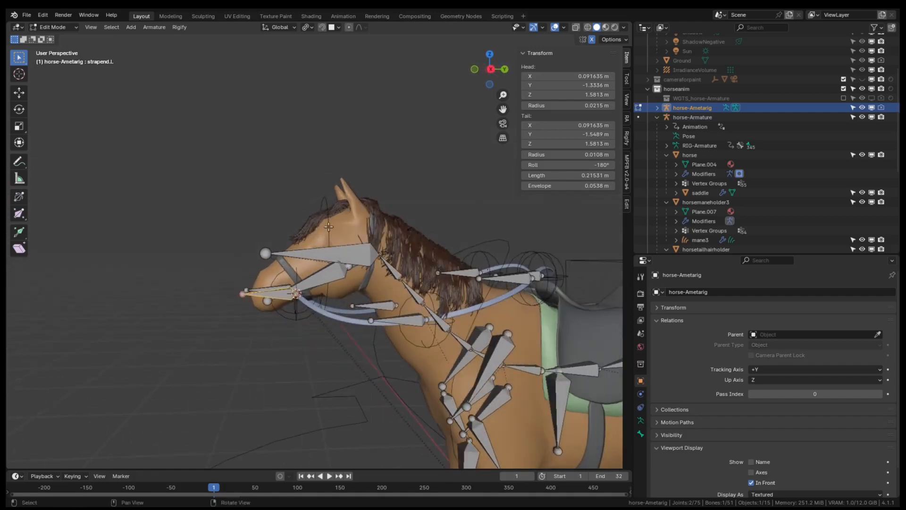
{"action": "left_click", "coordinate": [327, 204]}
{"action": "left_click", "coordinate": [359, 255]}
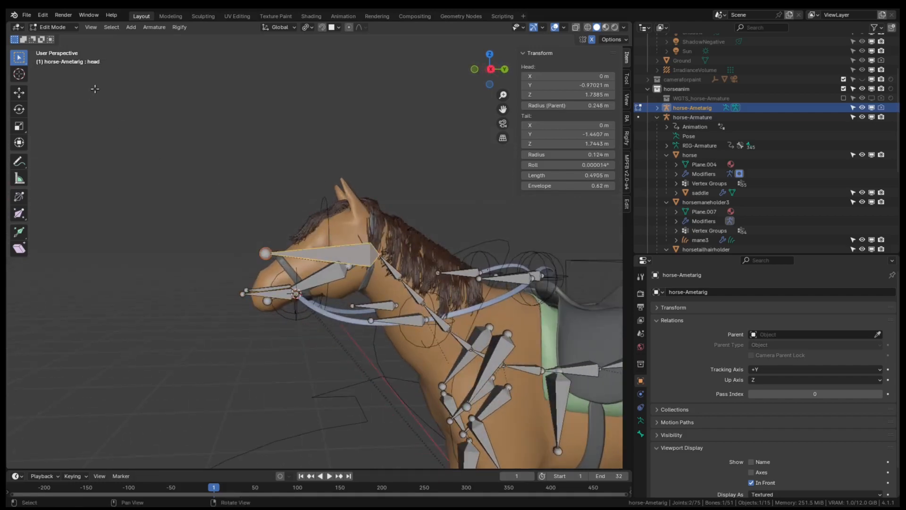
{"action": "middle_click_drag", "start_coordinate": [332, 216], "coordinate": [333, 348]}
{"action": "left_click", "coordinate": [320, 323]}
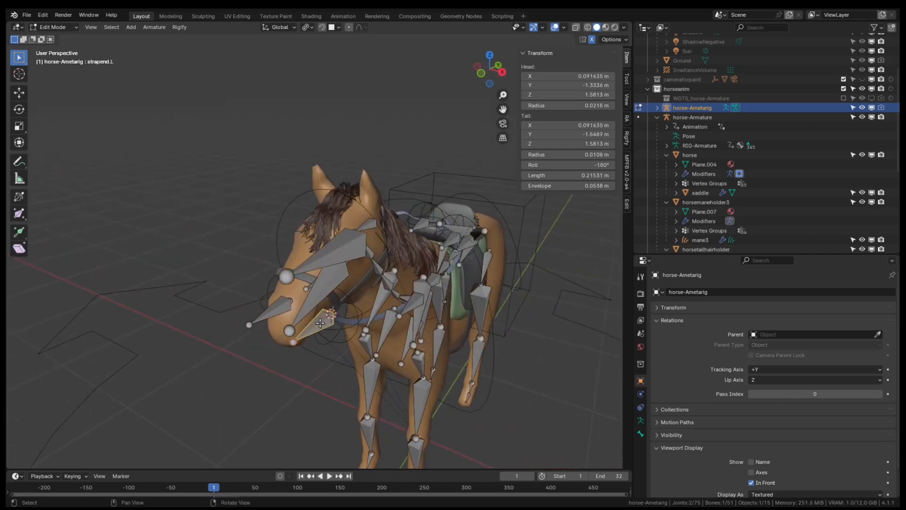
{"action": "left_click", "coordinate": [331, 255], "text": "shift"}
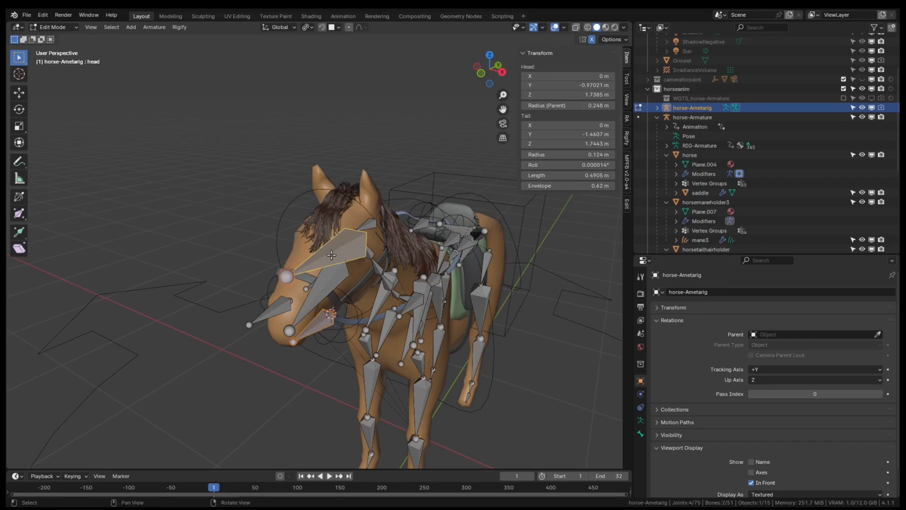
{"action": "key", "text": "ctrl+p"}
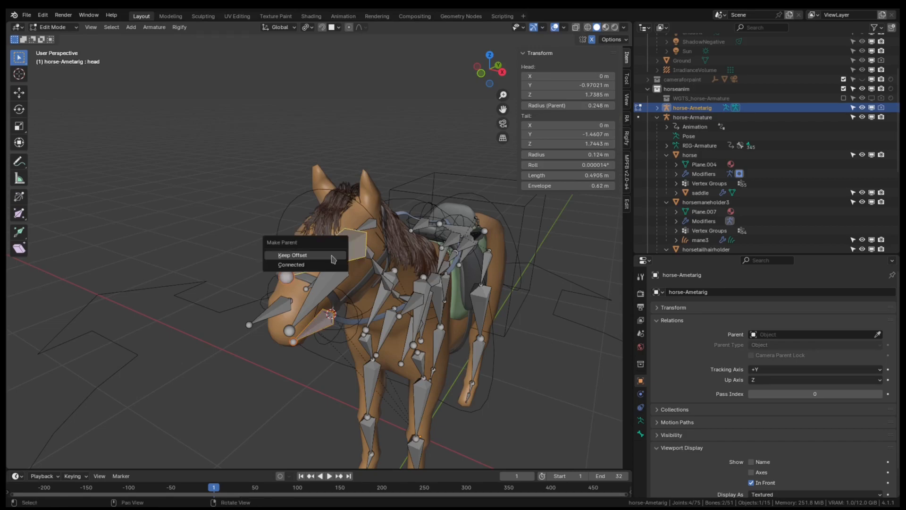
{"action": "left_click", "coordinate": [332, 255]}
Check the X-mirror setting and whether the opposite strapend.R bone is also linked to the head bone.
{"action": "middle_click_drag", "start_coordinate": [331, 259], "coordinate": [384, 263]}
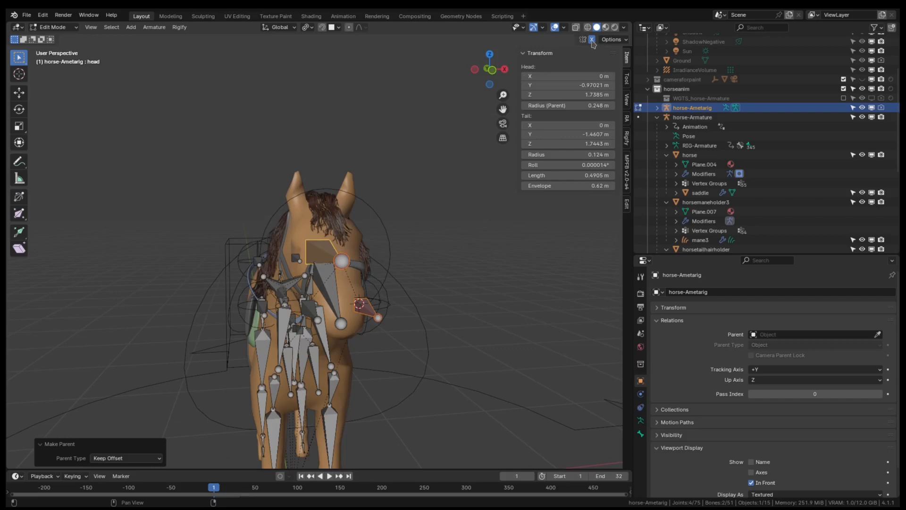
{"action": "middle_click_drag", "start_coordinate": [340, 307], "coordinate": [284, 306]}
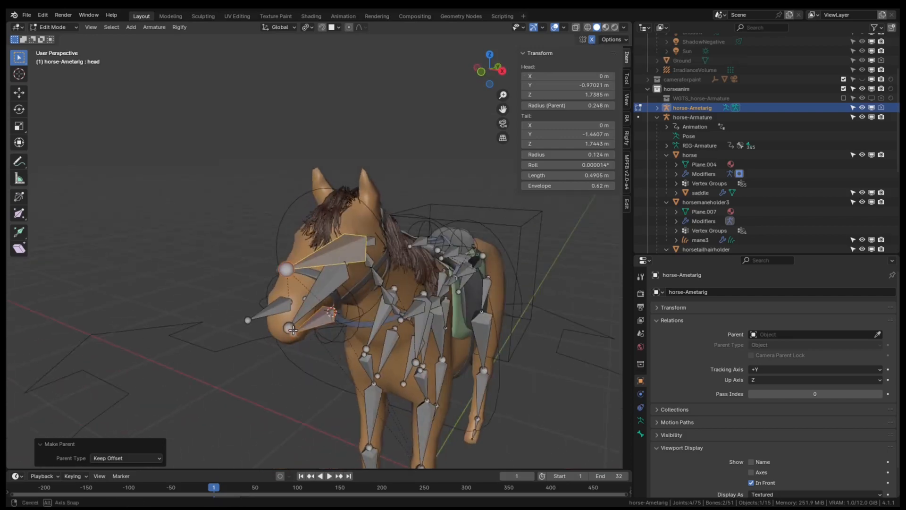
{"action": "left_click", "coordinate": [281, 305]}
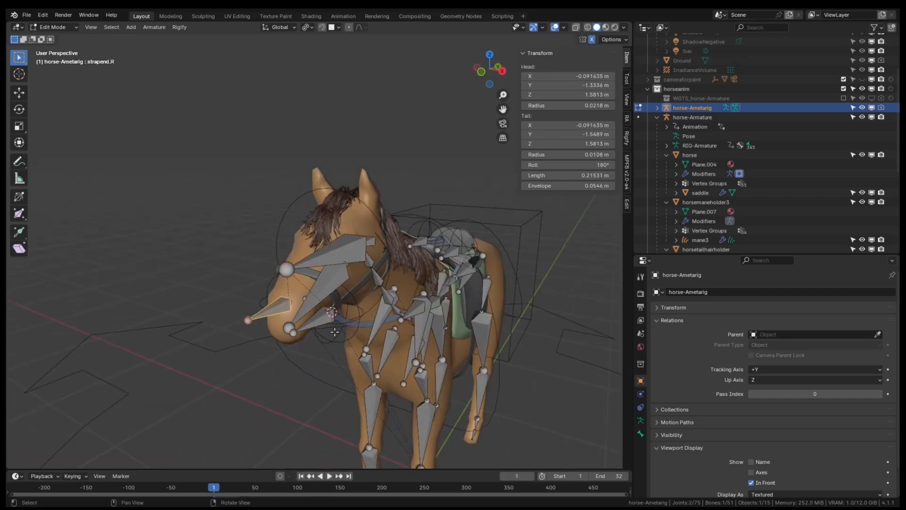
{"action": "middle_click_drag", "start_coordinate": [360, 266], "coordinate": [328, 275]}
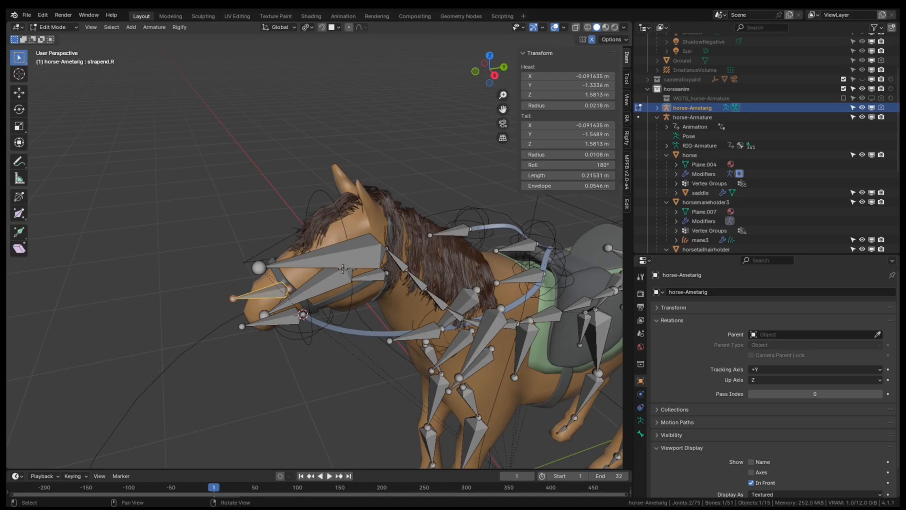
Regenerate the Rigify rig from the metarig in Object Mode and hide horse-Ametarig again.
{"action": "key", "text": "ctrl+Tab"}
{"action": "left_click", "coordinate": [285, 275]}
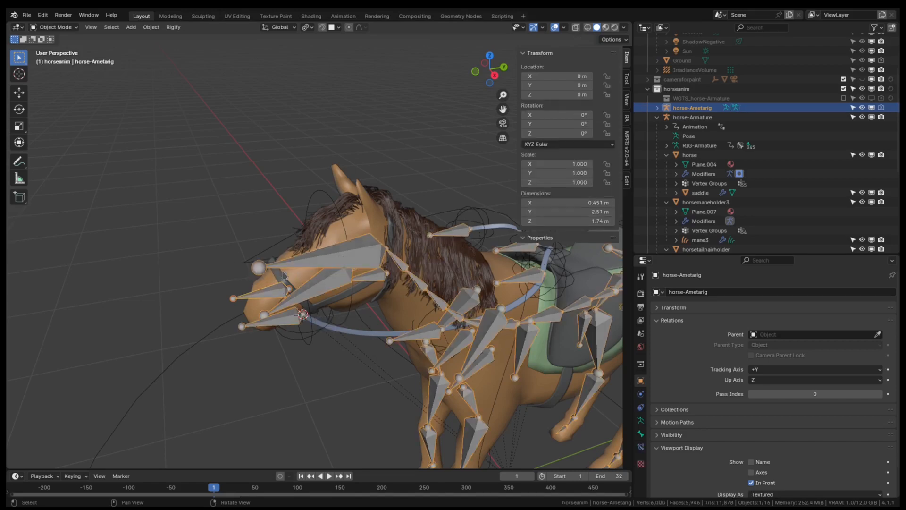
{"action": "left_click", "coordinate": [642, 421]}
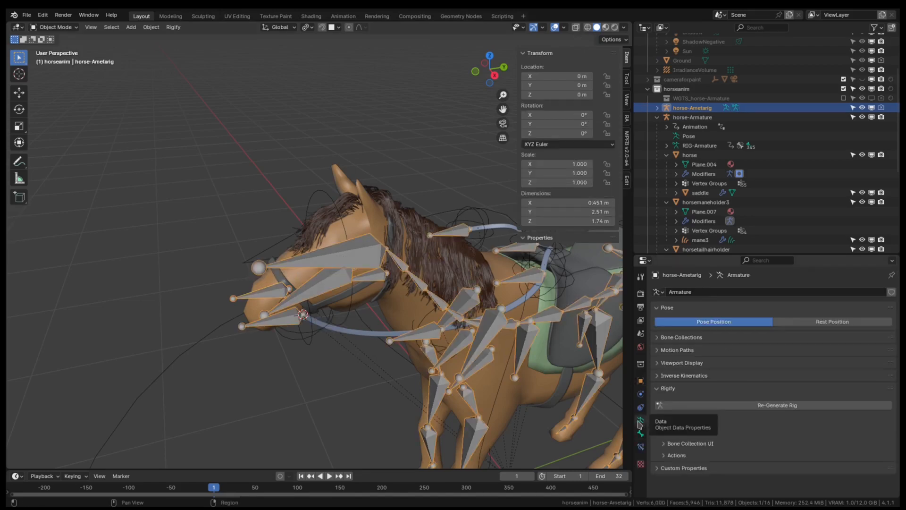
{"action": "left_click", "coordinate": [783, 406]}
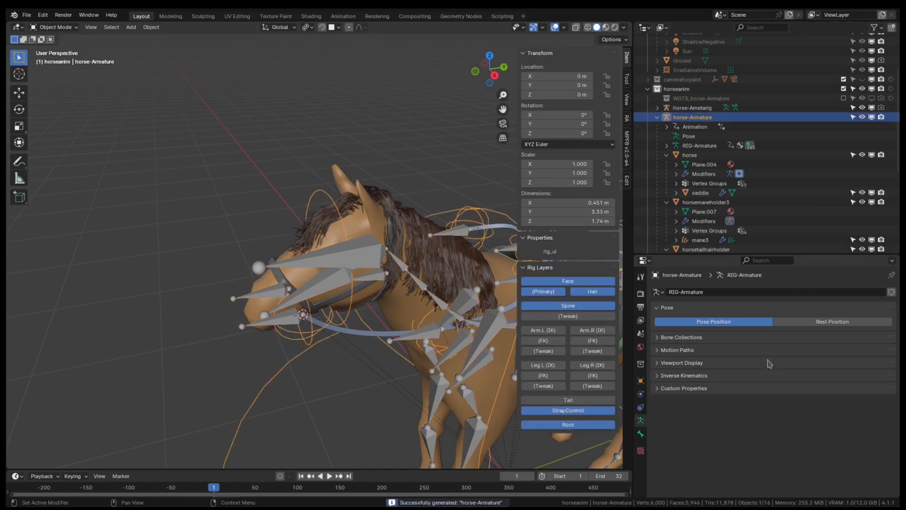
{"action": "left_click", "coordinate": [862, 108]}
Rotate the head bone of horse-Armature by about -29° in Pose Mode to test that the rein ends follow.
{"action": "middle_click_drag", "start_coordinate": [498, 267], "coordinate": [425, 283]}
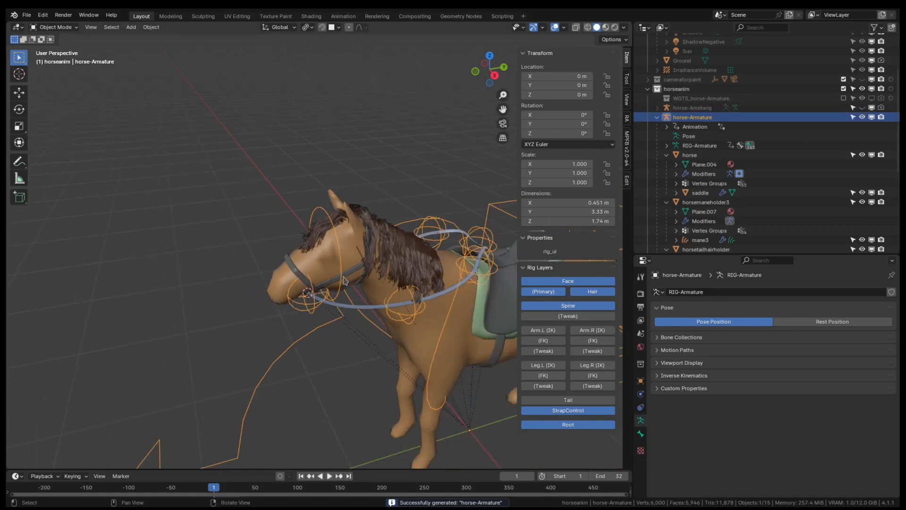
{"action": "key", "text": "ctrl+Tab"}
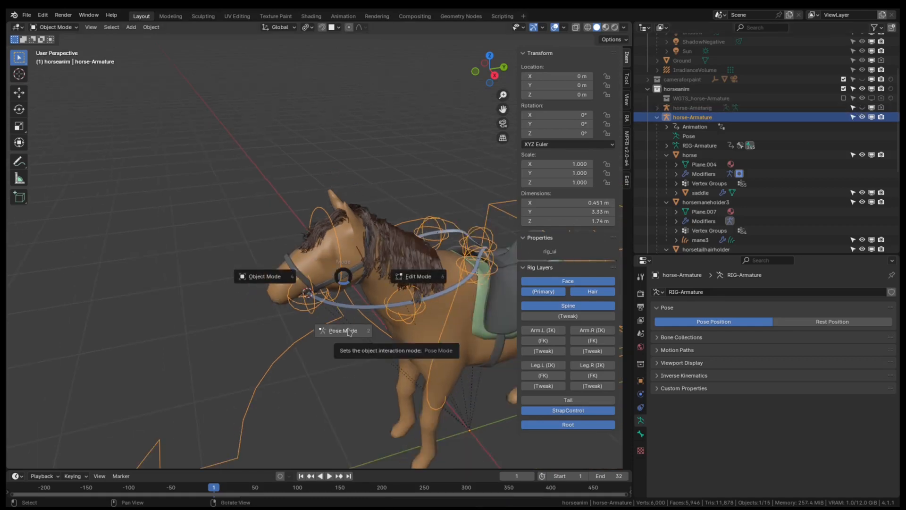
{"action": "left_click", "coordinate": [353, 343]}
{"action": "left_click", "coordinate": [341, 271]}
{"action": "middle_click_drag", "start_coordinate": [341, 272], "coordinate": [324, 254]}
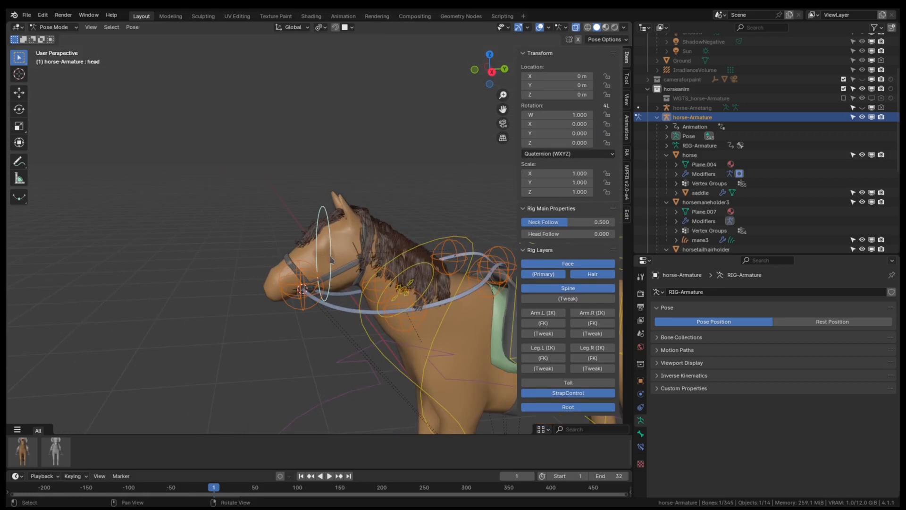
{"action": "key", "text": "r"}
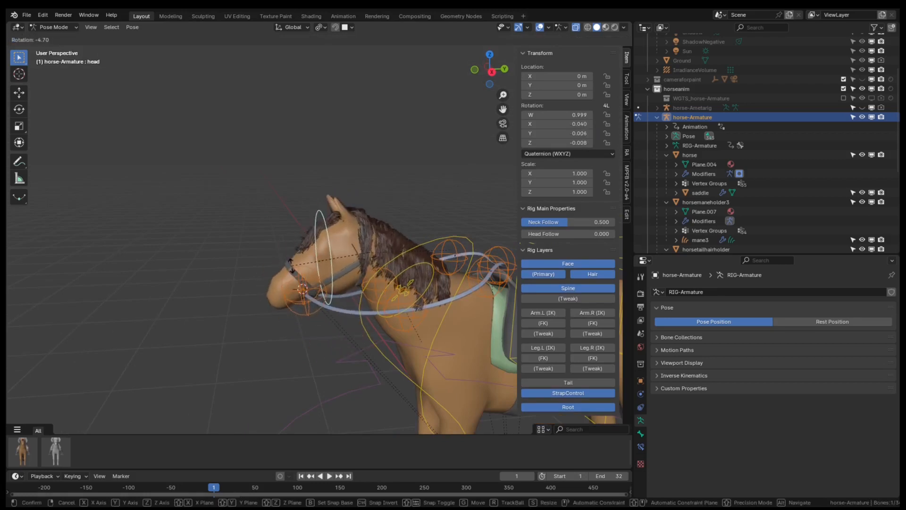
{"action": "left_click", "coordinate": [385, 262]}
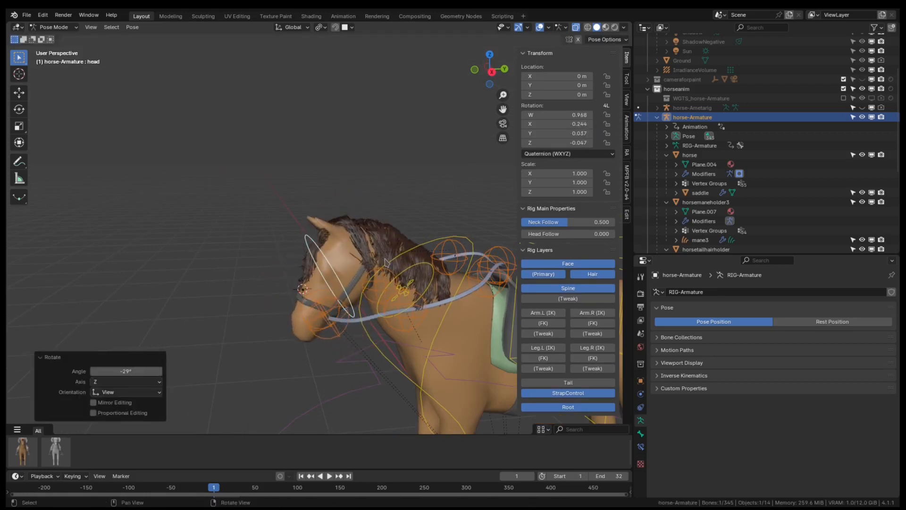
Rotate the neck bone of horse-Armature downward to lower the horse's head and test how the reins follow.
{"action": "left_click", "coordinate": [413, 274]}
{"action": "key", "text": "r"}
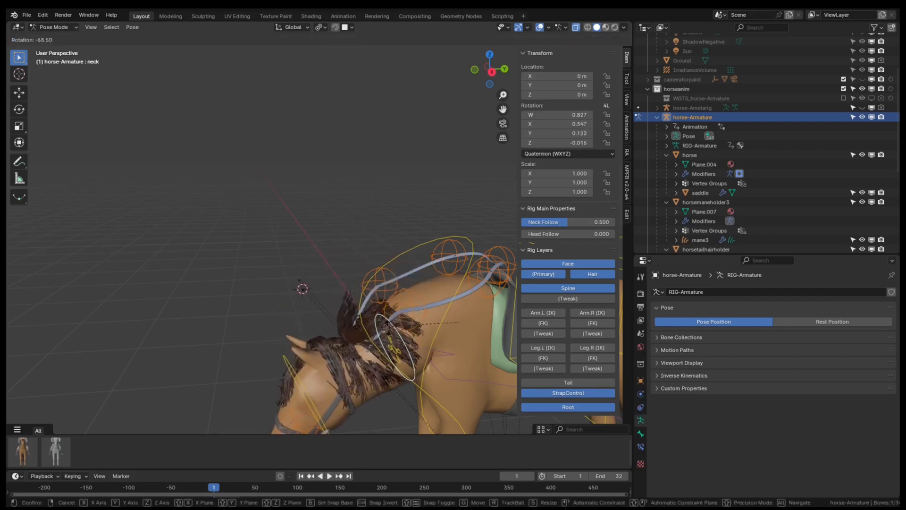
{"action": "left_click", "coordinate": [386, 316]}
{"action": "left_click", "coordinate": [391, 336]}
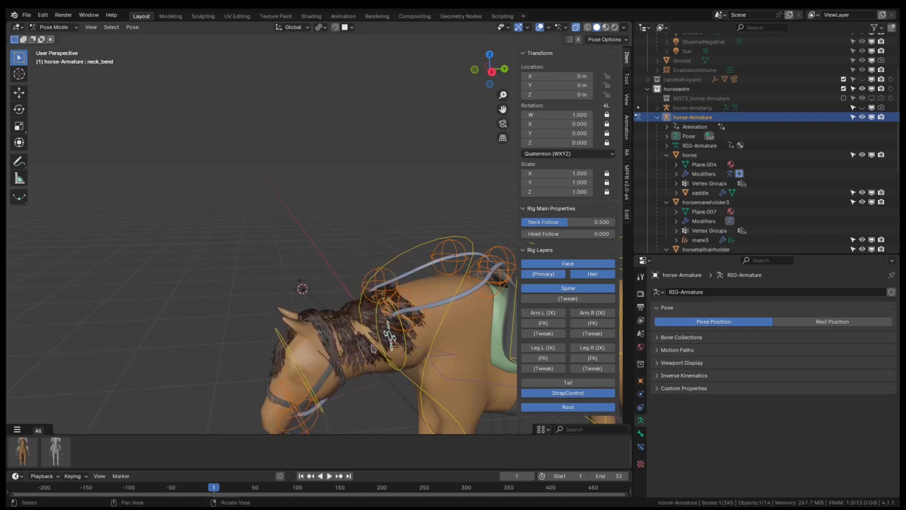
Move strapmiddle1.L down beside the neck by about 0.085, -0.117 and -0.242 m in X, Y, Z, and rotate it about -31.7°.
{"action": "mouse_move", "coordinate": [391, 336]}
{"action": "middle_mouse_down"}
{"action": "mouse_move", "coordinate": [359, 323]}
{"action": "mouse_move", "coordinate": [354, 299]}
{"action": "mouse_move", "coordinate": [324, 349]}
{"action": "mouse_move", "coordinate": [331, 326]}
{"action": "mouse_move", "coordinate": [378, 281]}
{"action": "mouse_move", "coordinate": [404, 335]}
{"action": "middle_mouse_up"}
{"action": "scroll", "coordinate": [310, 344], "scroll_direction": "up", "scroll_amount": 1}
{"action": "left_click", "coordinate": [379, 279]}
{"action": "key", "text": "g"}
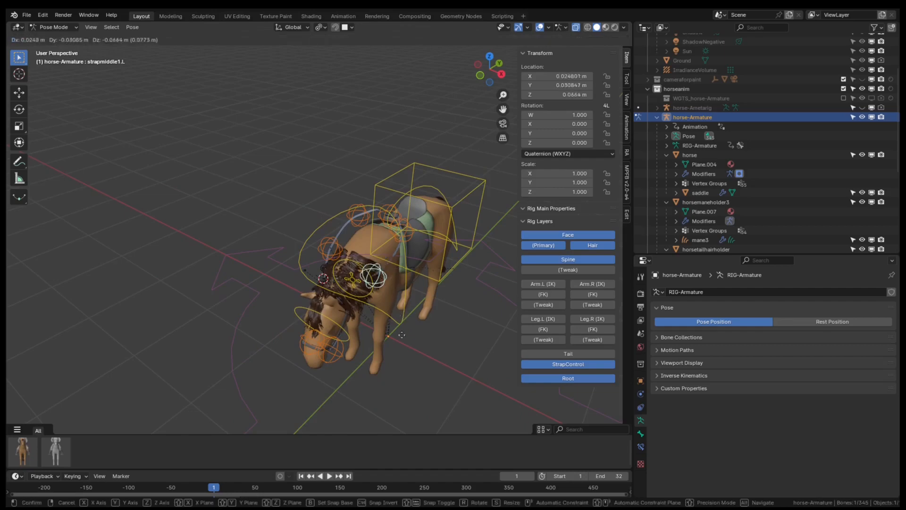
{"action": "left_click", "coordinate": [404, 349]}
{"action": "middle_click_drag", "start_coordinate": [404, 348], "coordinate": [348, 272]}
{"action": "key", "text": "r"}
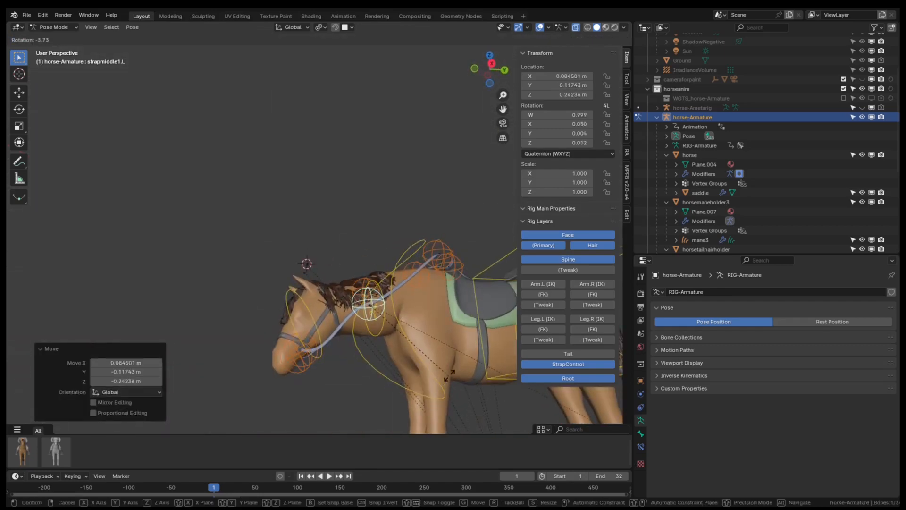
{"action": "left_click", "coordinate": [448, 338]}
Move strapmiddle1.R down beside the neck by about 0.009, -0.110 and -0.196 m in X, Y, Z, and rotate it about 25.1°.
{"action": "middle_click_drag", "start_coordinate": [449, 338], "coordinate": [394, 324]}
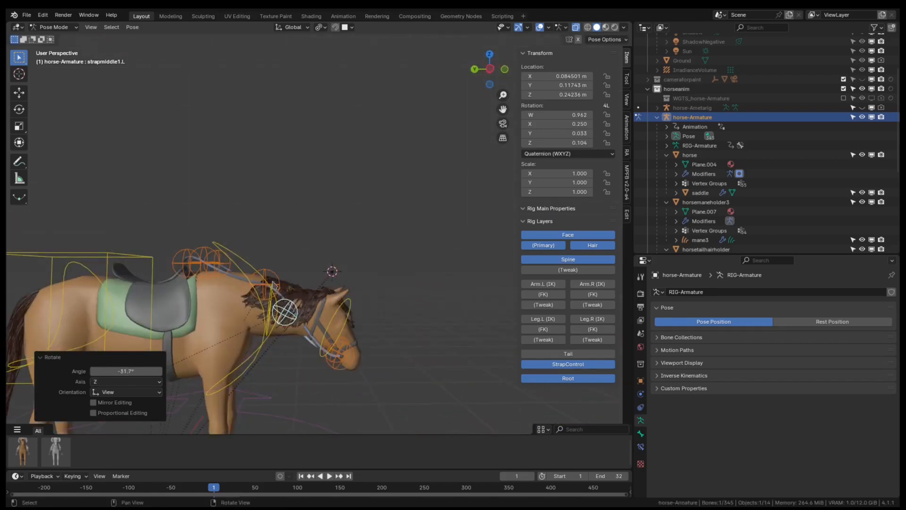
{"action": "left_click", "coordinate": [273, 286]}
{"action": "key", "text": "g"}
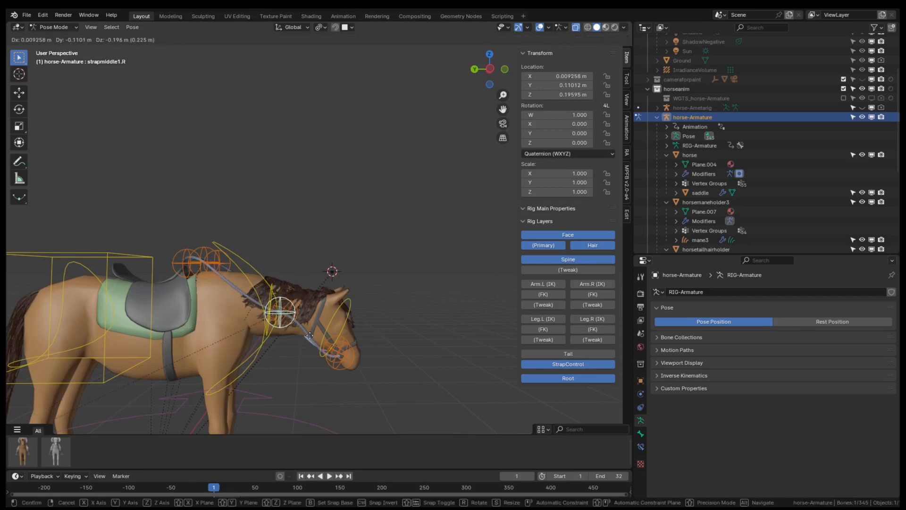
{"action": "left_click", "coordinate": [311, 339]}
{"action": "key", "text": "r"}
{"action": "left_click", "coordinate": [293, 363]}
Inspect the posed reins around the lowered neck from several angles and save the scoutunit.blend file.
{"action": "mouse_move", "coordinate": [293, 364]}
{"action": "middle_mouse_down"}
{"action": "mouse_move", "coordinate": [251, 364]}
{"action": "mouse_move", "coordinate": [291, 355]}
{"action": "mouse_move", "coordinate": [271, 333]}
{"action": "mouse_move", "coordinate": [298, 342]}
{"action": "mouse_move", "coordinate": [291, 355]}
{"action": "middle_mouse_up"}
{"action": "scroll", "coordinate": [345, 307], "scroll_direction": "down", "scroll_amount": 3}
{"action": "middle_click_drag", "start_coordinate": [346, 307], "coordinate": [306, 339]}
{"action": "scroll", "coordinate": [343, 313], "scroll_direction": "up", "scroll_amount": 3}
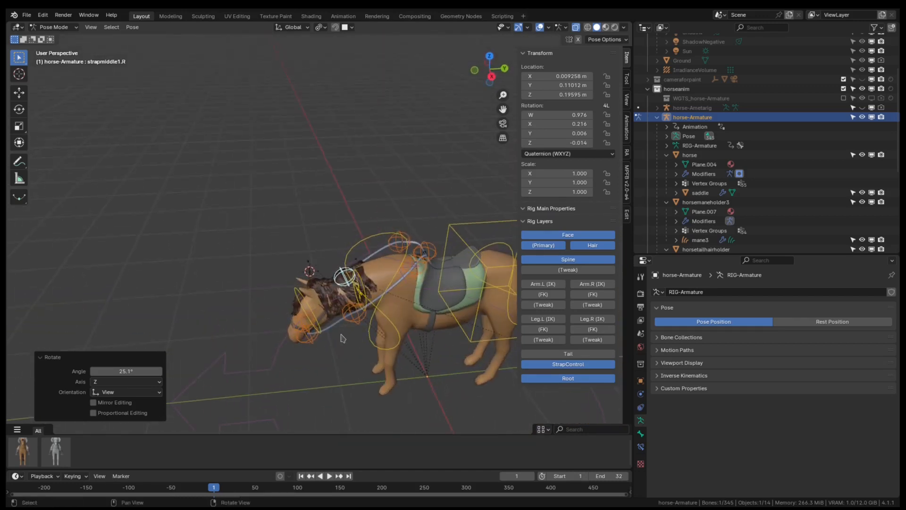
{"action": "middle_click_drag", "start_coordinate": [364, 288], "coordinate": [370, 314]}
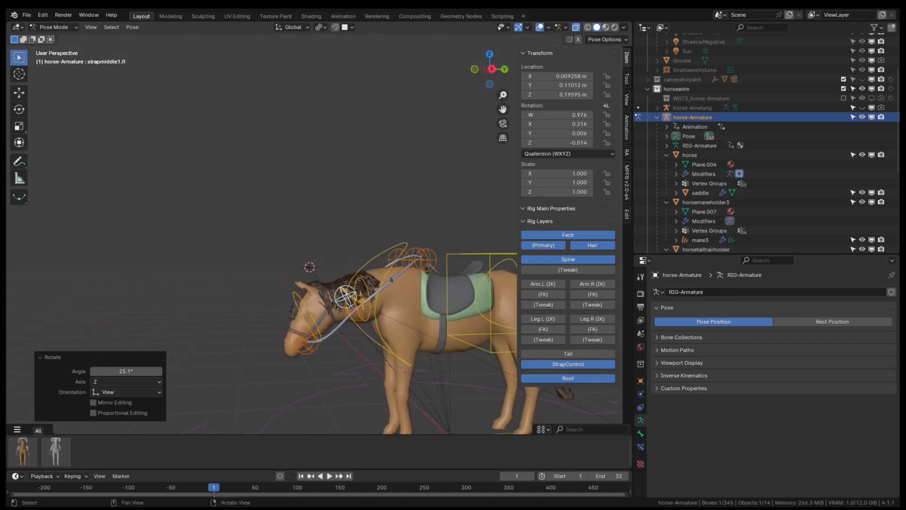
{"action": "middle_click_drag", "start_coordinate": [378, 308], "coordinate": [401, 296]}
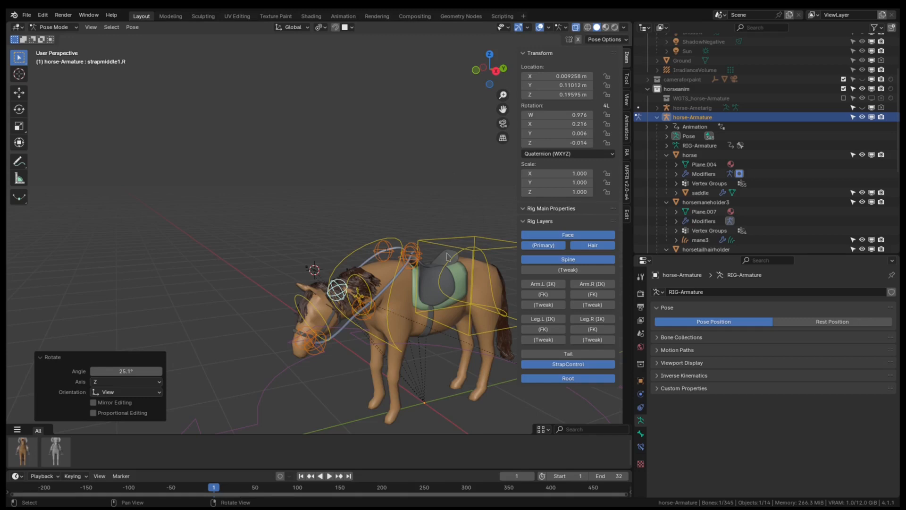
{"action": "middle_click_drag", "start_coordinate": [447, 256], "coordinate": [421, 269]}
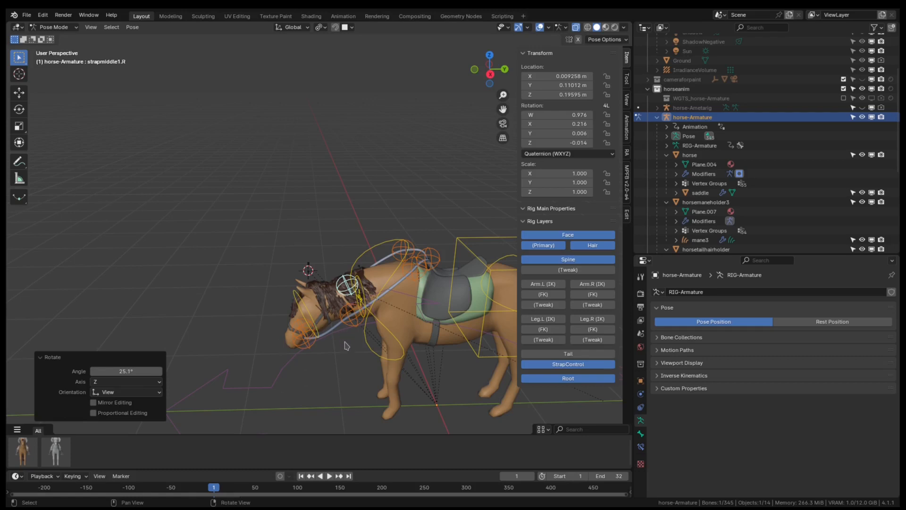
{"action": "key", "text": "ctrl+s"}
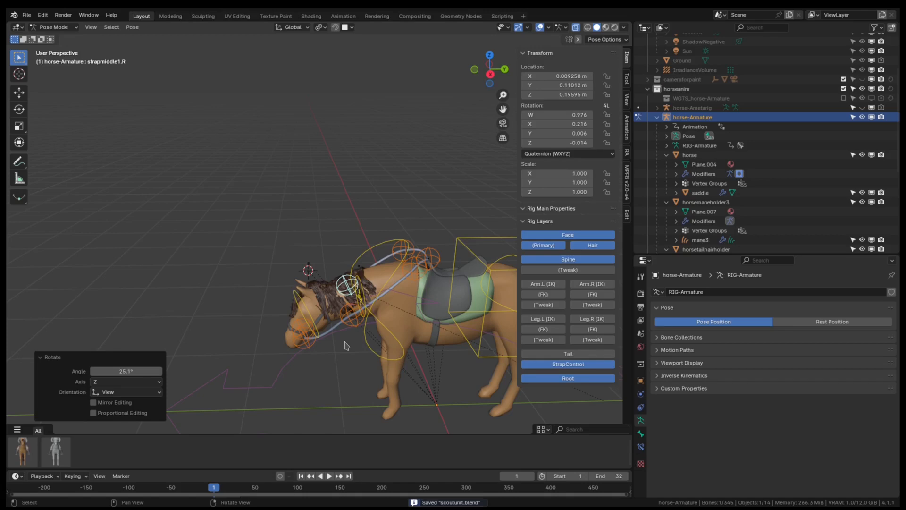